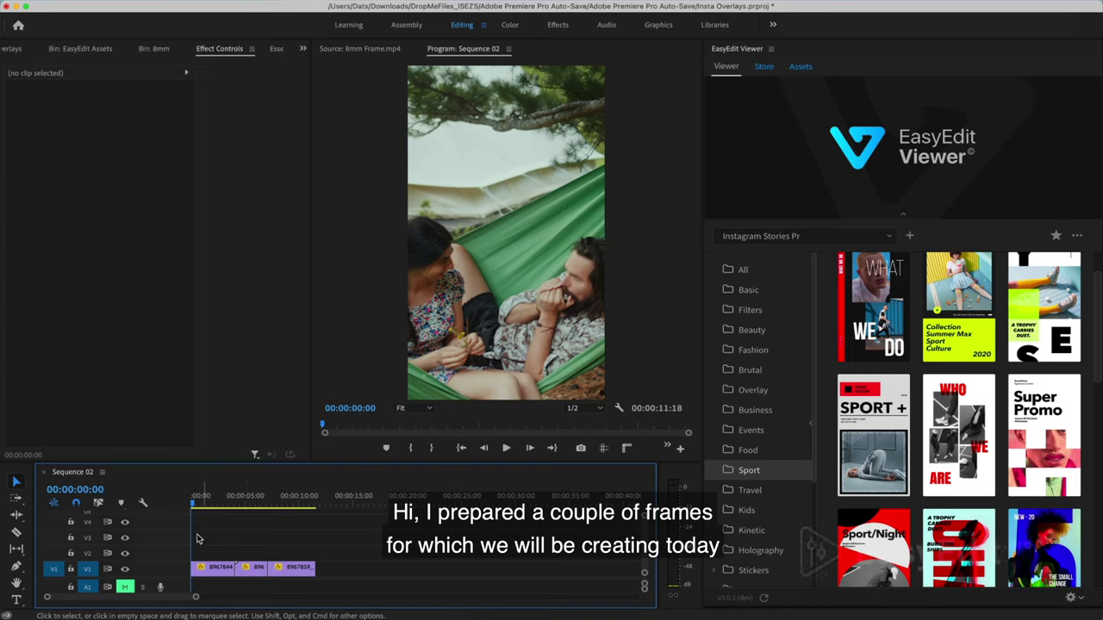
# - Preview the story sequence and 8mm Frame.mp4, then place 8mm Frame on track V4
pyautogui.press('space')
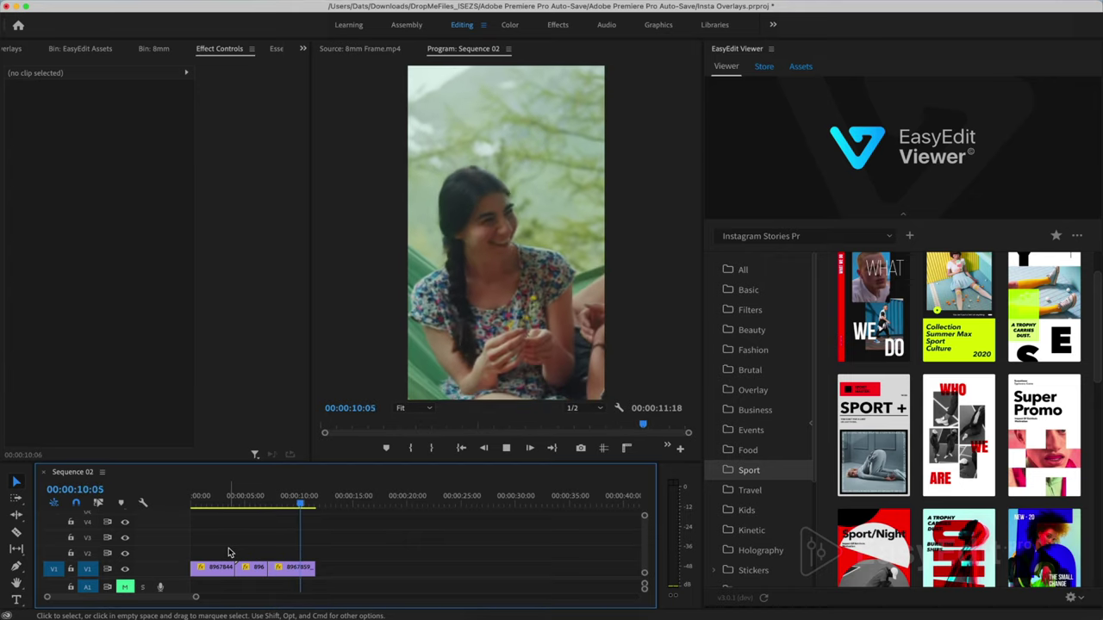
pyautogui.press('space')
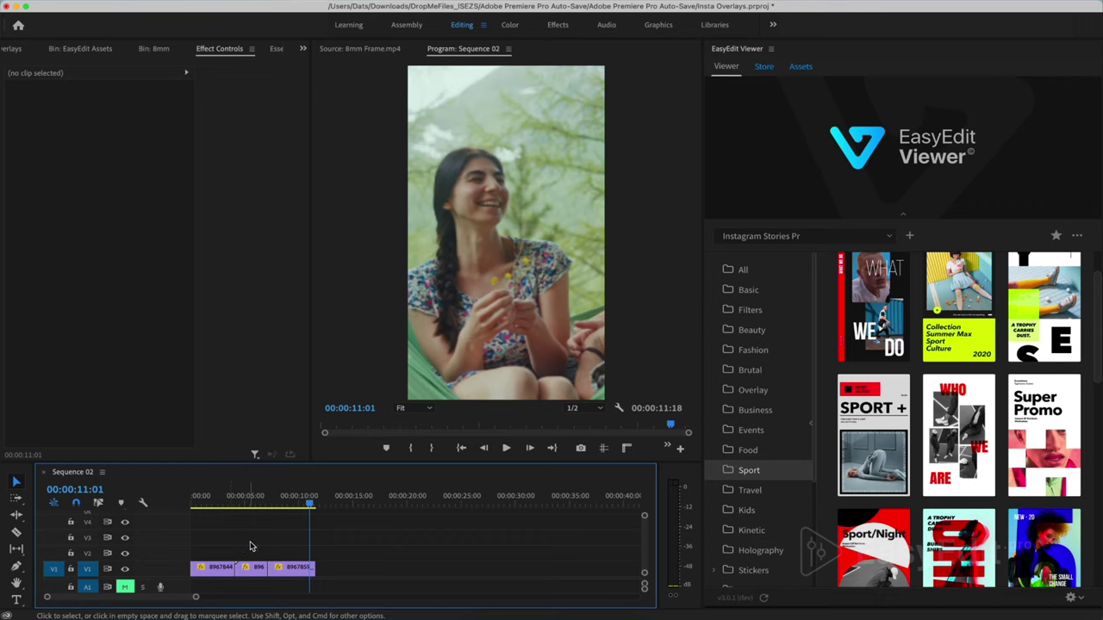
pyautogui.click(155, 49)
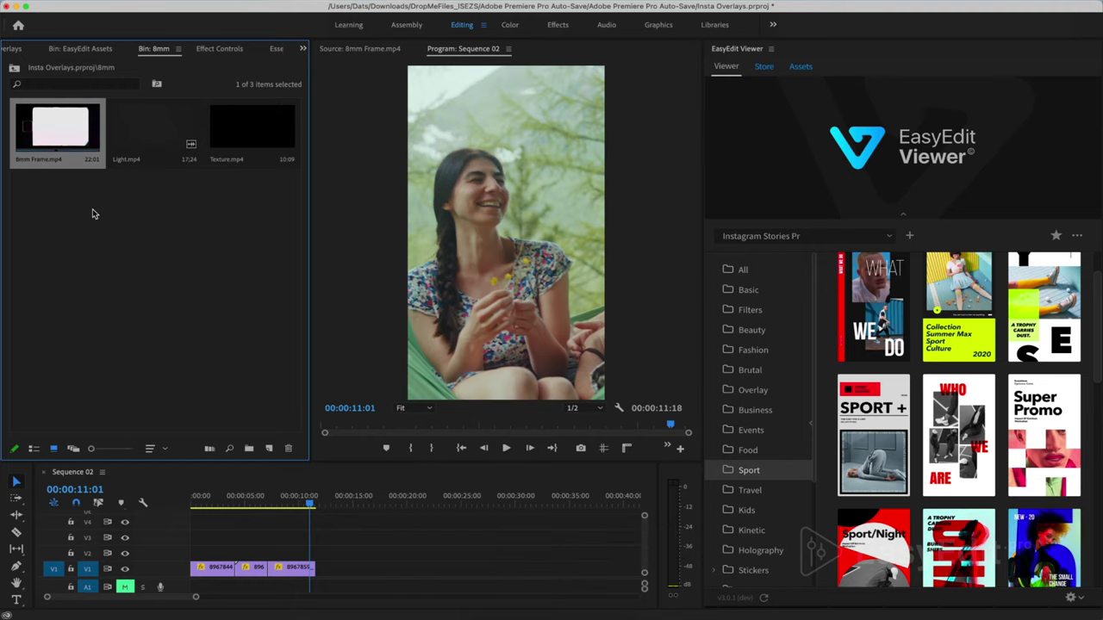
pyautogui.doubleClick(22, 140)
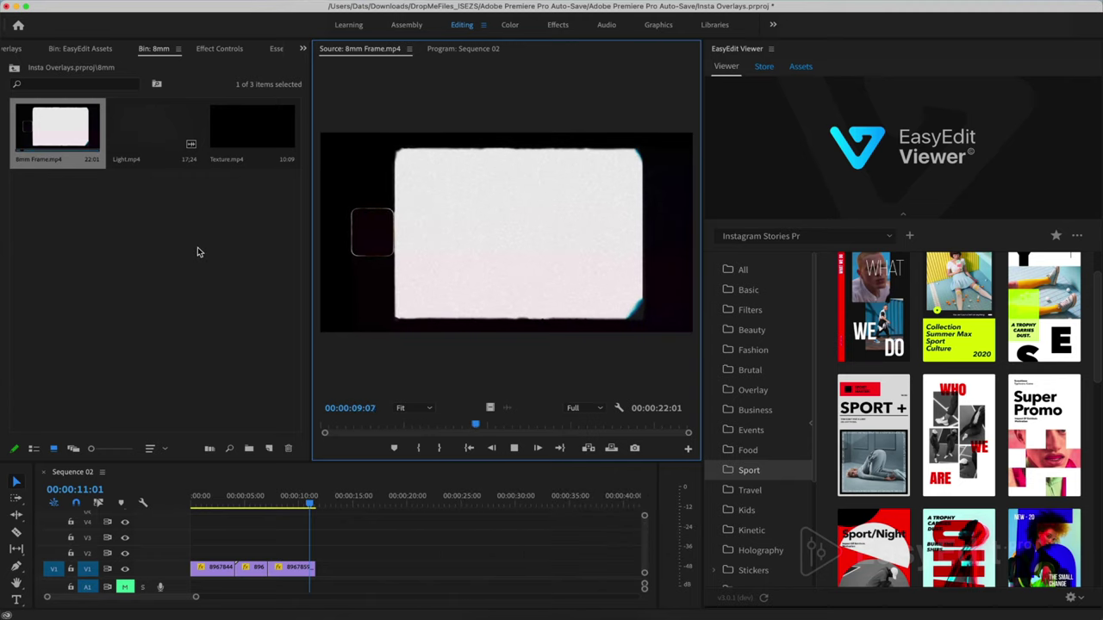
pyautogui.press('space')
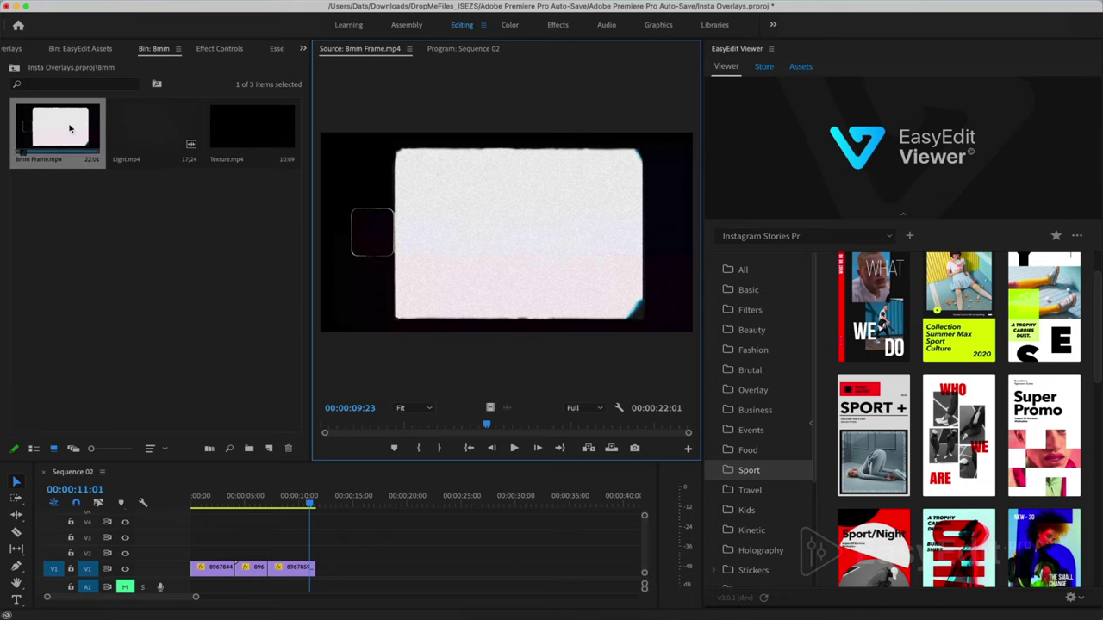
pyautogui.moveTo(70, 129); pyautogui.dragTo(171, 523)
# - Set the 8mm Frame overlay on V4 to Rotation 90° and Scale 46
pyautogui.click(240, 503)
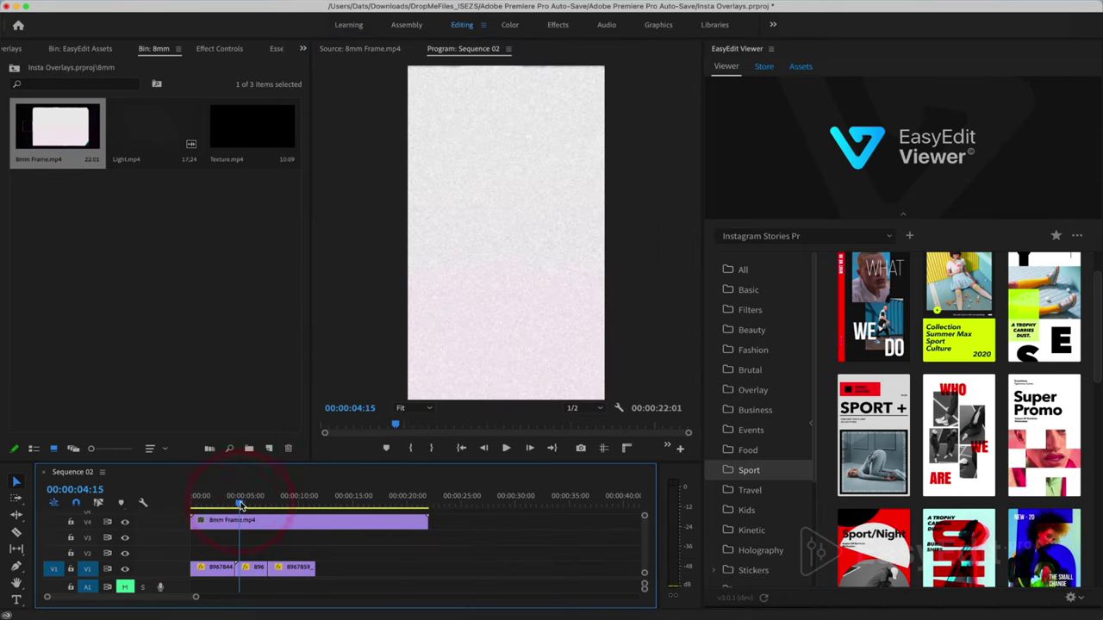
pyautogui.click(203, 504)
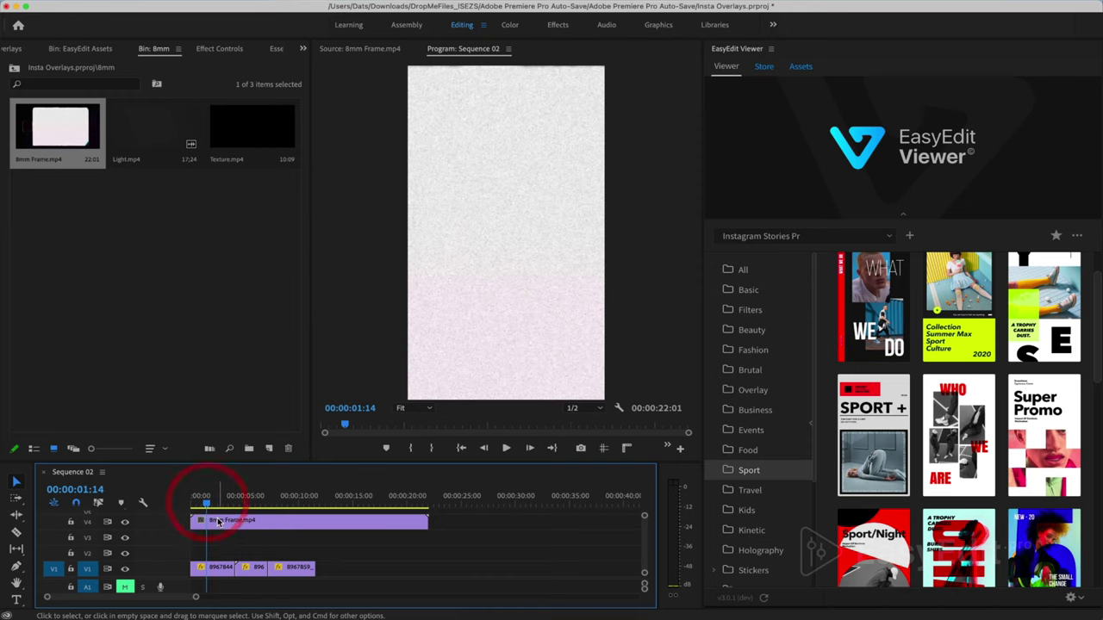
pyautogui.click(219, 522)
pyautogui.click(222, 49)
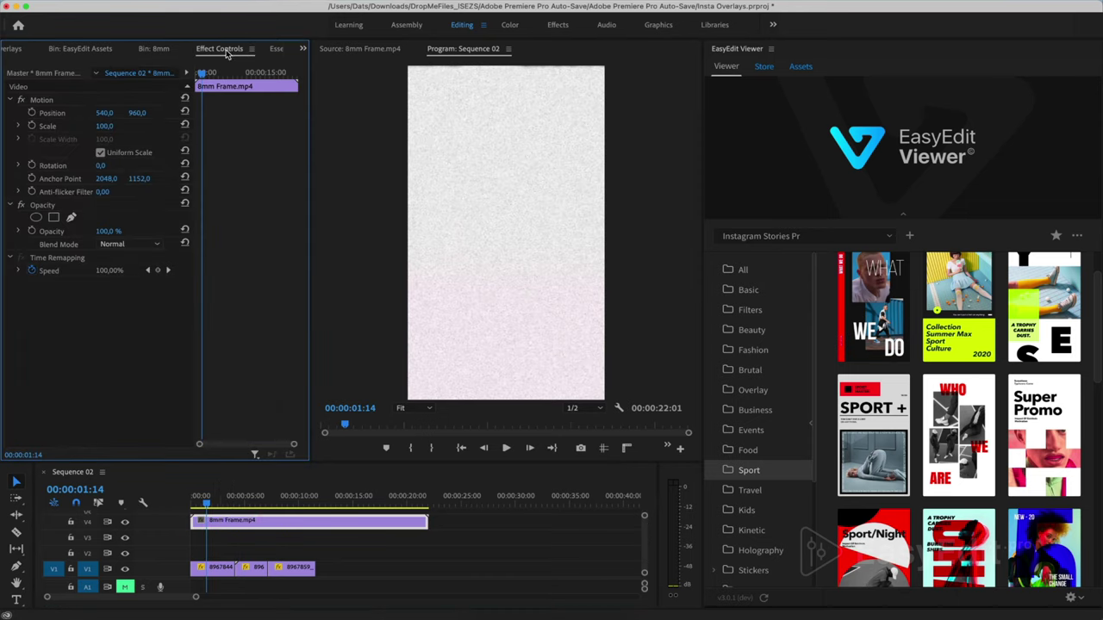
pyautogui.moveTo(105, 126)
pyautogui.mouseDown()
pyautogui.moveTo(95, 126)
pyautogui.moveTo(112, 126)
pyautogui.mouseUp()
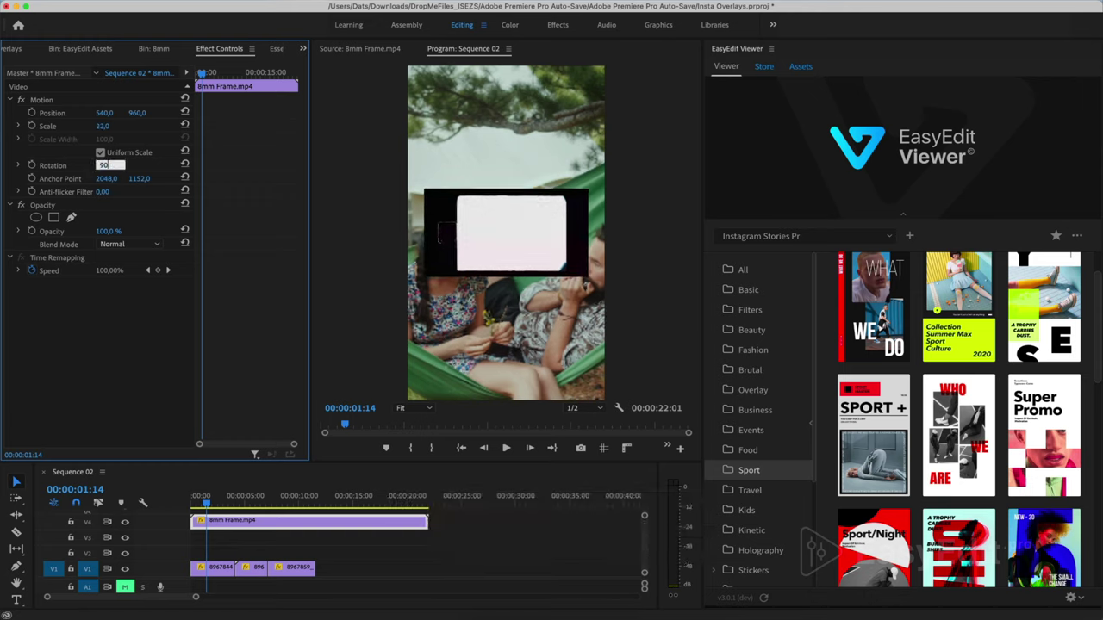
pyautogui.write('90')
pyautogui.press('Return')
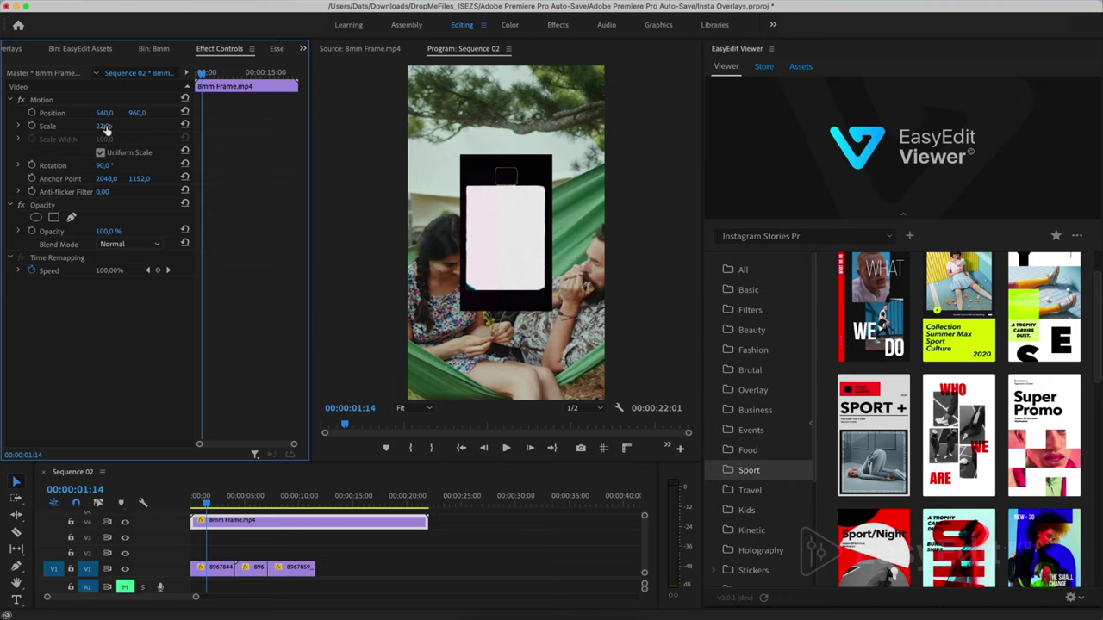
pyautogui.moveTo(102, 126); pyautogui.dragTo(124, 125)
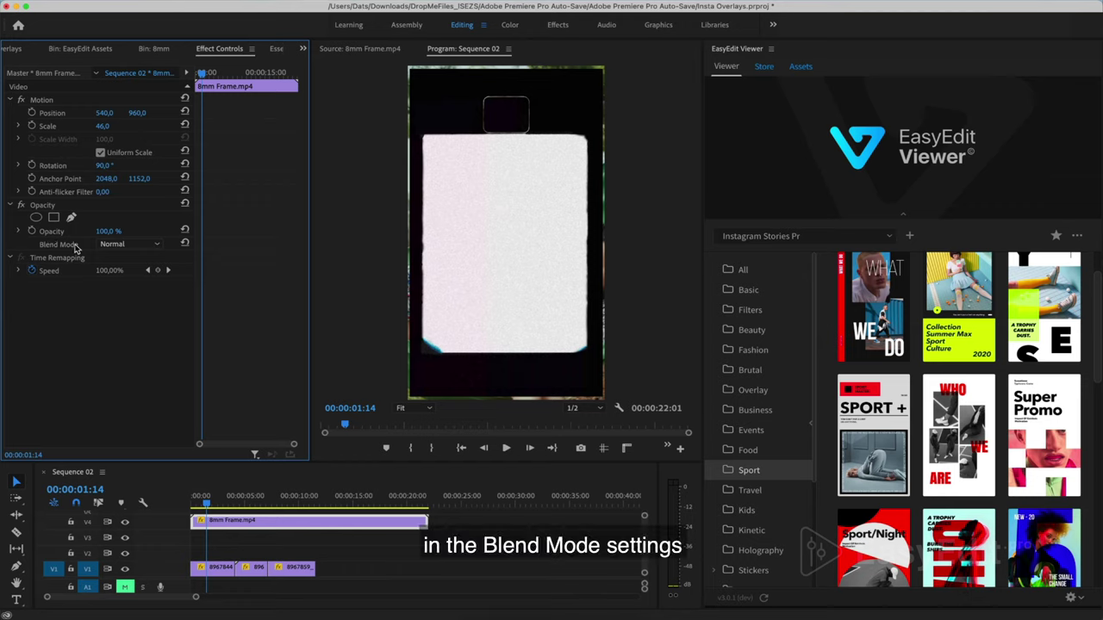
# - Give the 8mm Frame overlay Multiply blend mode, Scale 51 and Position Y 801
pyautogui.click(111, 245)
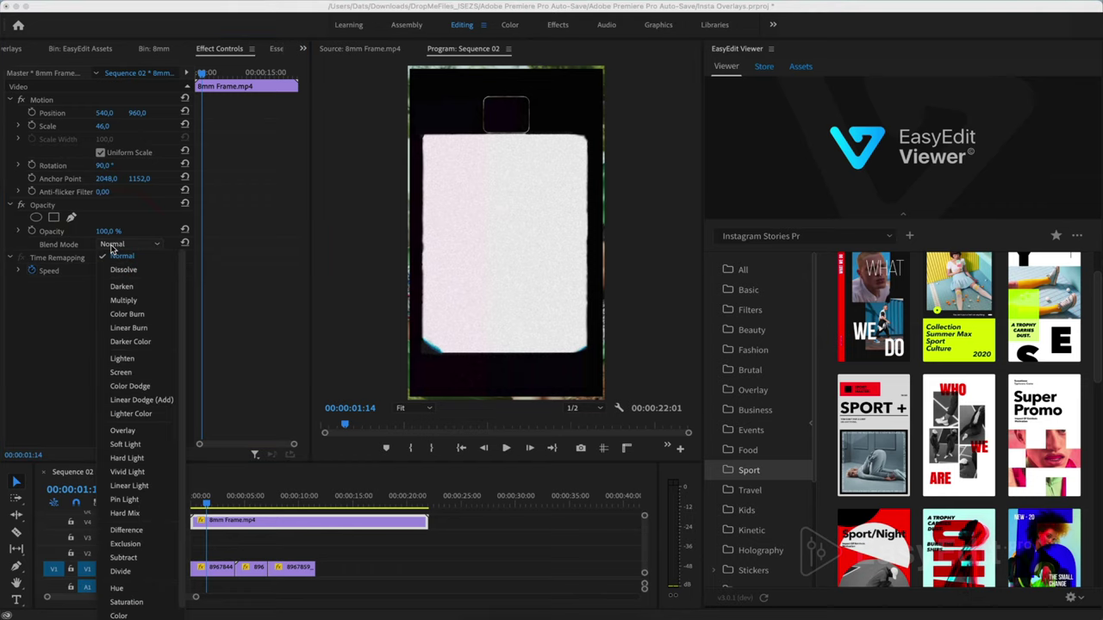
pyautogui.click(123, 300)
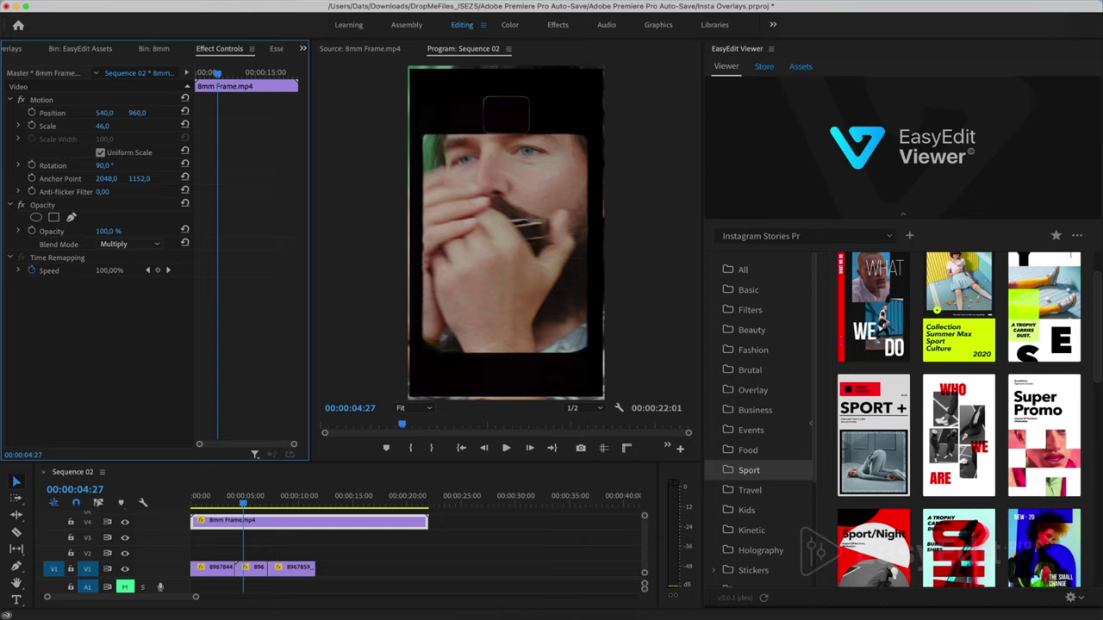
pyautogui.press('Return')
pyautogui.moveTo(102, 126); pyautogui.dragTo(113, 126)
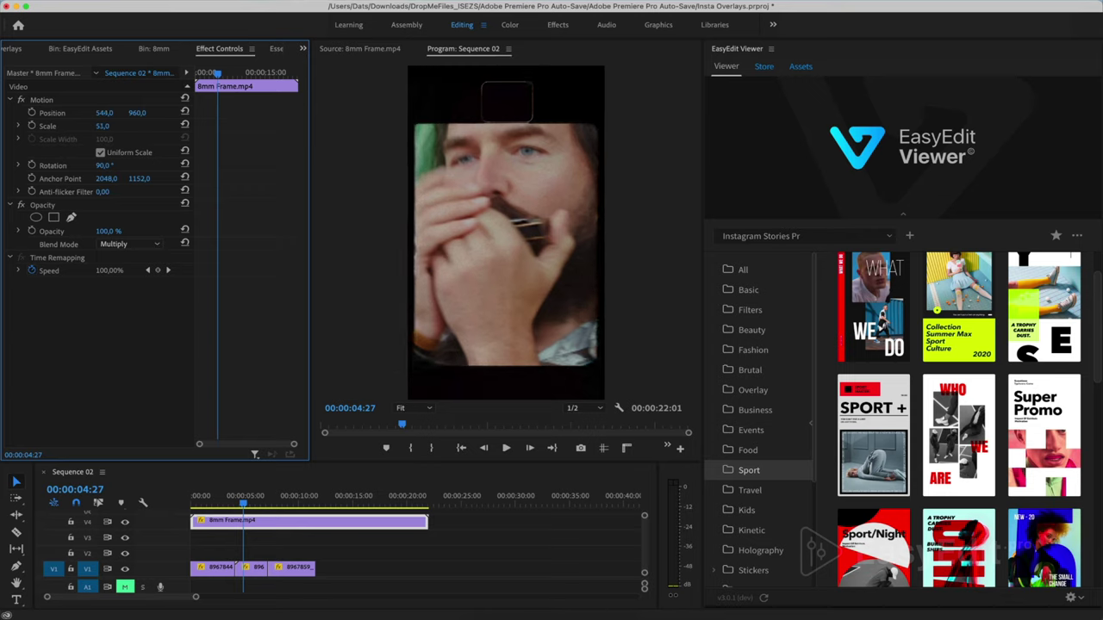
pyautogui.moveTo(137, 113)
pyautogui.mouseDown()
pyautogui.moveTo(120, 113)
pyautogui.moveTo(142, 114)
pyautogui.mouseUp()
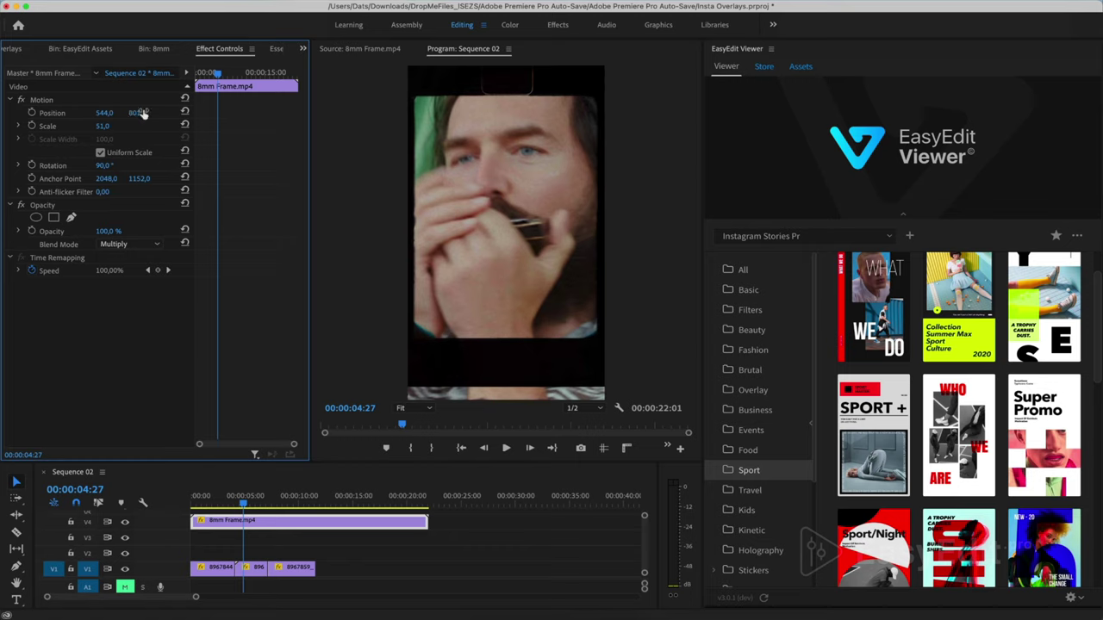
# - Turn off Uniform Scale, set Scale Width to 61 and move the overlay down to Y 875
pyautogui.click(100, 153)
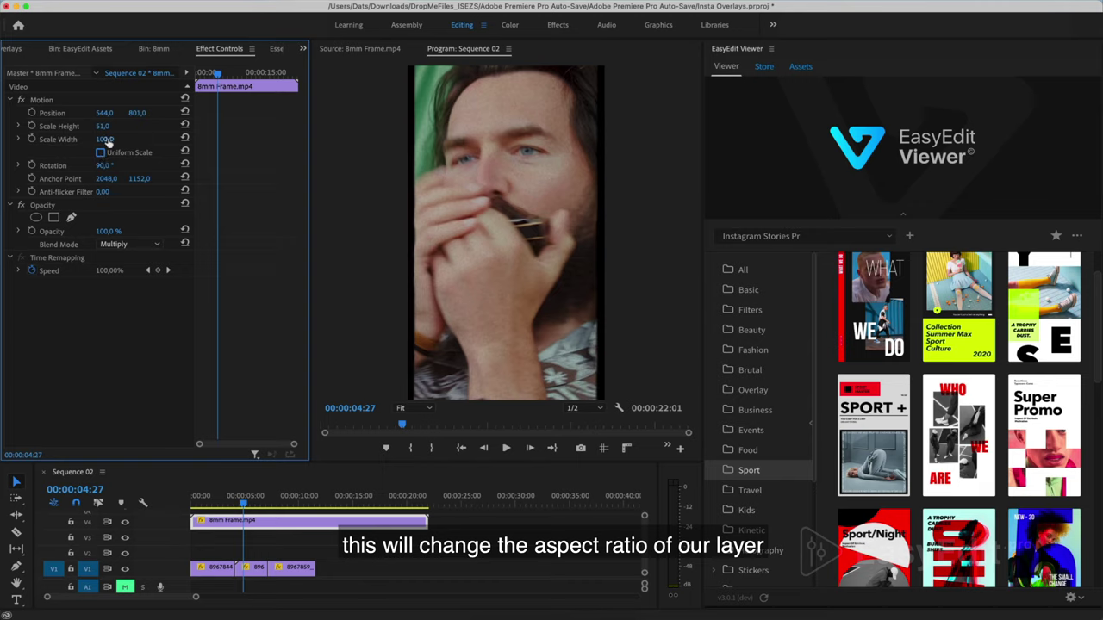
pyautogui.moveTo(103, 138); pyautogui.dragTo(70, 139)
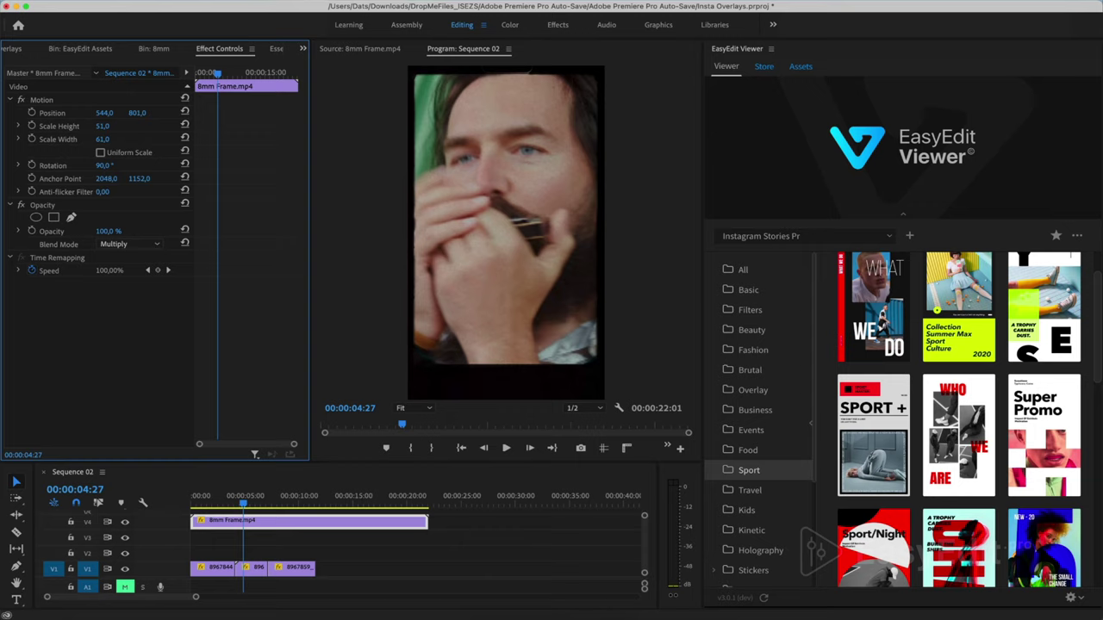
pyautogui.moveTo(136, 113); pyautogui.dragTo(166, 113)
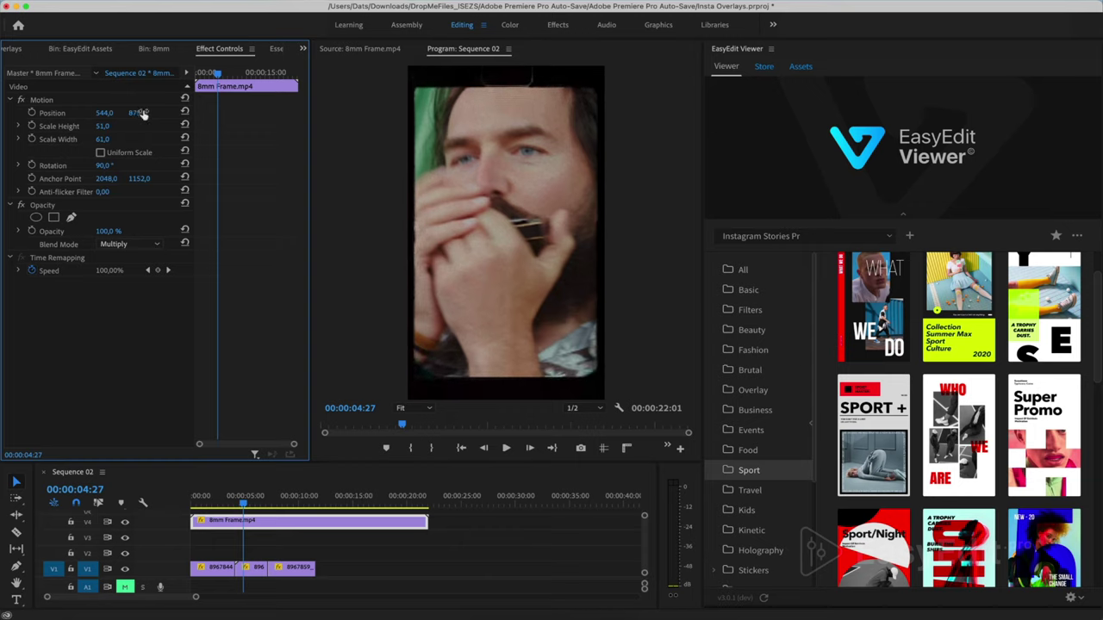
# - Play from near the start to check, then nudge the overlay to position 564, 893
pyautogui.click(210, 502)
pyautogui.press('space')
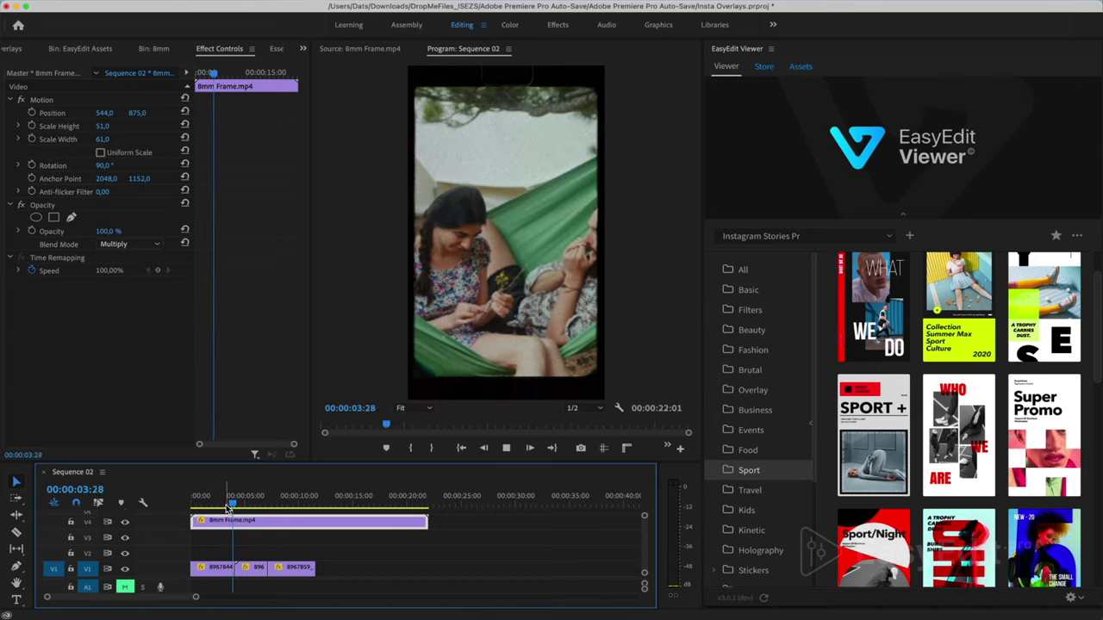
pyautogui.press('space')
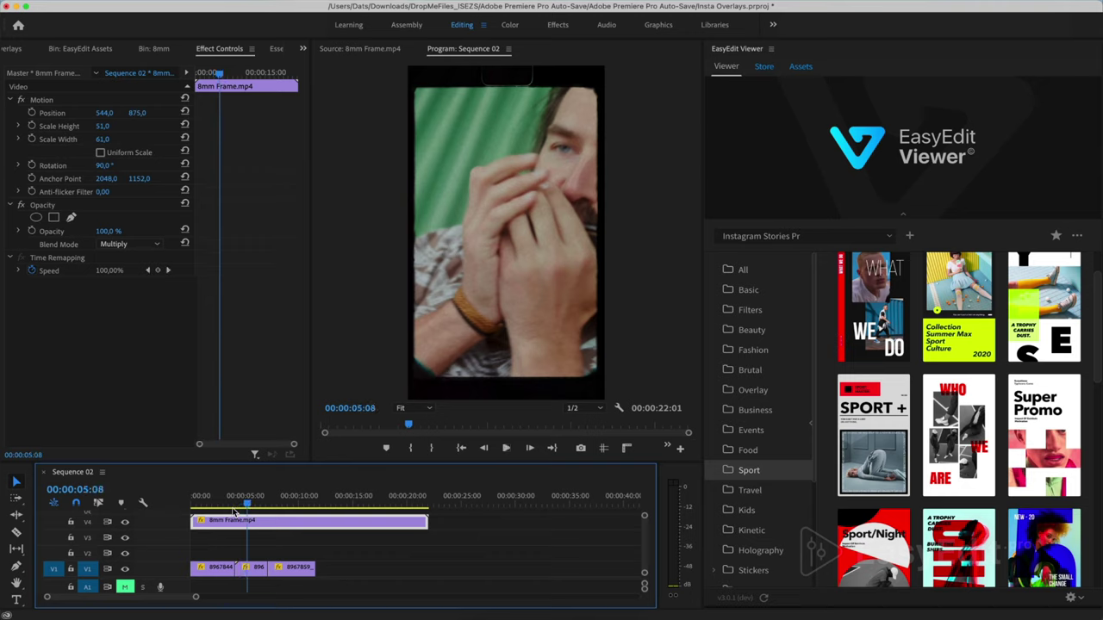
pyautogui.click(109, 122)
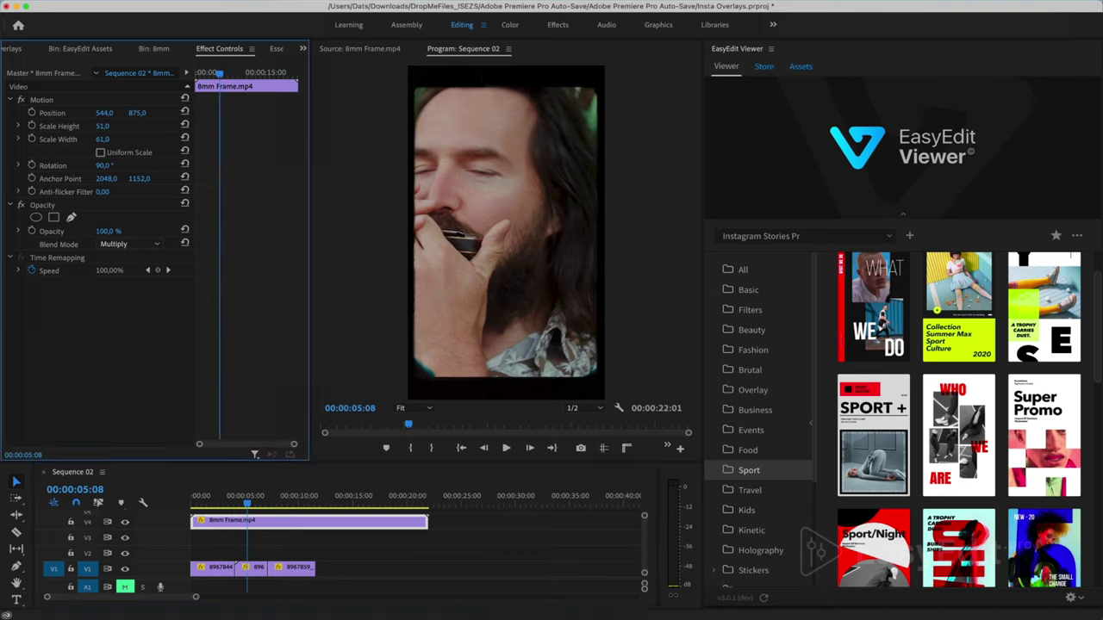
pyautogui.moveTo(104, 113); pyautogui.dragTo(121, 112)
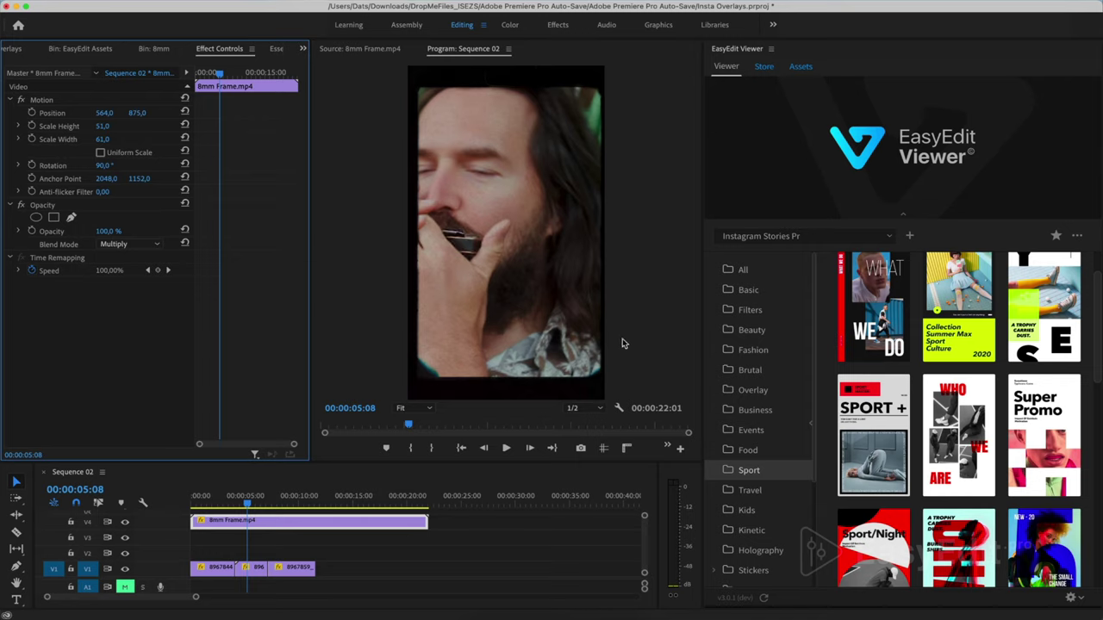
pyautogui.moveTo(138, 113); pyautogui.dragTo(143, 114)
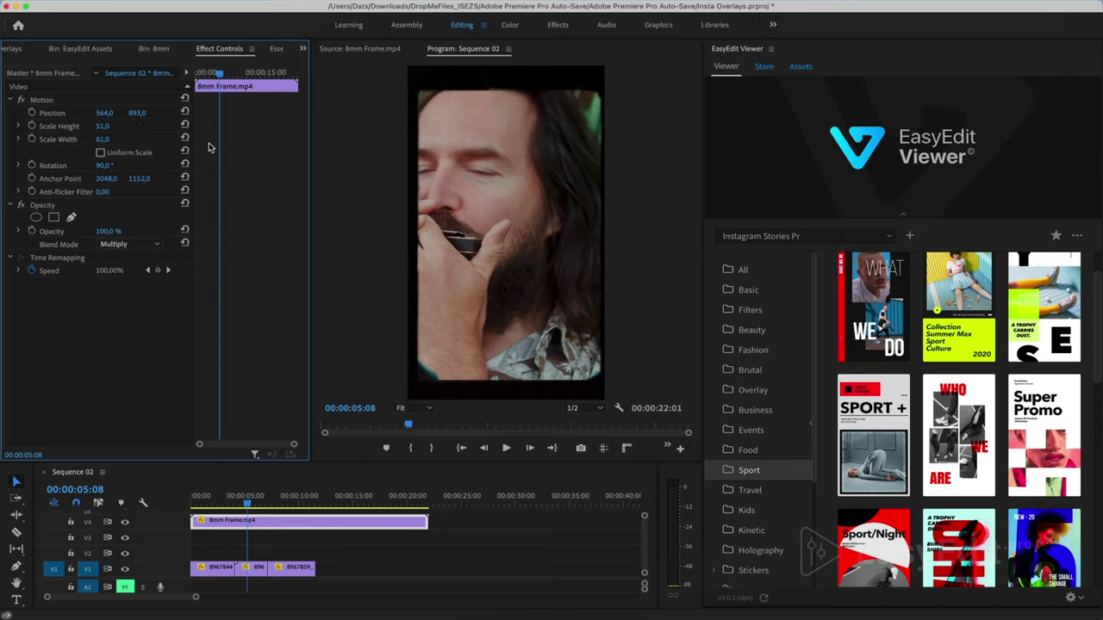
pyautogui.click(154, 49)
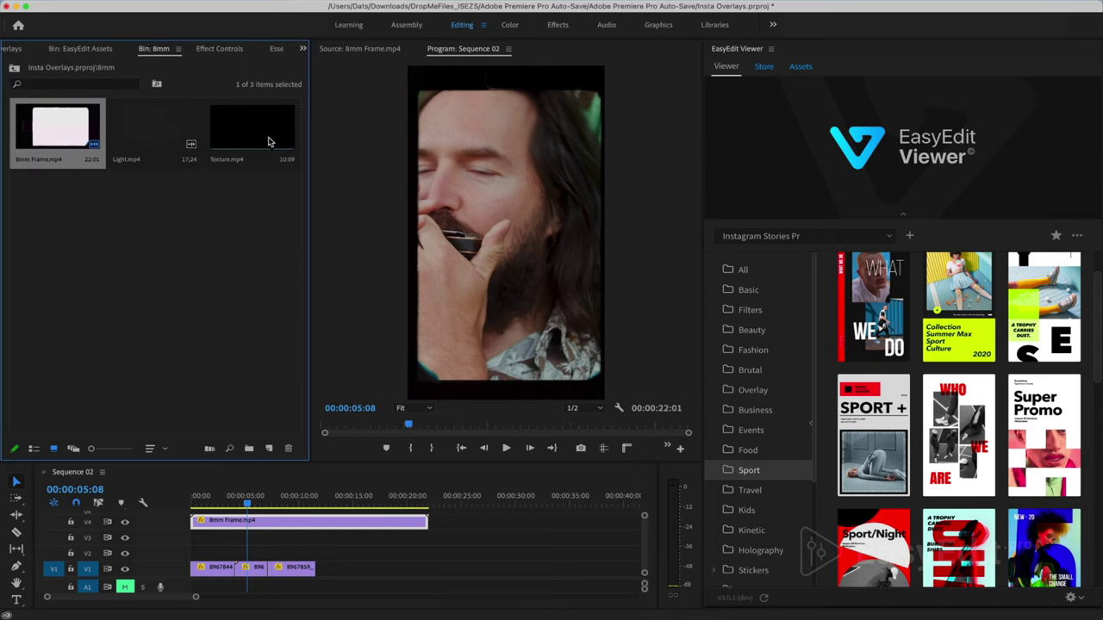
# - Preview Texture.mp4 and place it at 00:00 beneath the 8mm Frame overlay, selected
pyautogui.doubleClick(215, 141)
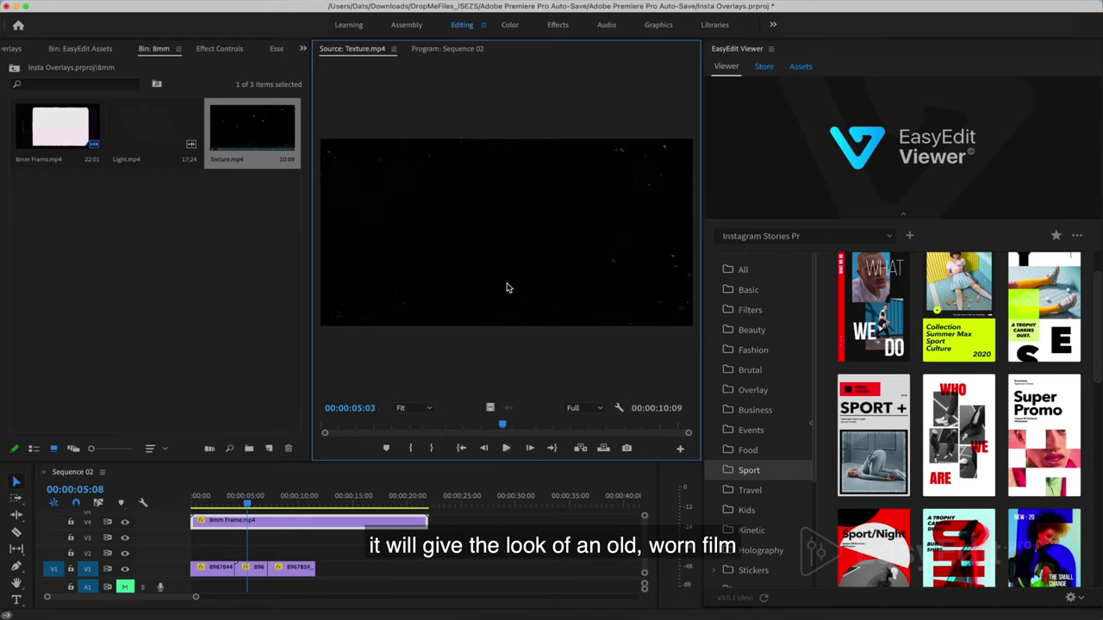
pyautogui.moveTo(261, 129); pyautogui.dragTo(219, 545)
pyautogui.click(225, 544)
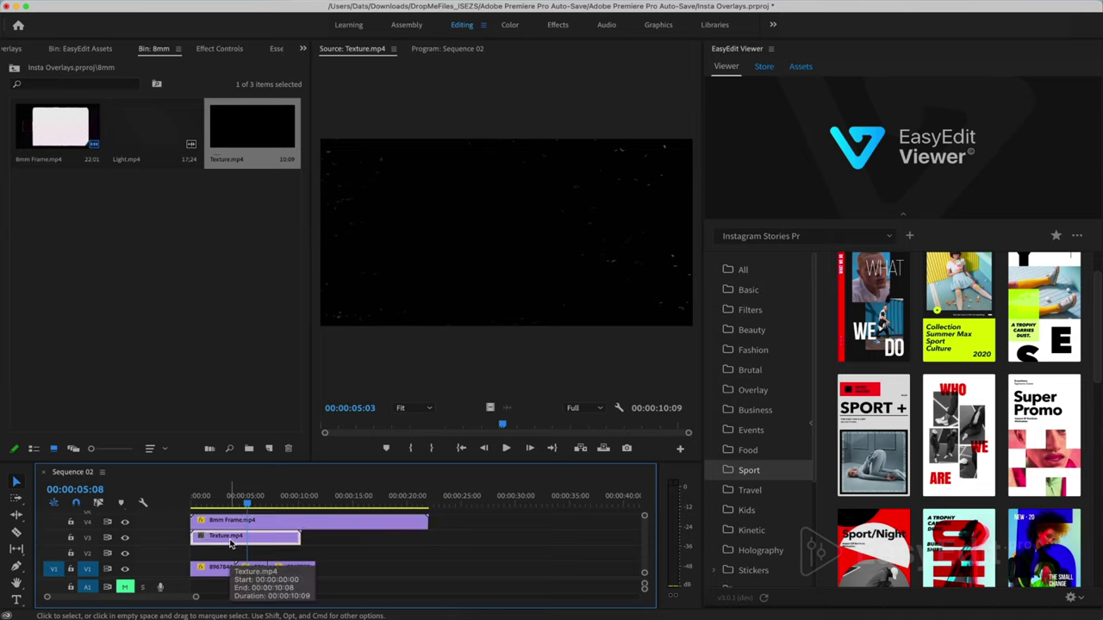
# - Rotate the Texture clip 90° and scale it down to 53
pyautogui.click(217, 49)
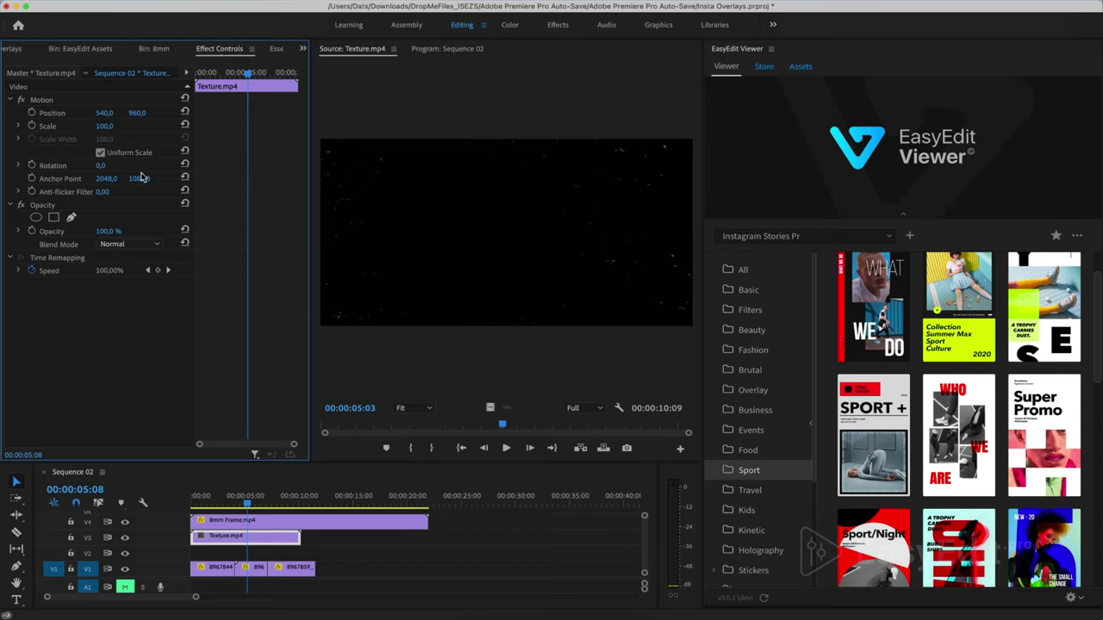
pyautogui.click(246, 507)
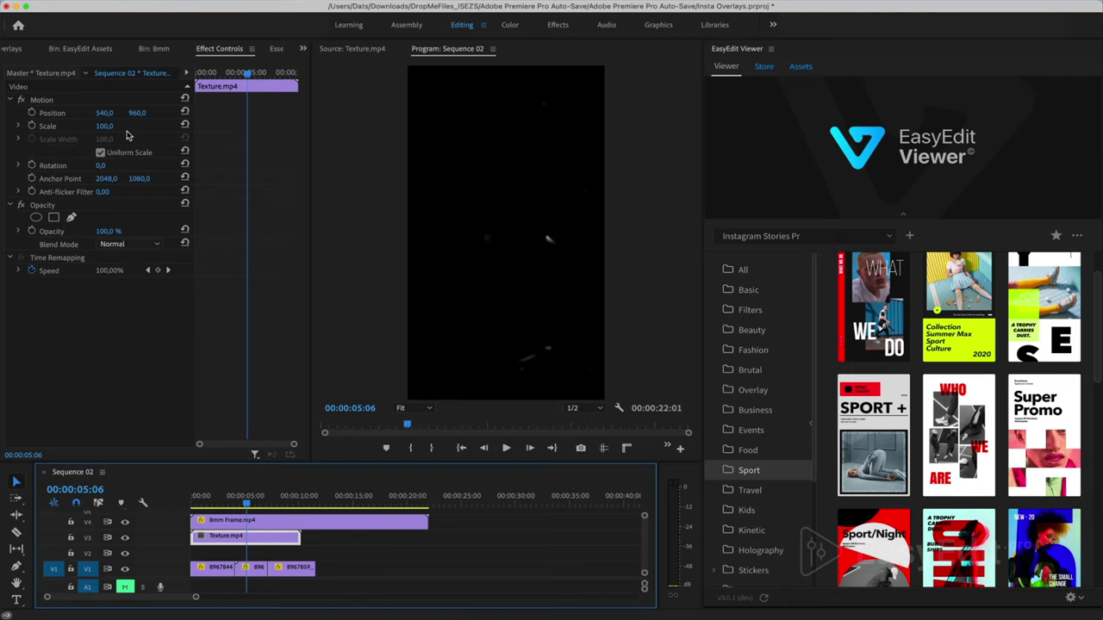
pyautogui.click(103, 166)
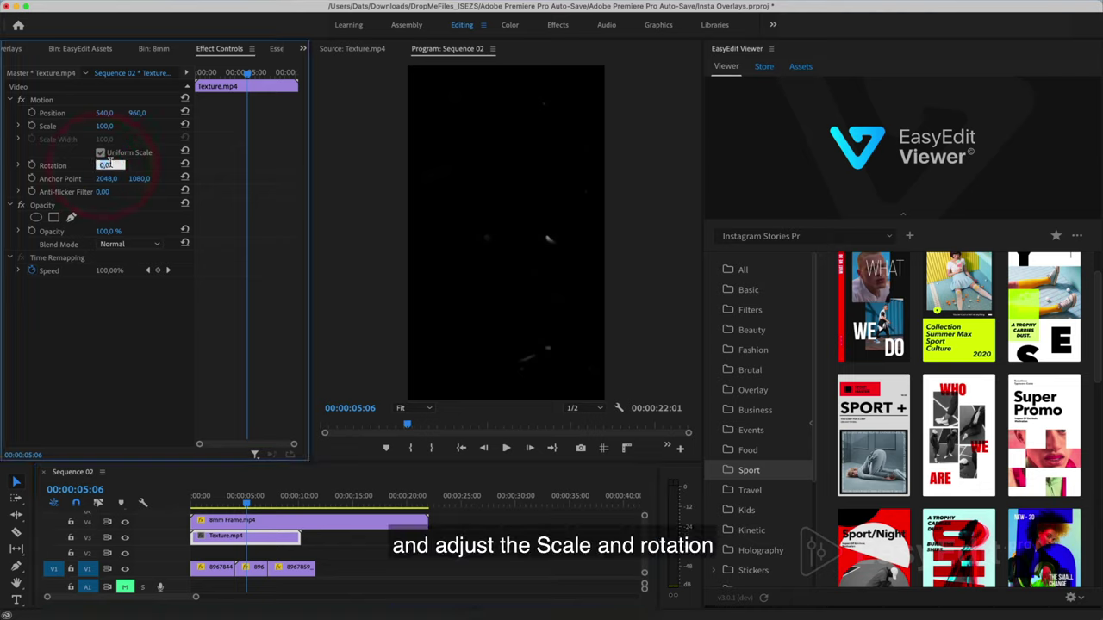
pyautogui.write('90')
pyautogui.press('Return')
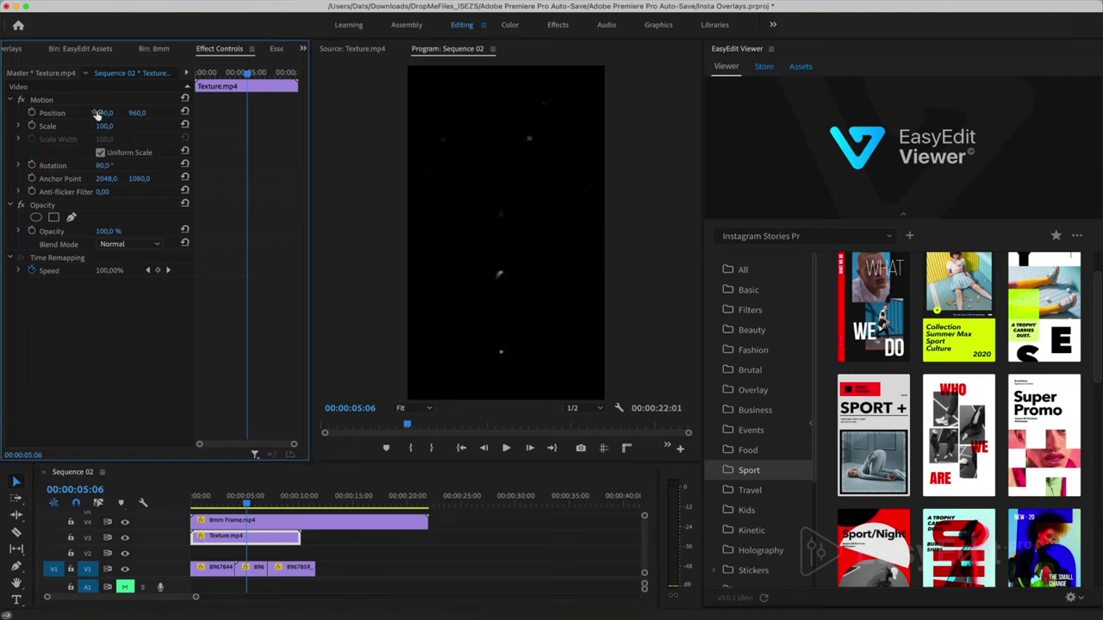
pyautogui.moveTo(102, 126)
pyautogui.mouseDown()
pyautogui.moveTo(70, 126)
pyautogui.moveTo(82, 125)
pyautogui.mouseUp()
# - Blend the Texture with Lighten and play the sequence from the start
pyautogui.click(138, 244)
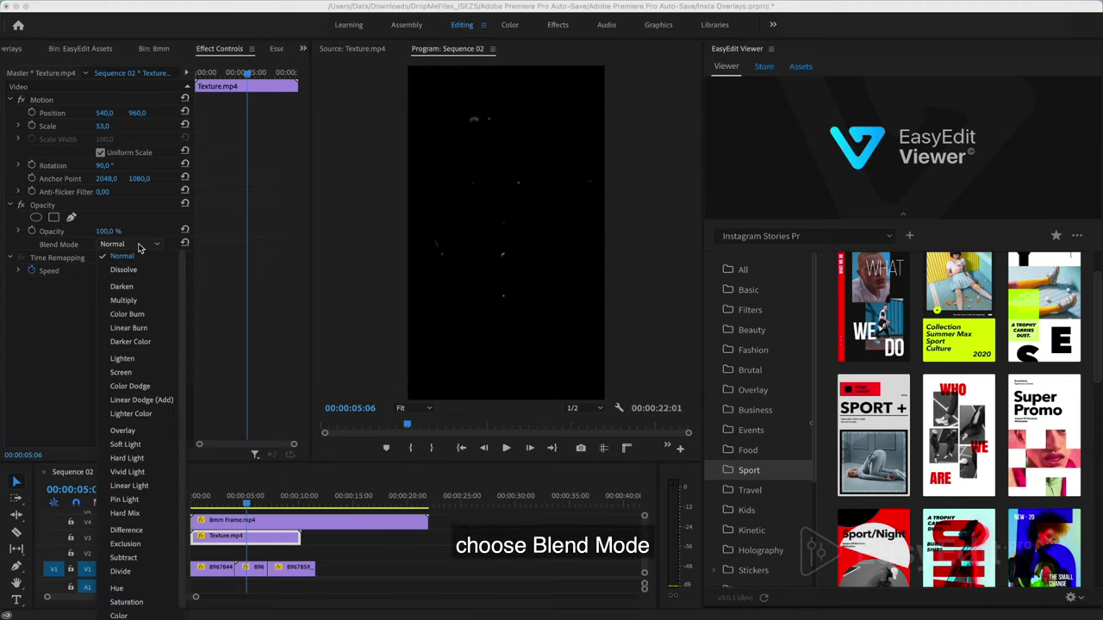
pyautogui.click(147, 359)
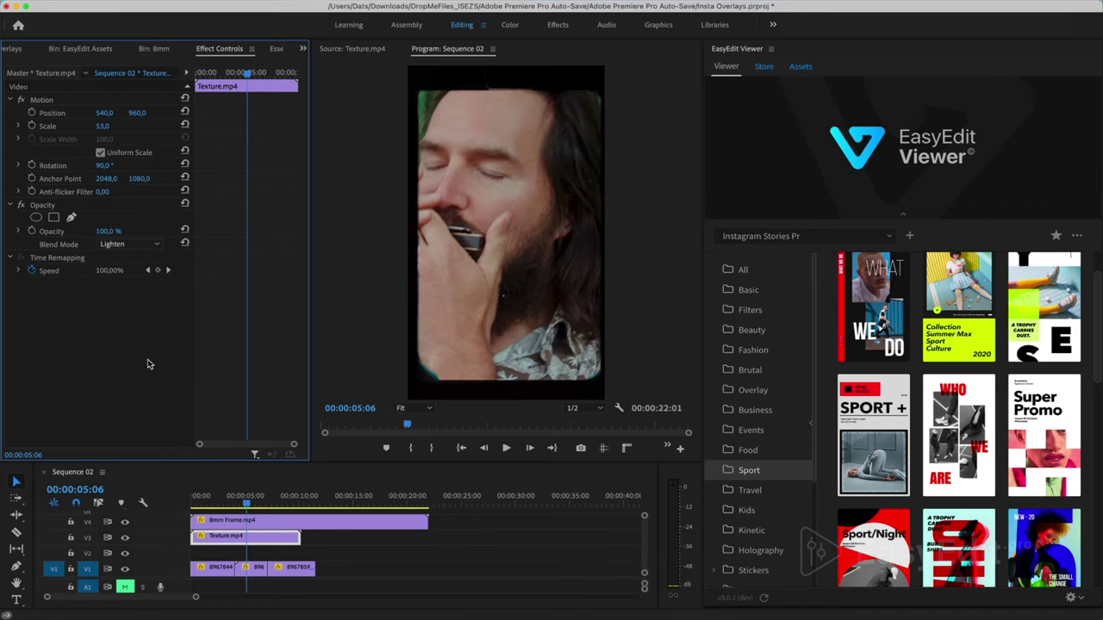
pyautogui.click(267, 478)
pyautogui.press('Home')
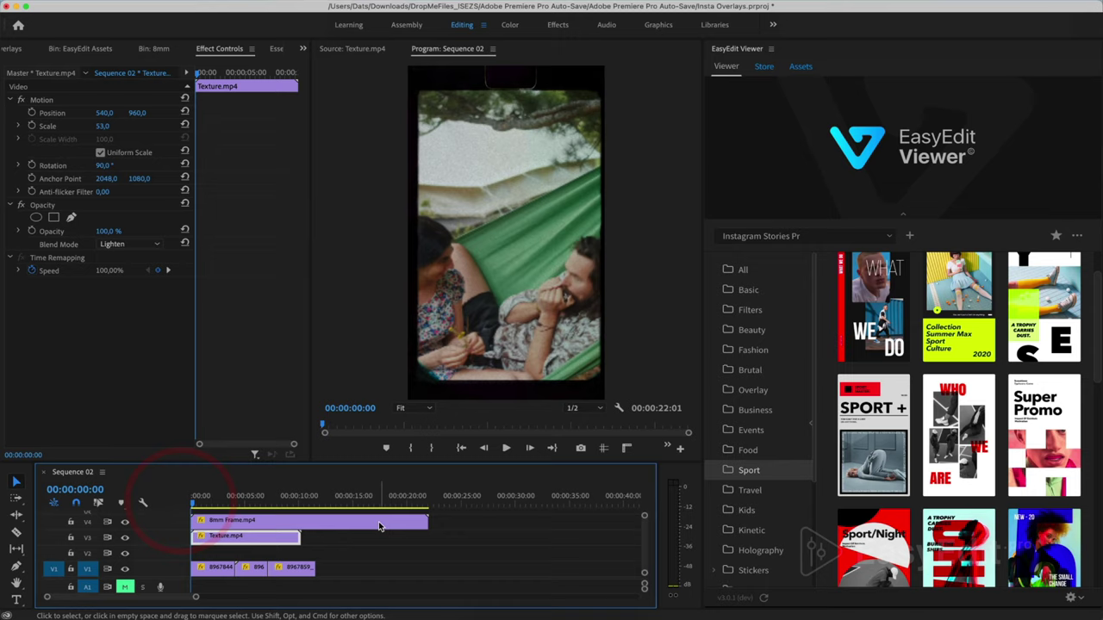
pyautogui.press('space')
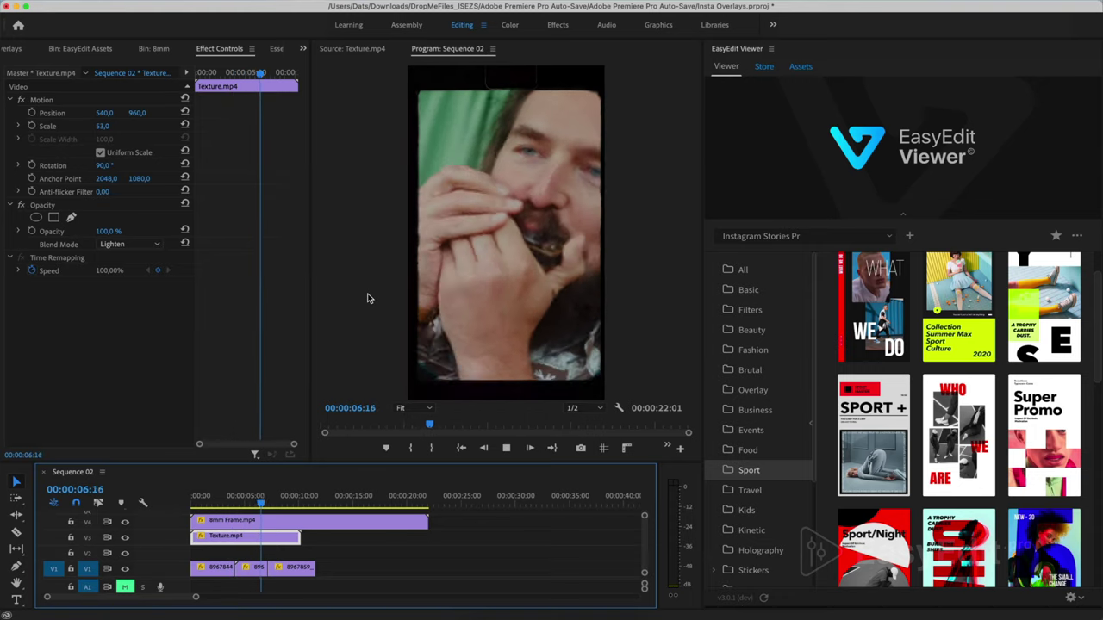
# - Add a second Texture copy and cut both overlay tracks where the story clips end
pyautogui.press('space')
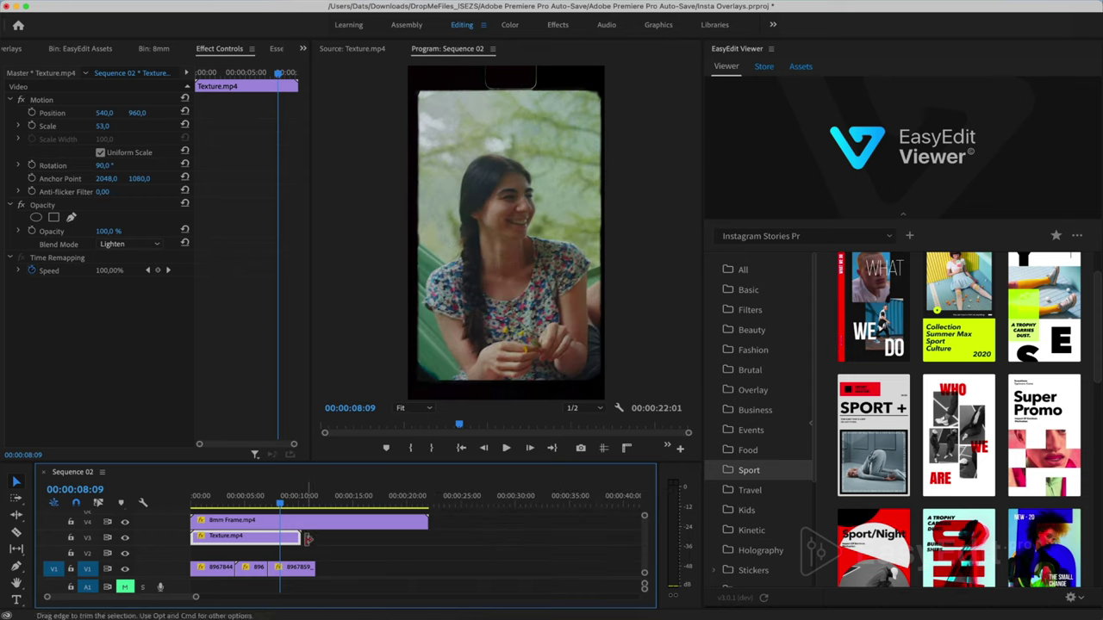
pyautogui.moveTo(247, 545); pyautogui.dragTo(357, 545)
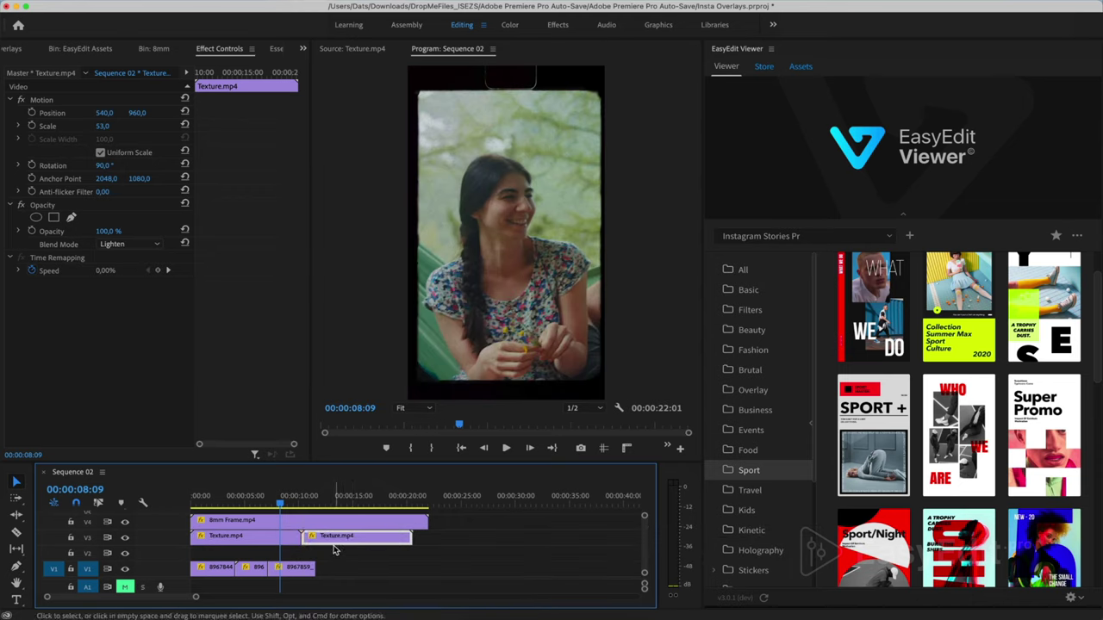
pyautogui.press('c')
pyautogui.click(318, 520)
pyautogui.click(315, 535)
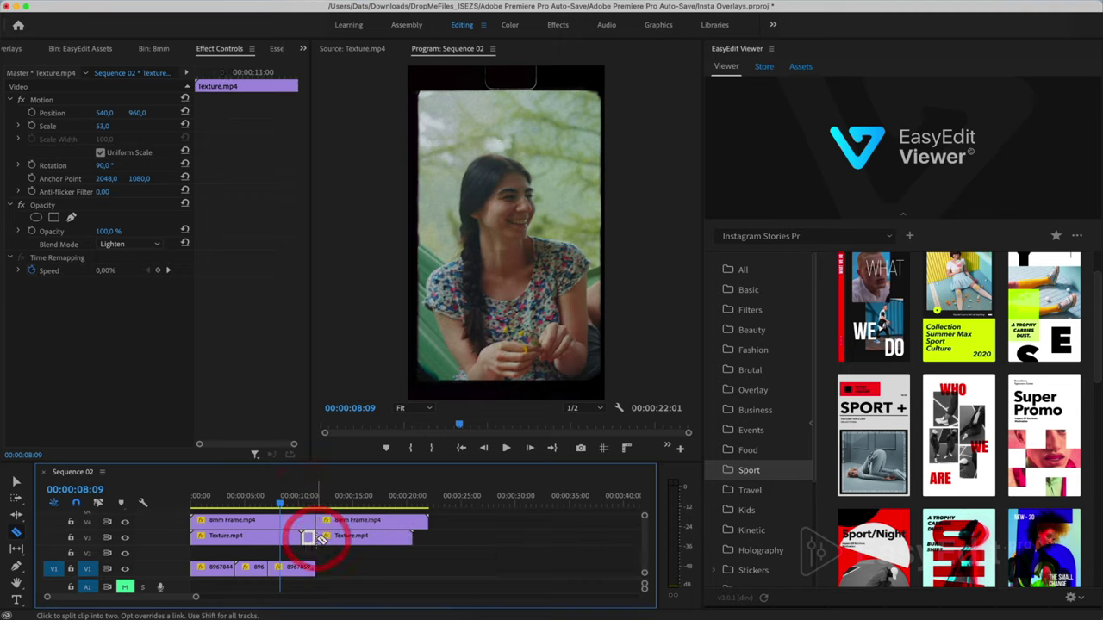
# - Remove the leftover Texture and 8mm Frame pieces beyond the story's end
pyautogui.press('v')
pyautogui.click(387, 535)
pyautogui.keyDown('shift'); pyautogui.click(375, 525); pyautogui.keyUp('shift')
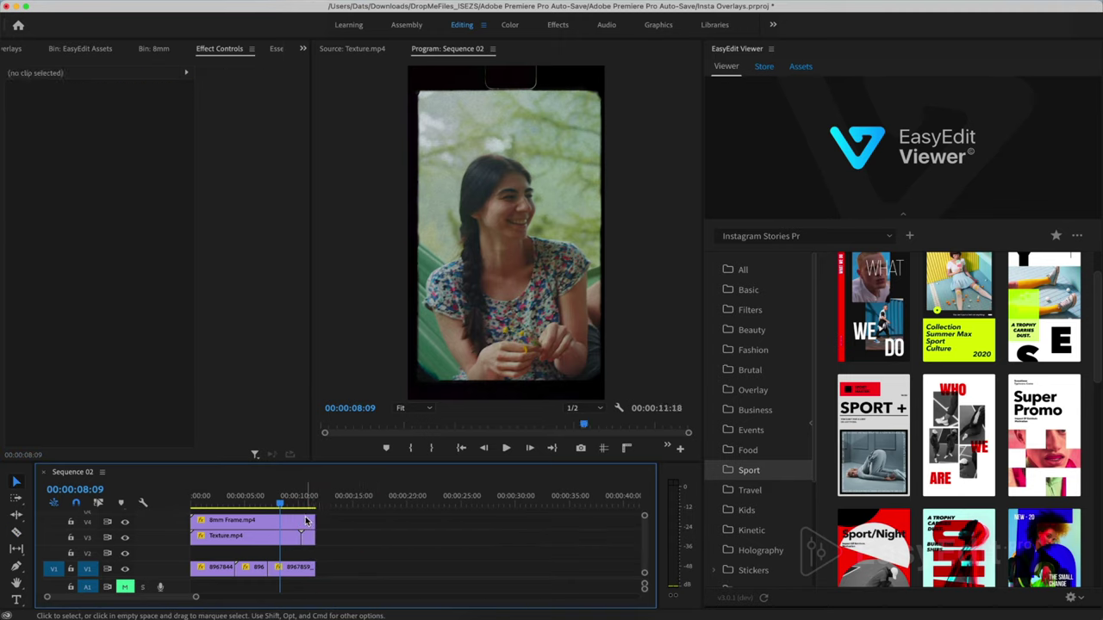
pyautogui.click(162, 50)
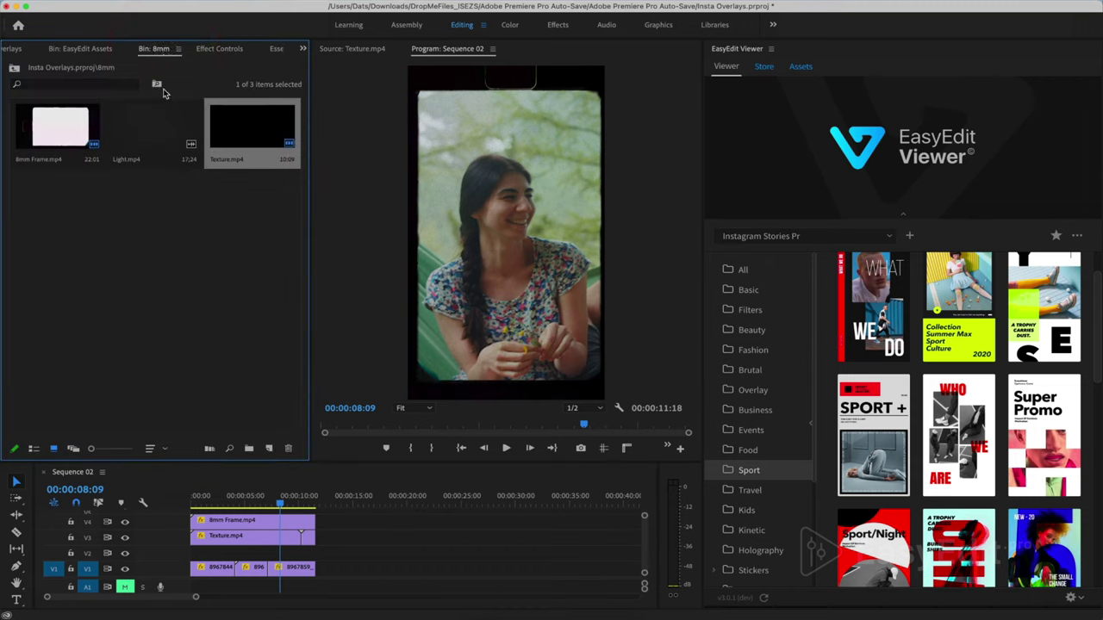
pyautogui.doubleClick(115, 140)
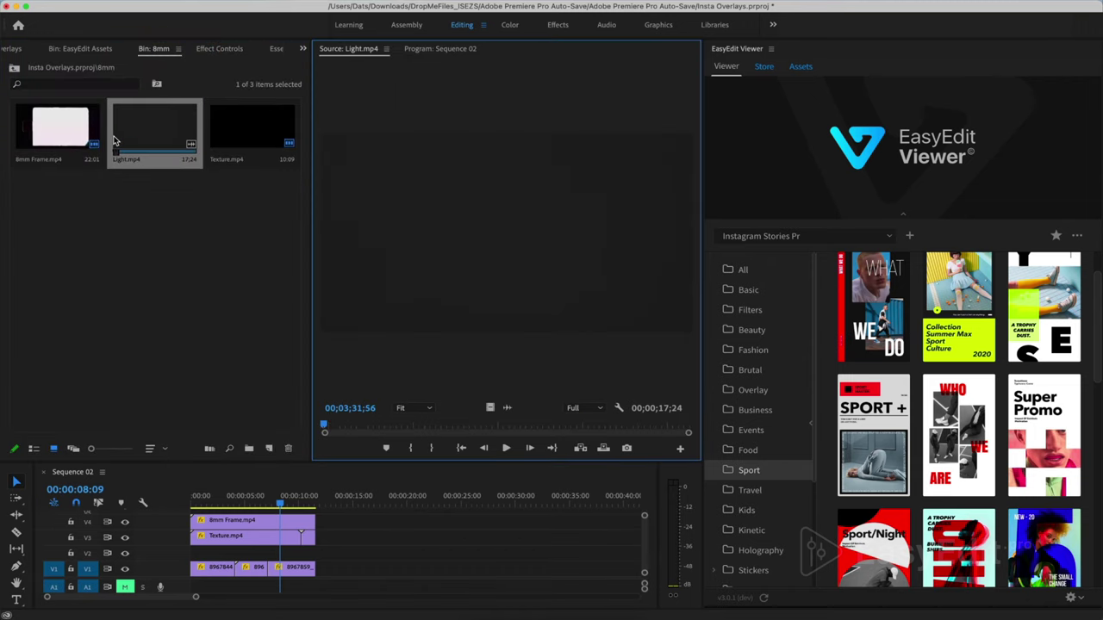
pyautogui.press('space')
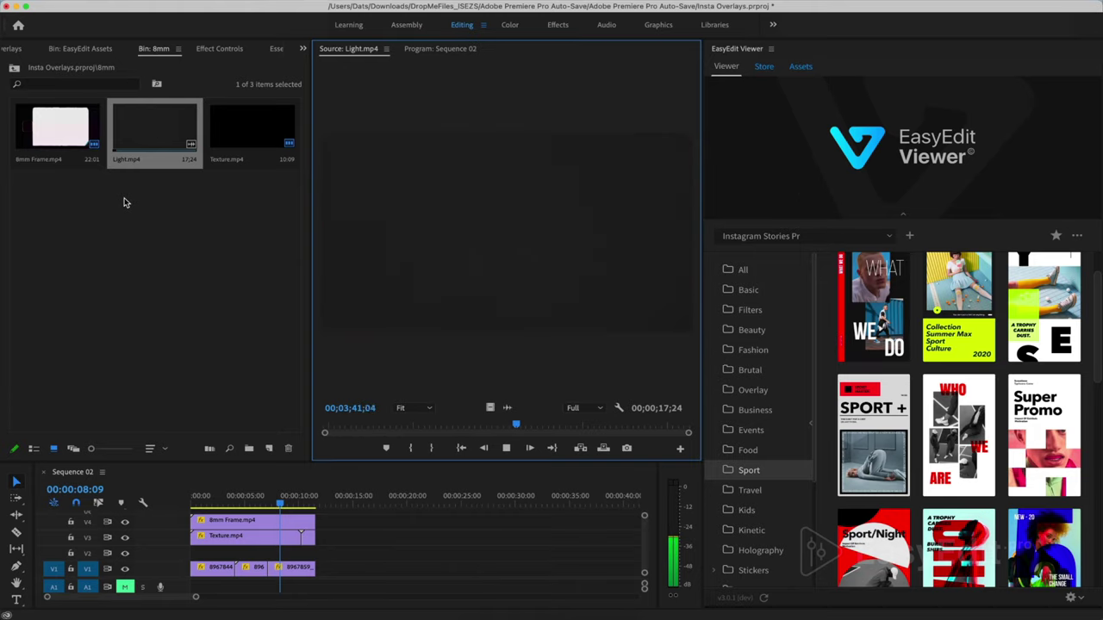
pyautogui.press('space')
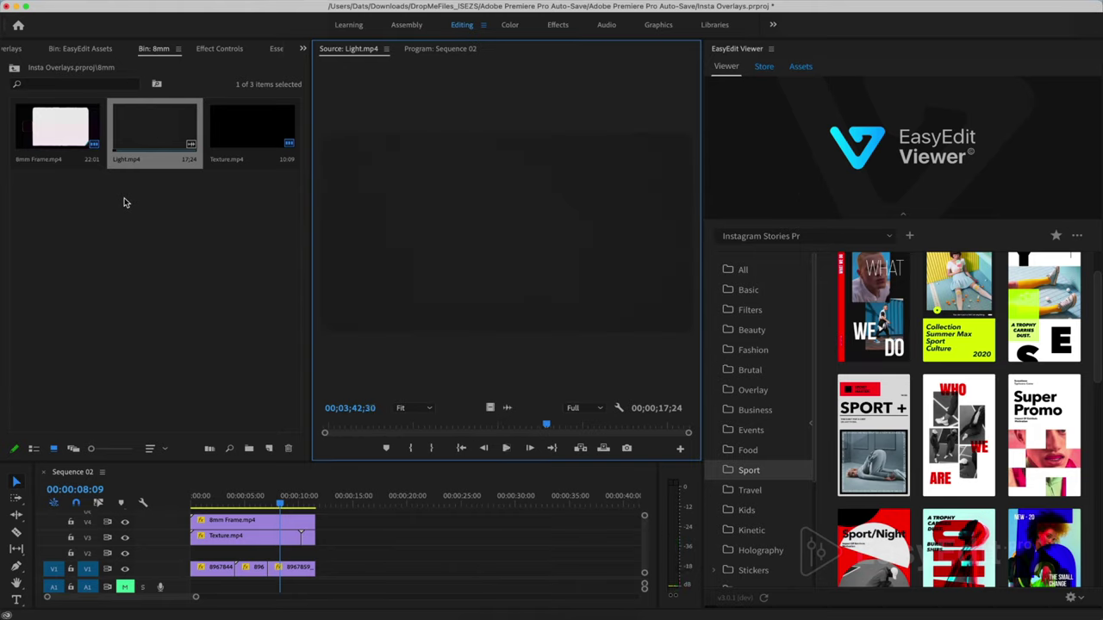
# - Place Light.mp4 on track V2 and trim its head to start later
pyautogui.moveTo(162, 147); pyautogui.dragTo(353, 553)
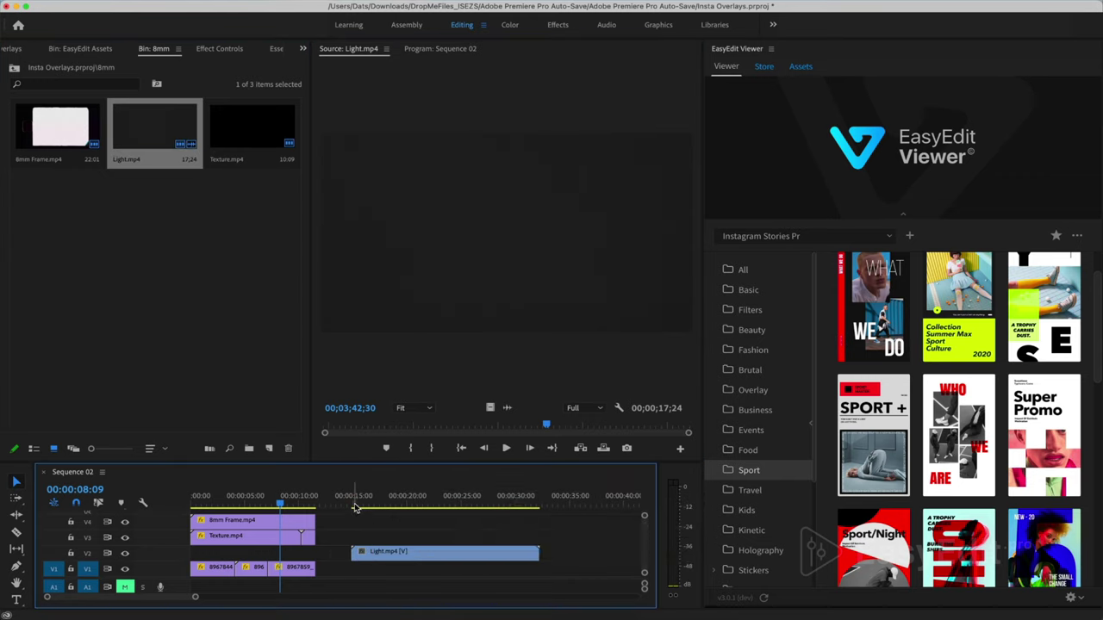
pyautogui.moveTo(355, 507); pyautogui.dragTo(382, 517)
pyautogui.moveTo(352, 553); pyautogui.dragTo(381, 556)
pyautogui.press('Right')
pyautogui.press('Right')
pyautogui.press('Right')
pyautogui.press('Right')
pyautogui.press('Right')
pyautogui.press('Right')
pyautogui.press('Right')
pyautogui.press('Right')
pyautogui.press('Right')
pyautogui.press('Right')
pyautogui.press('Right')
pyautogui.press('Right')
pyautogui.press('Right')
pyautogui.press('Right')
pyautogui.press('Right')
pyautogui.press('Right')
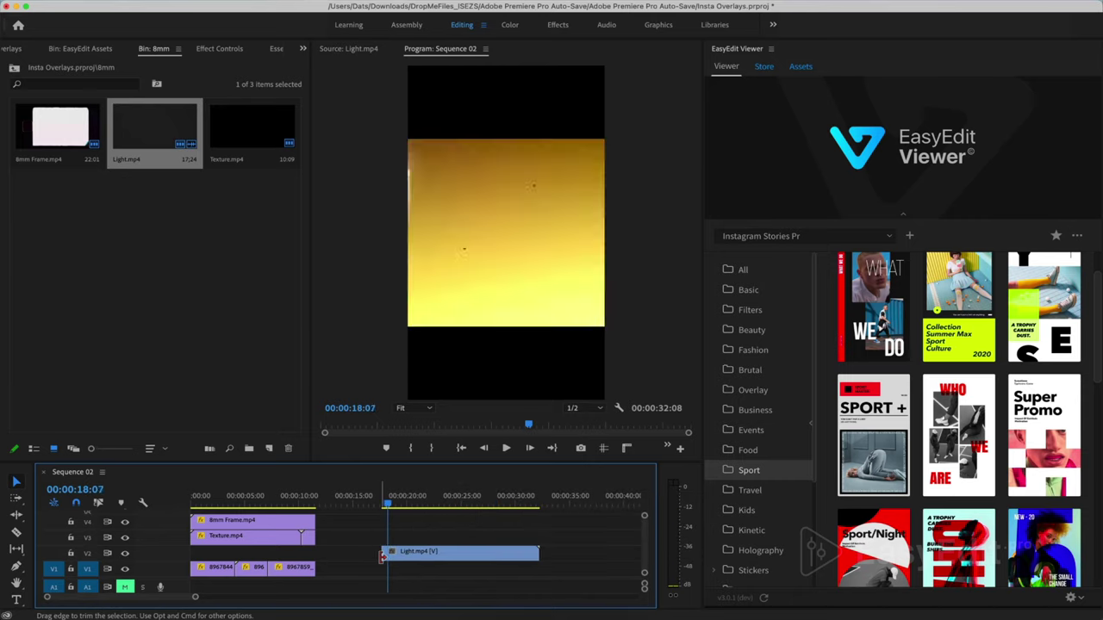
pyautogui.press('Right')
pyautogui.press('Right')
pyautogui.press('Right')
pyautogui.press('Right')
pyautogui.press('Right')
pyautogui.press('Right')
pyautogui.press('Right')
pyautogui.press('Right')
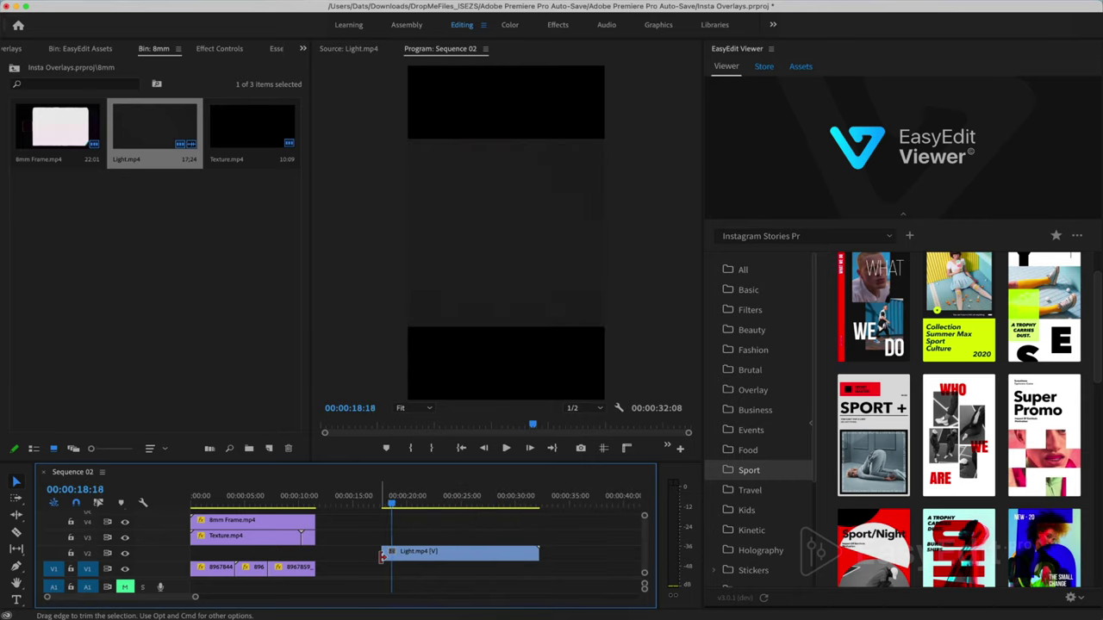
pyautogui.click(392, 552)
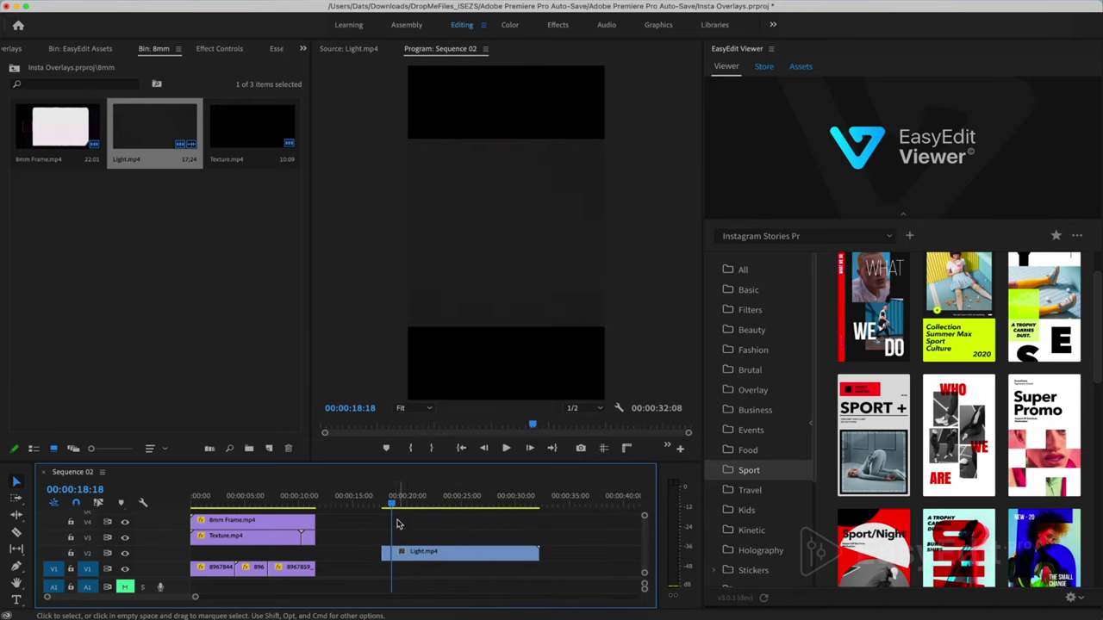
pyautogui.moveTo(392, 503); pyautogui.dragTo(454, 519)
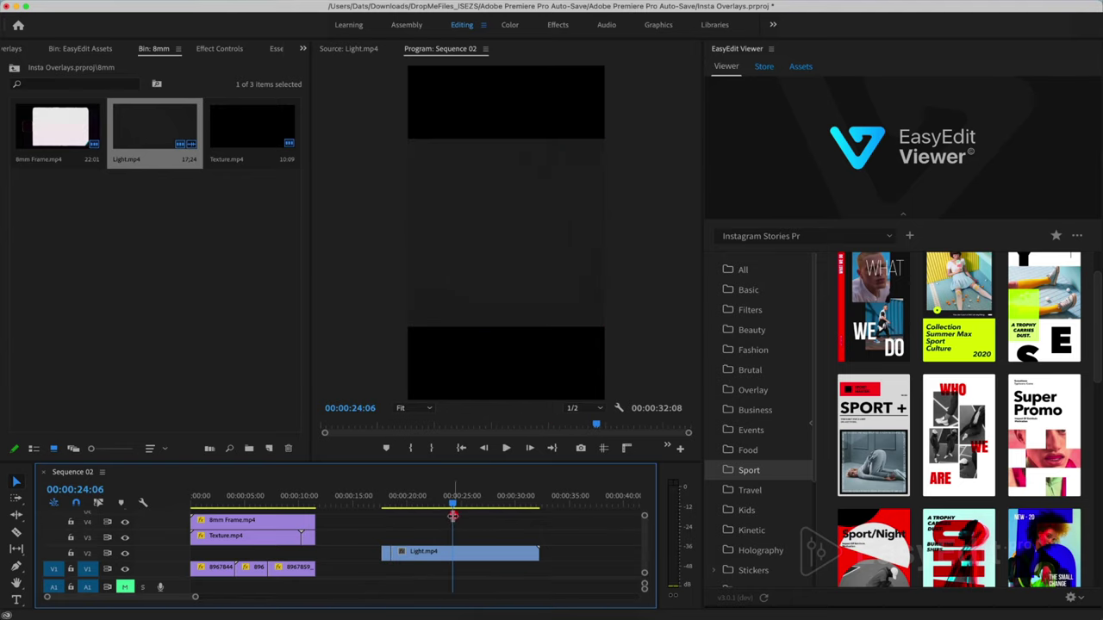
# - Cut Light.mp4 into short pieces and move one over the story clips
pyautogui.press('c')
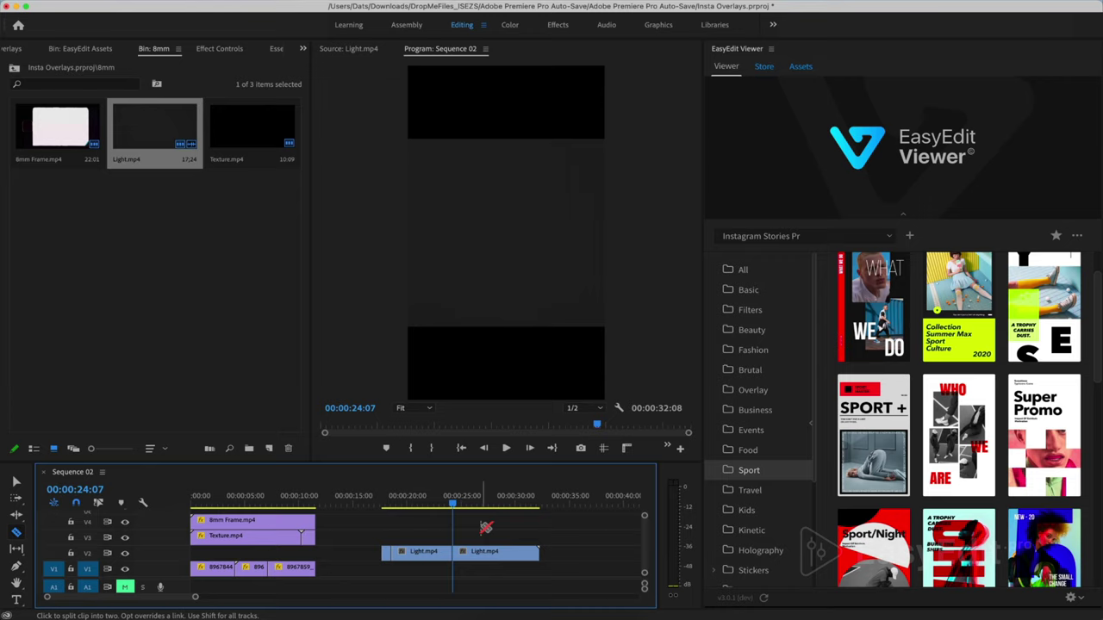
pyautogui.press('space')
pyautogui.press('Left')
pyautogui.press('Left')
pyautogui.press('Right')
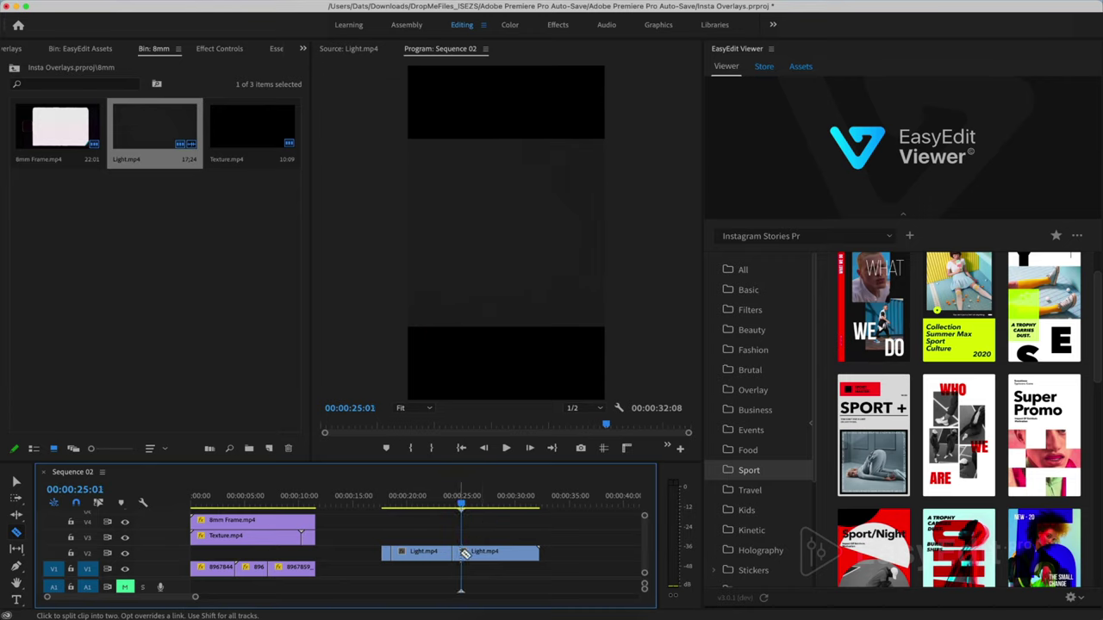
pyautogui.press('v')
pyautogui.moveTo(387, 555); pyautogui.dragTo(271, 555)
pyautogui.click(492, 557)
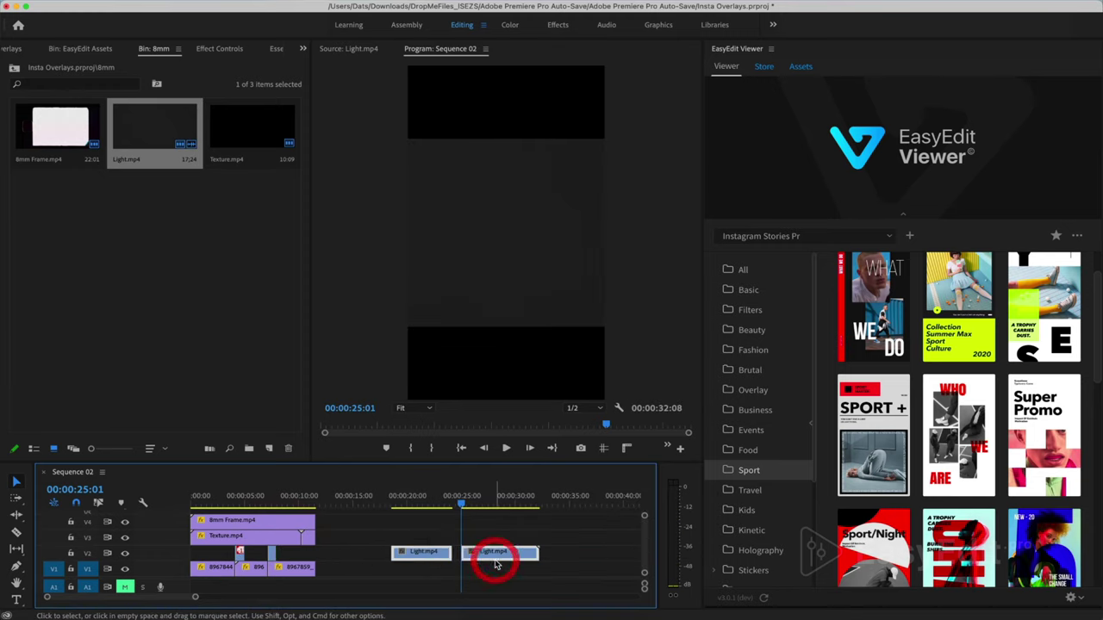
pyautogui.click(495, 564)
# - Shift both Light.mp4 pieces slightly earlier to straddle the story-clip joins
pyautogui.scroll(5, 227, 552)
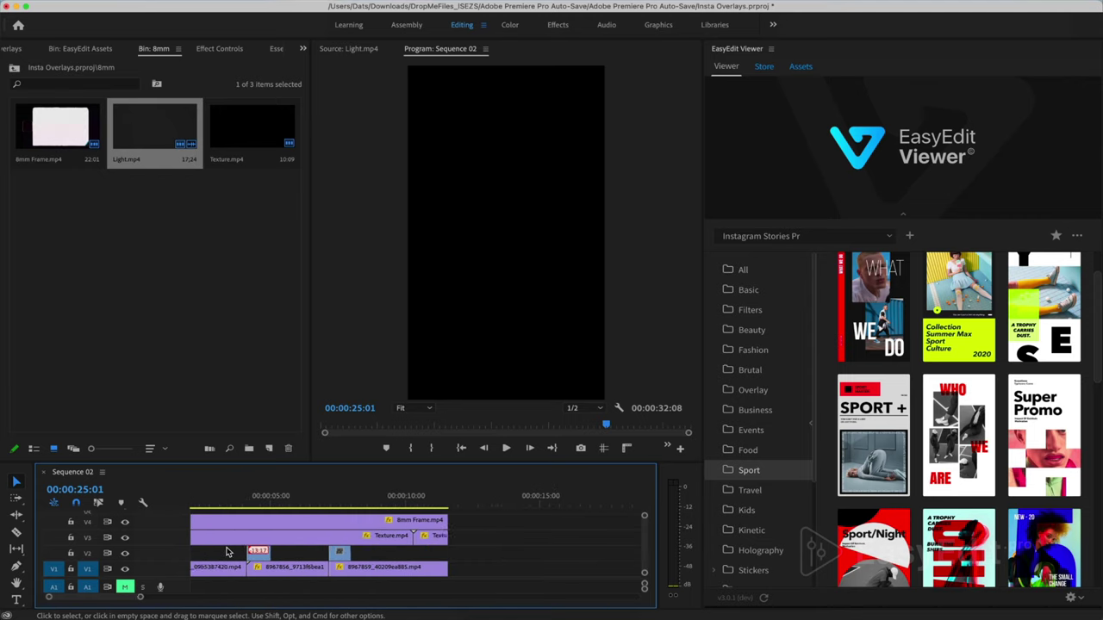
pyautogui.hscroll(-3, 227, 552)
pyautogui.moveTo(425, 556); pyautogui.dragTo(400, 558)
pyautogui.moveTo(589, 555); pyautogui.dragTo(566, 552)
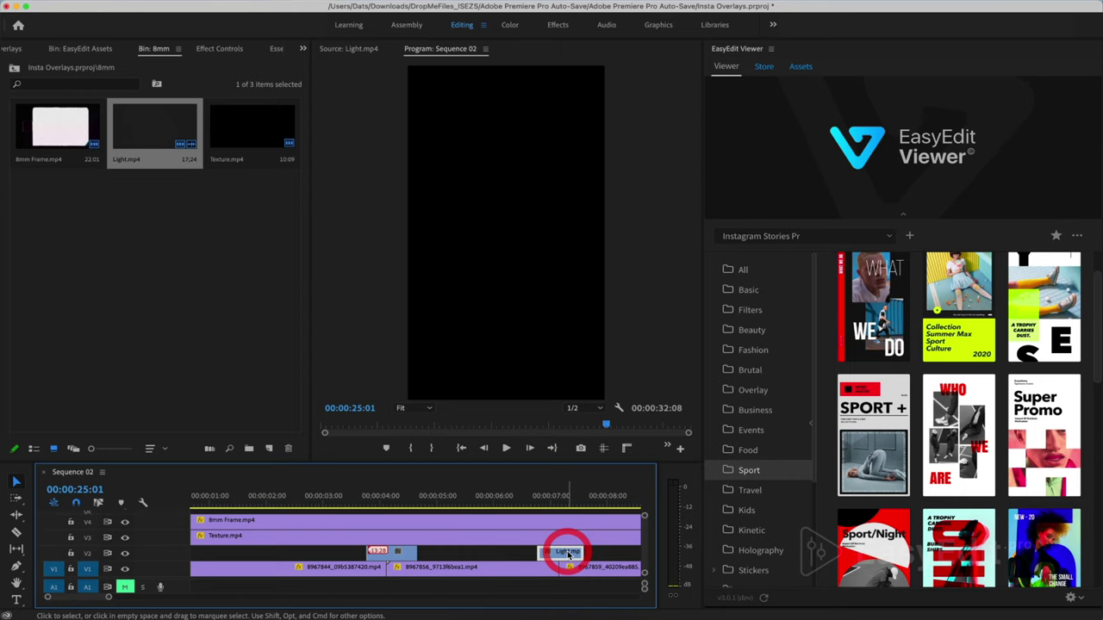
# - Preview the first transition from 00:00:03:18 and select the first light-leak clip
pyautogui.click(356, 497)
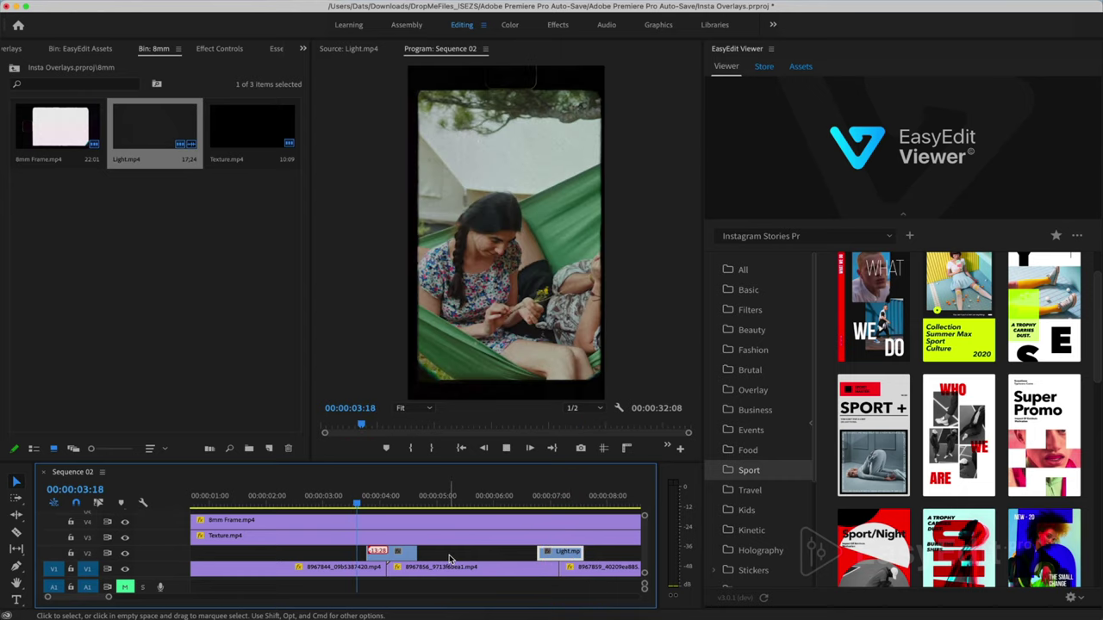
pyautogui.press('space')
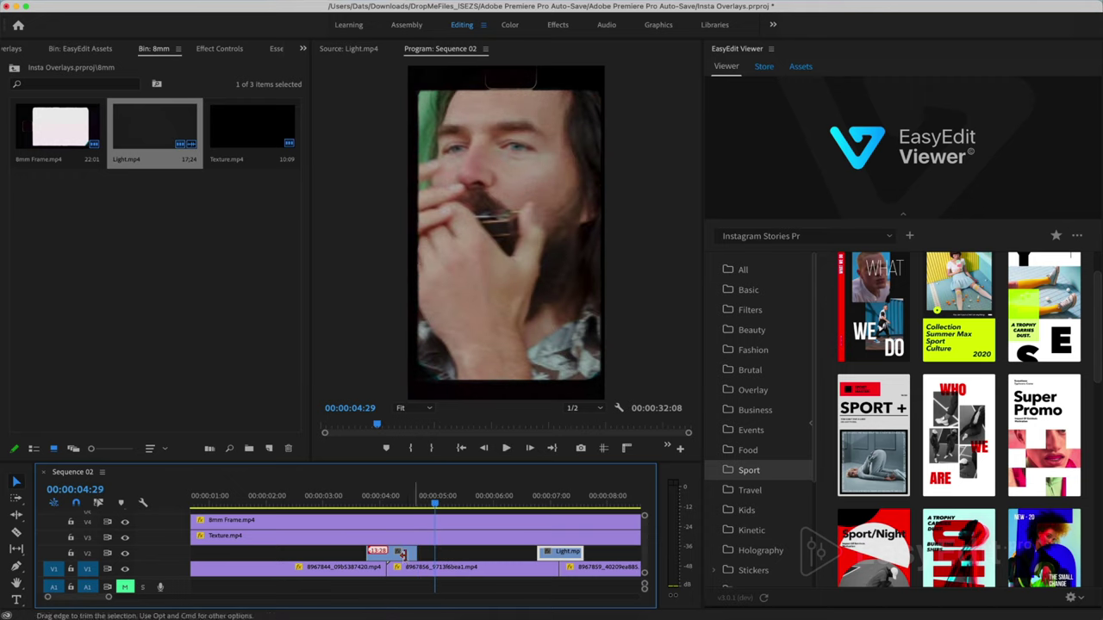
pyautogui.click(383, 551)
pyautogui.click(387, 497)
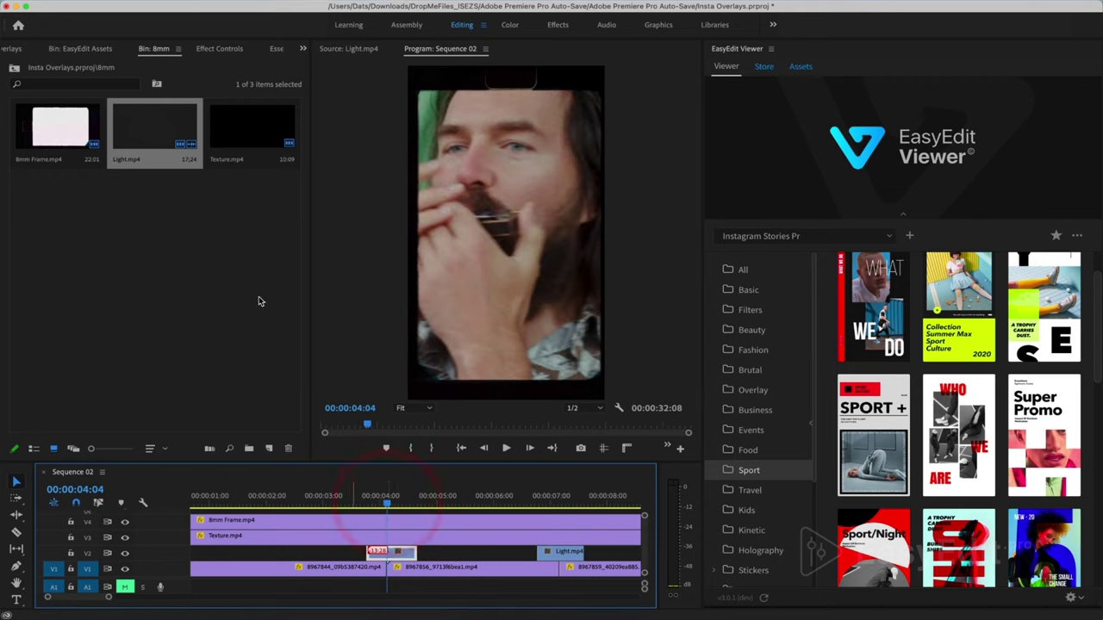
# - Rotate the first Light.mp4 overlay 90° and set its blend mode to Lighten
pyautogui.click(222, 50)
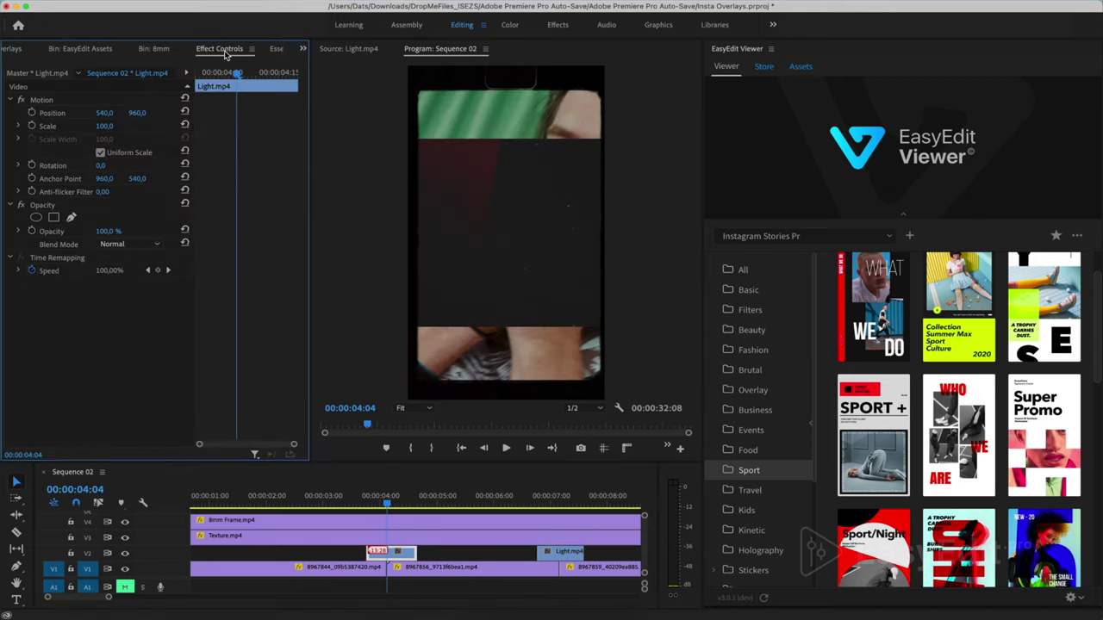
pyautogui.click(104, 165)
pyautogui.write('90')
pyautogui.press('Return')
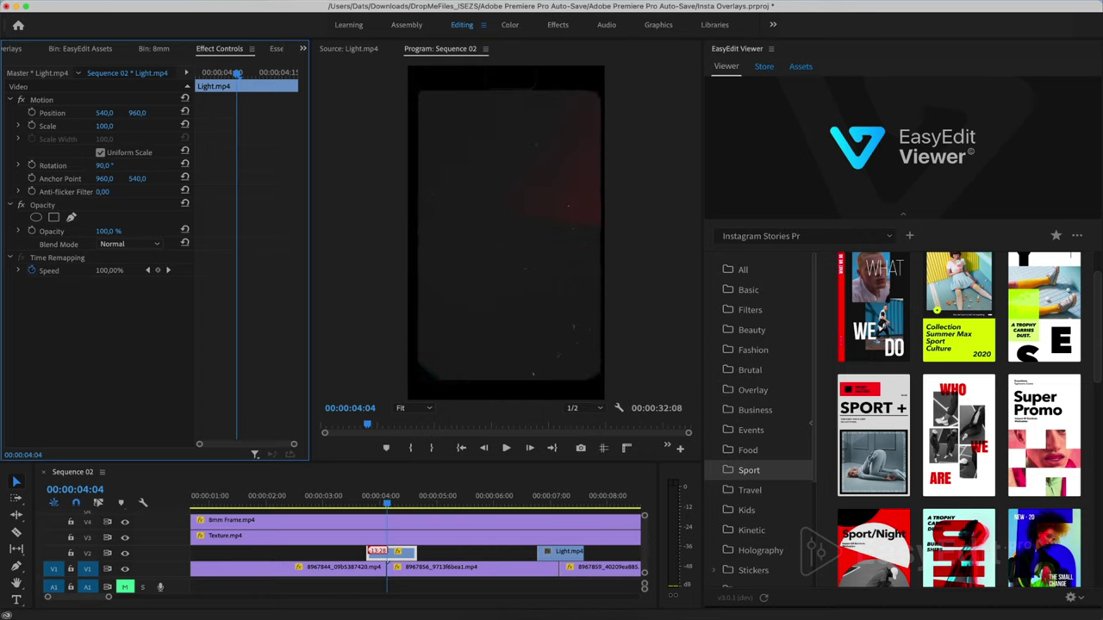
pyautogui.moveTo(104, 126)
pyautogui.mouseDown()
pyautogui.moveTo(73, 126)
pyautogui.moveTo(102, 126)
pyautogui.mouseUp()
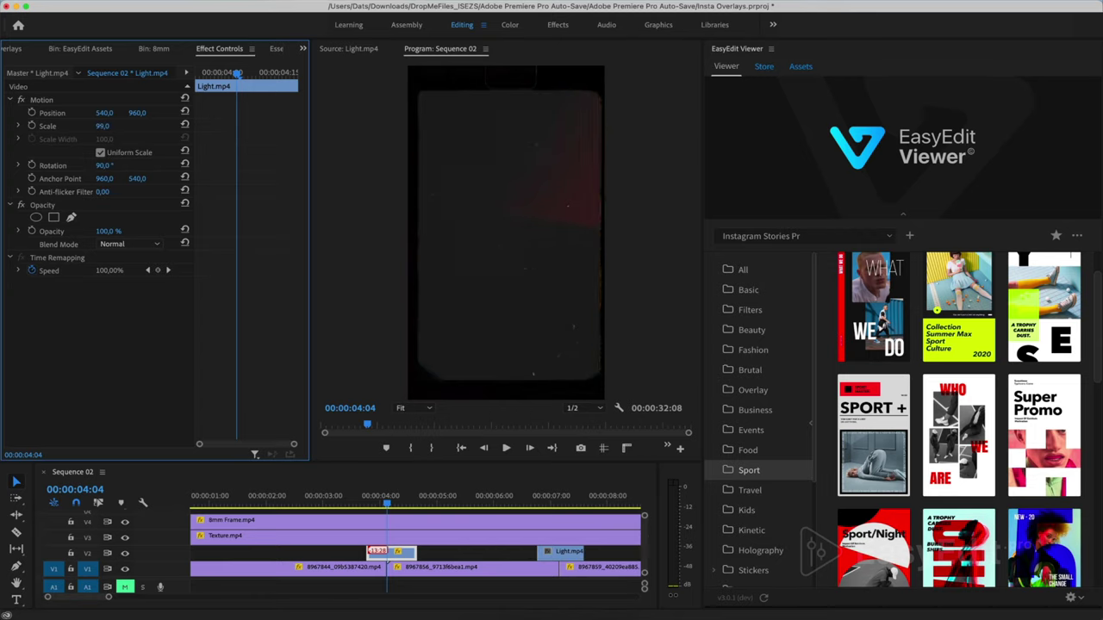
pyautogui.click(148, 245)
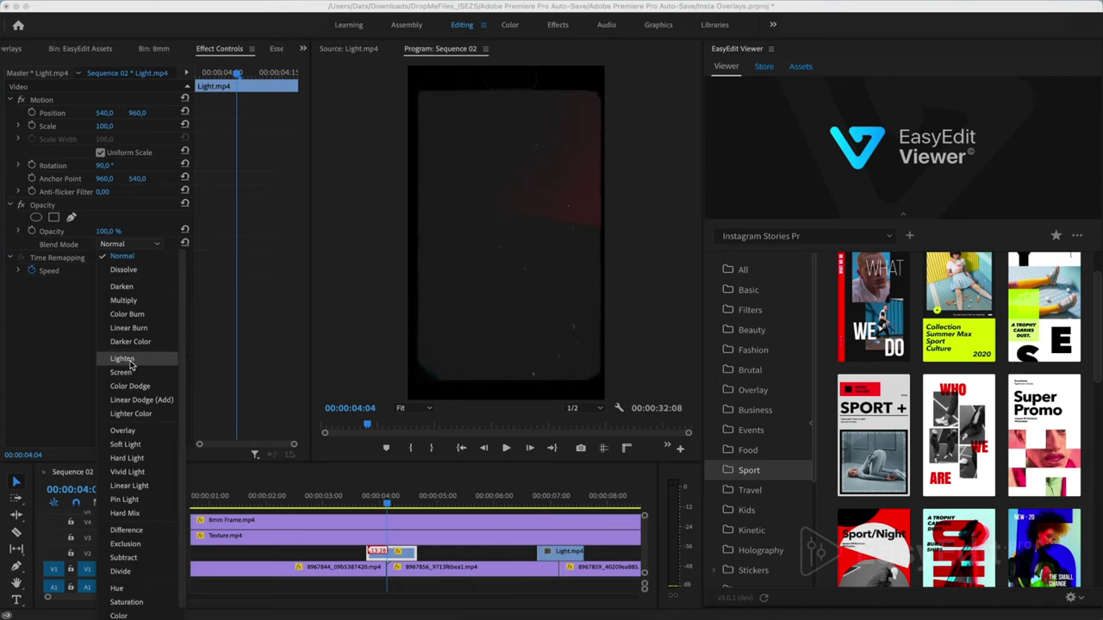
pyautogui.click(146, 365)
# - Replay the first light-leak transition from before 00:00:03:18 to check it
pyautogui.click(360, 500)
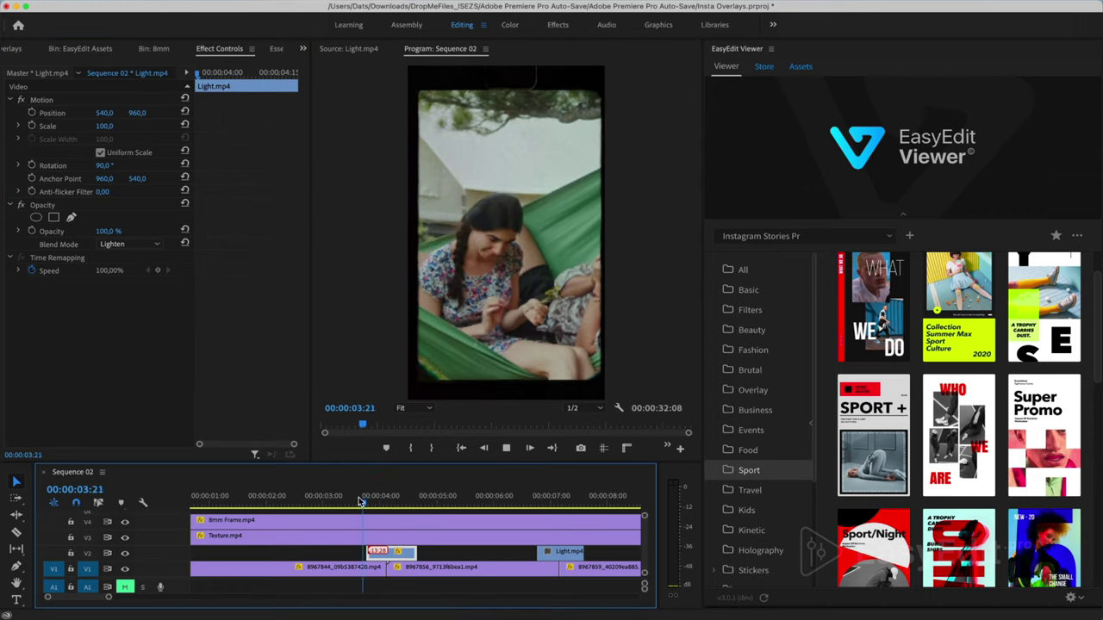
pyautogui.press('space')
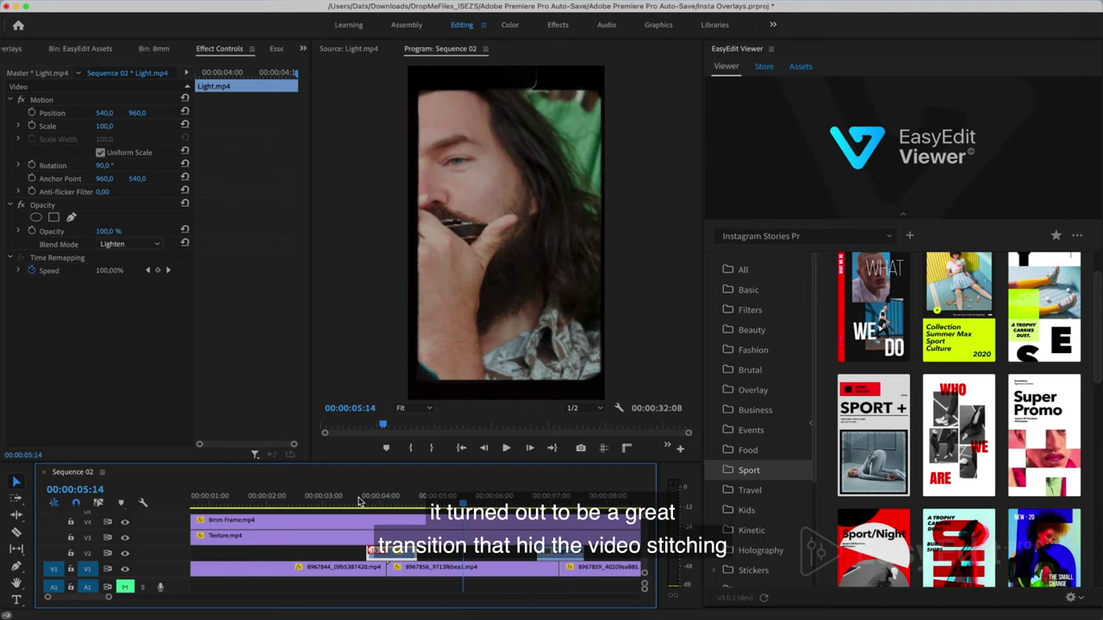
pyautogui.click(333, 505)
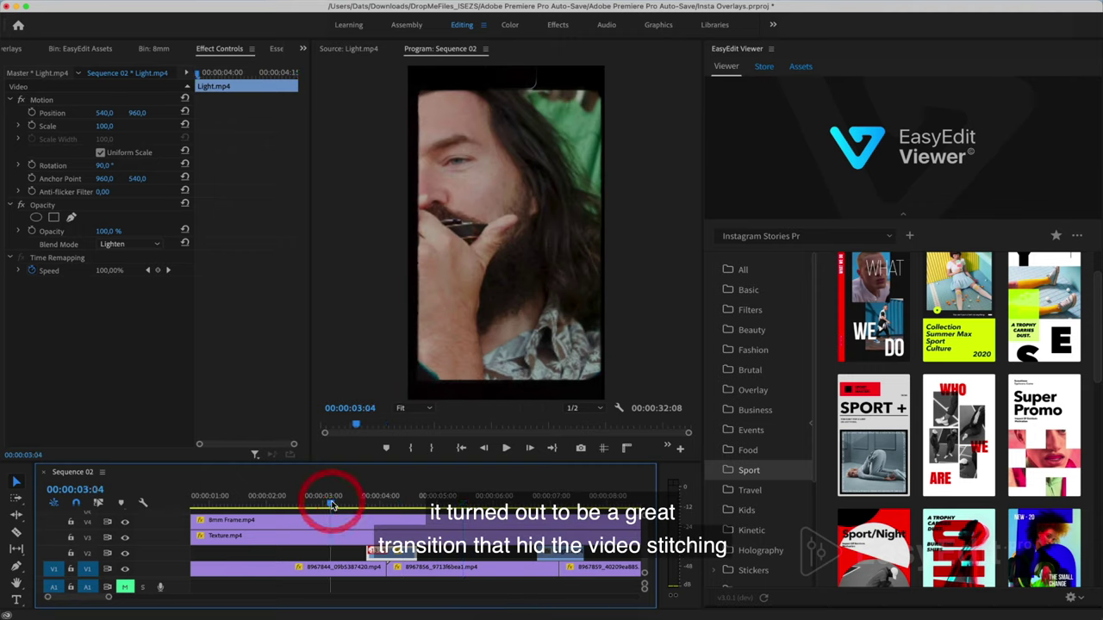
pyautogui.press('space')
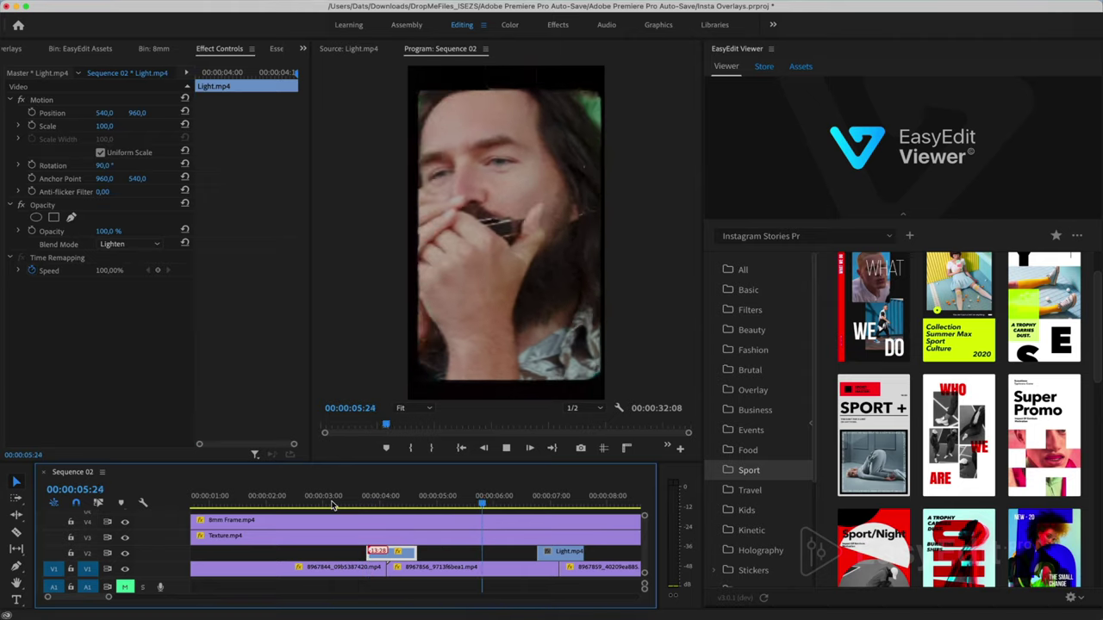
pyautogui.press('space')
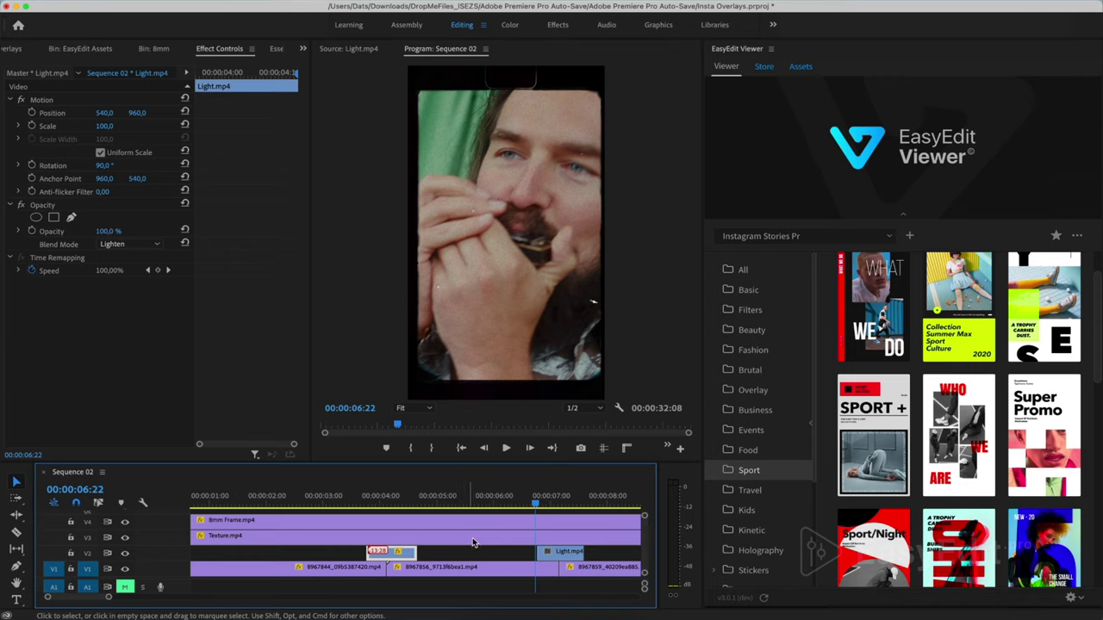
# - At 00:00:07:03, set the second Light.mp4 overlay to Lighten blend, 90° rotation and scale 104
pyautogui.click(594, 504)
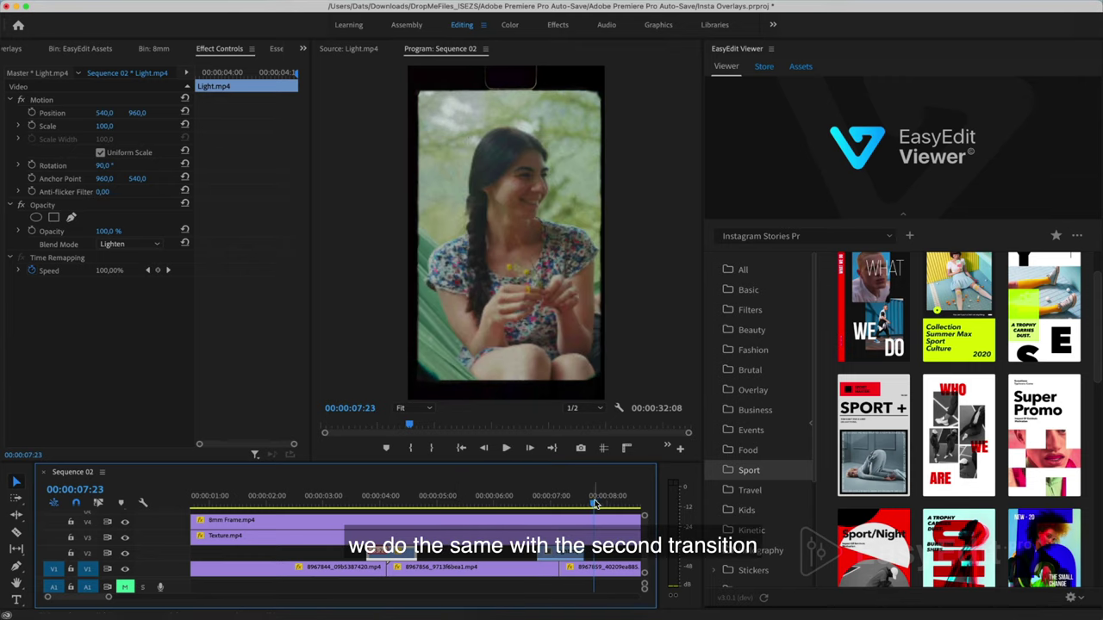
pyautogui.click(555, 504)
pyautogui.click(565, 552)
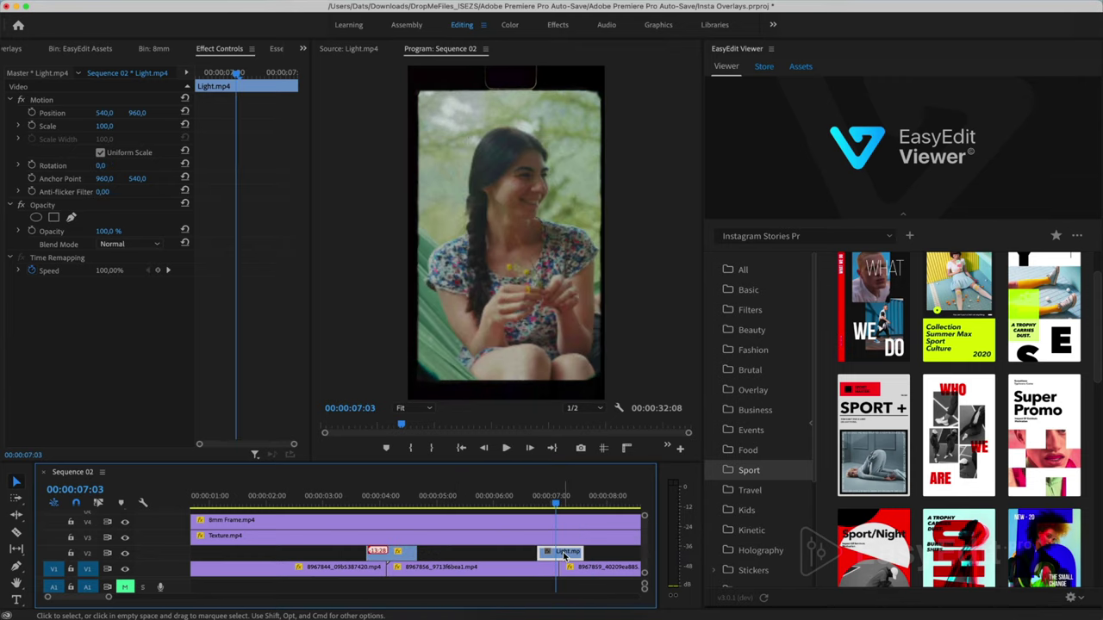
pyautogui.click(155, 247)
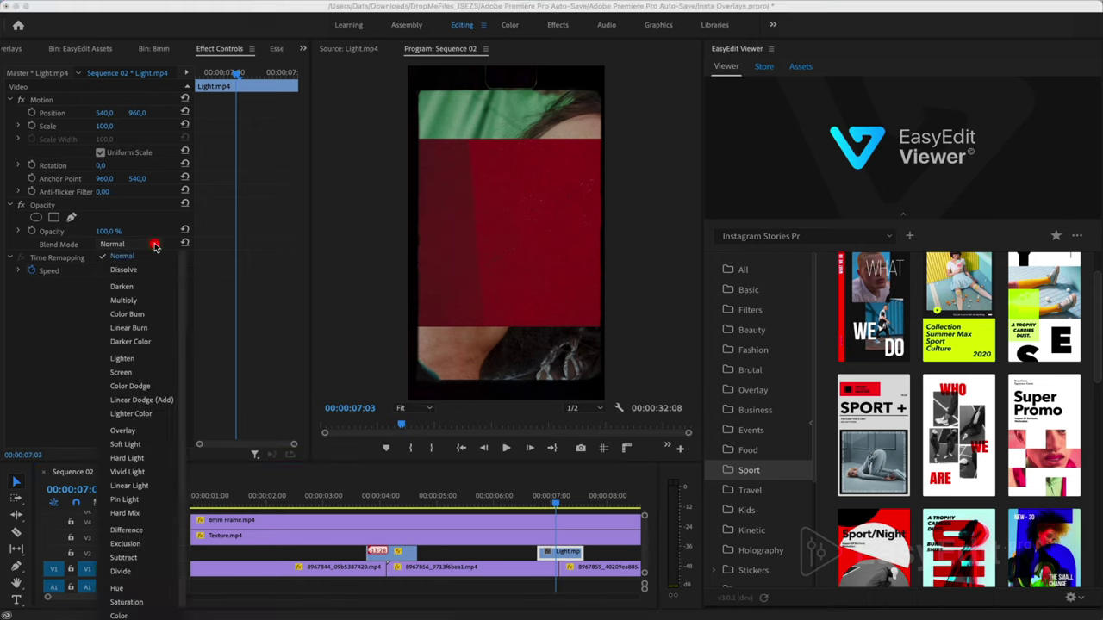
pyautogui.click(140, 360)
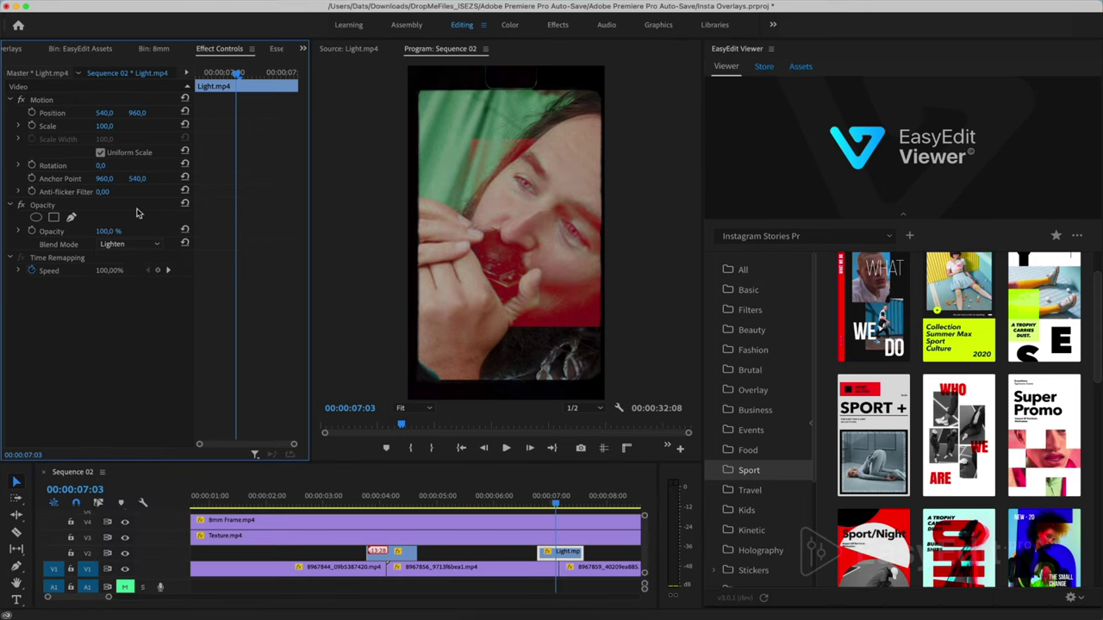
pyautogui.click(101, 166)
pyautogui.write('90')
pyautogui.press('Return')
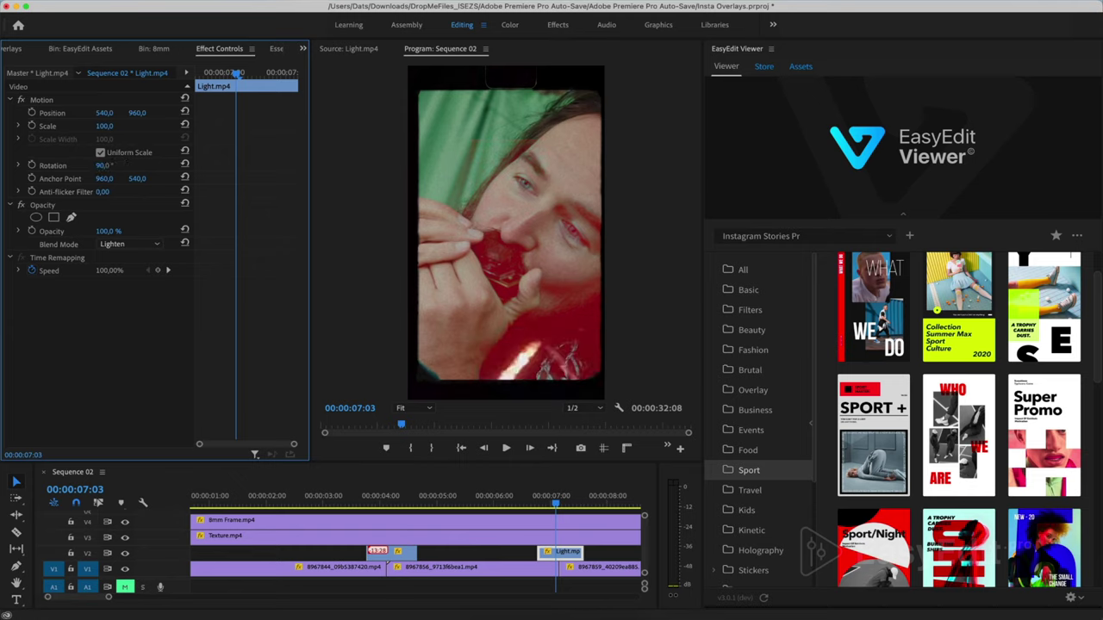
pyautogui.moveTo(104, 126); pyautogui.dragTo(113, 126)
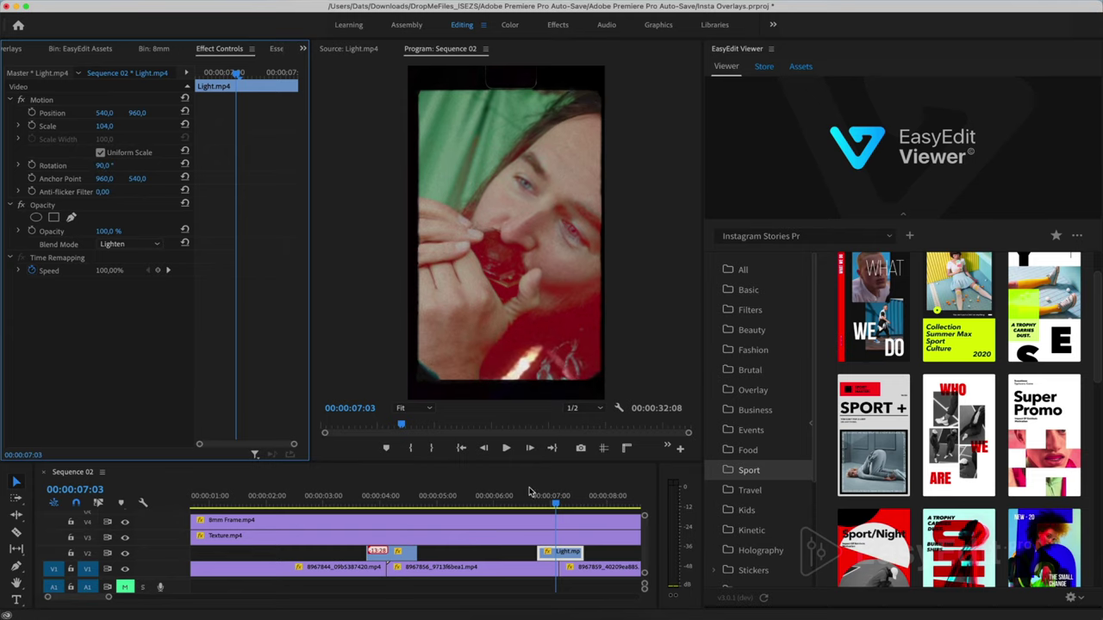
# - Zoom the timeline out and preview the second light-leak transition from 00:00:06:16
pyautogui.press('-')
pyautogui.click(374, 501)
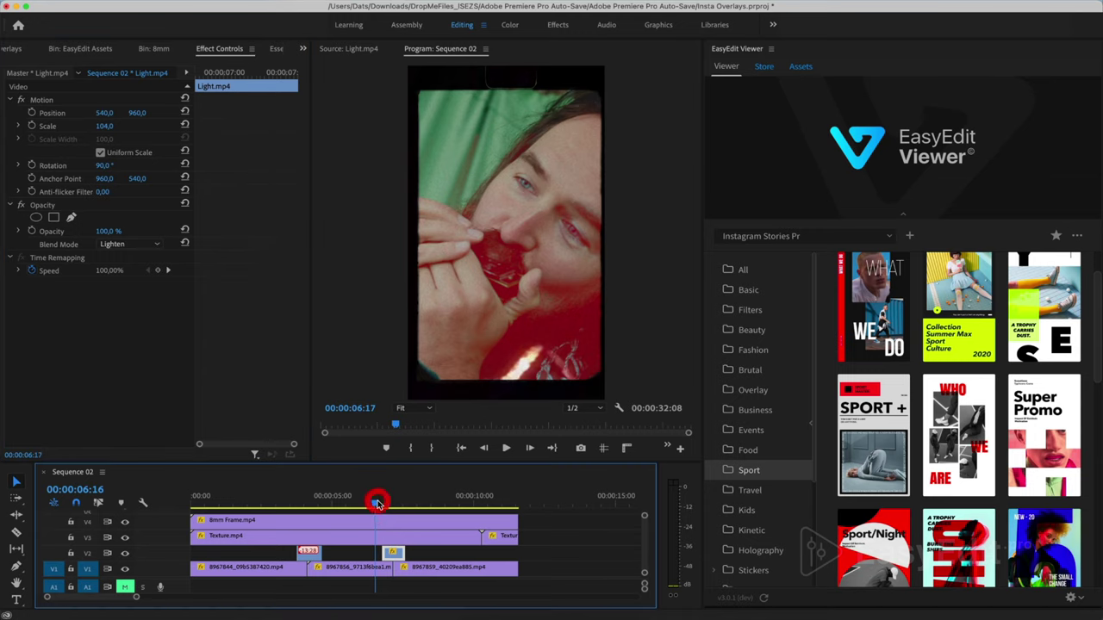
pyautogui.press('space')
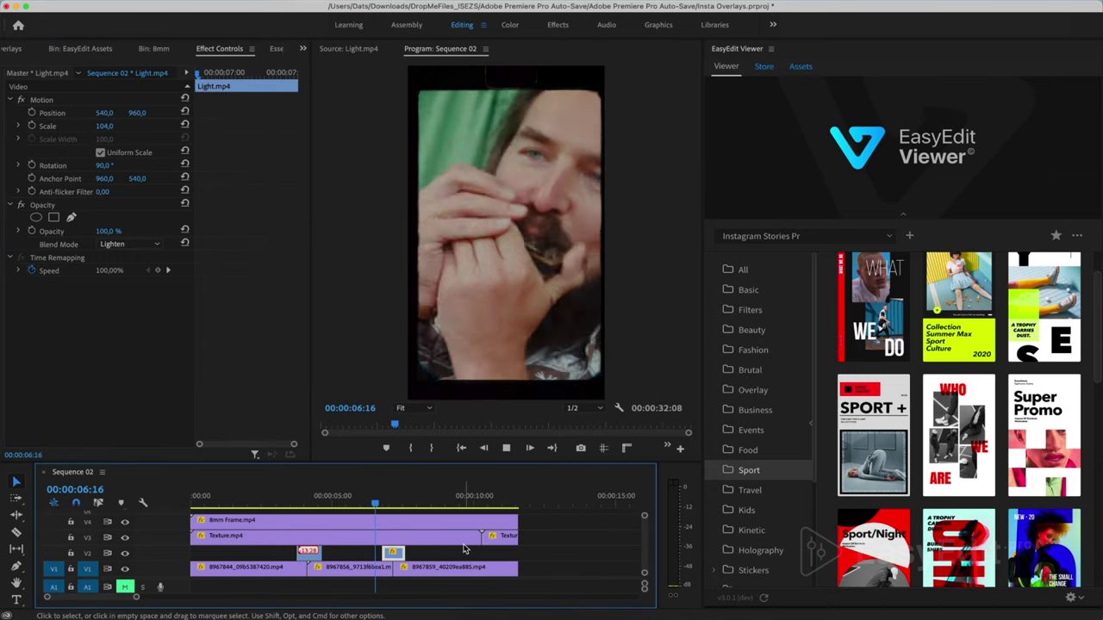
pyautogui.press('space')
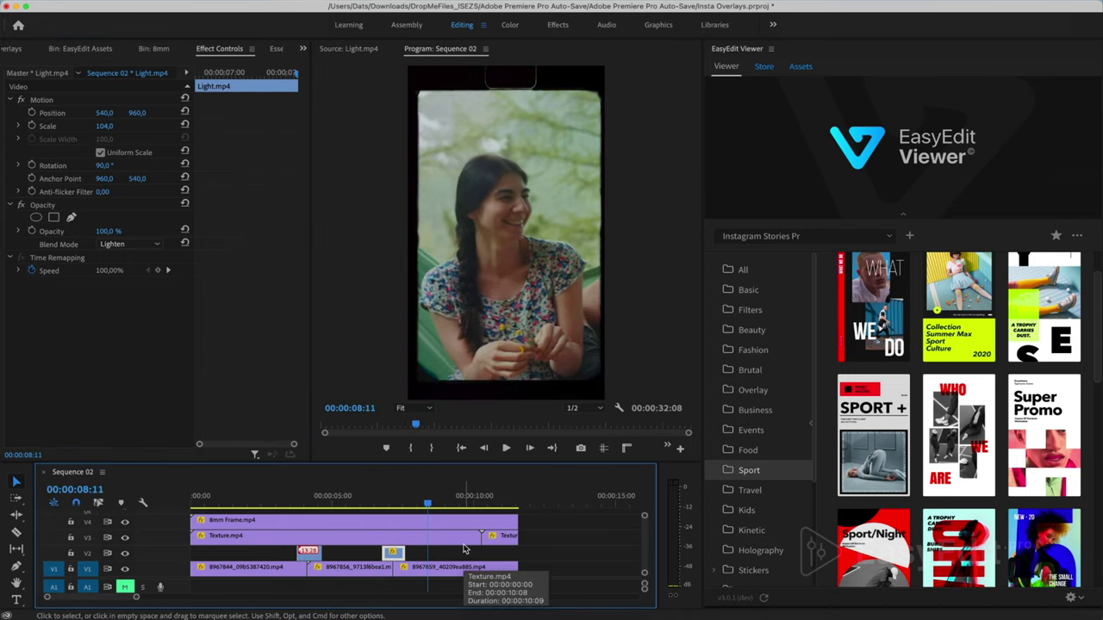
pyautogui.press('-')
pyautogui.press('-')
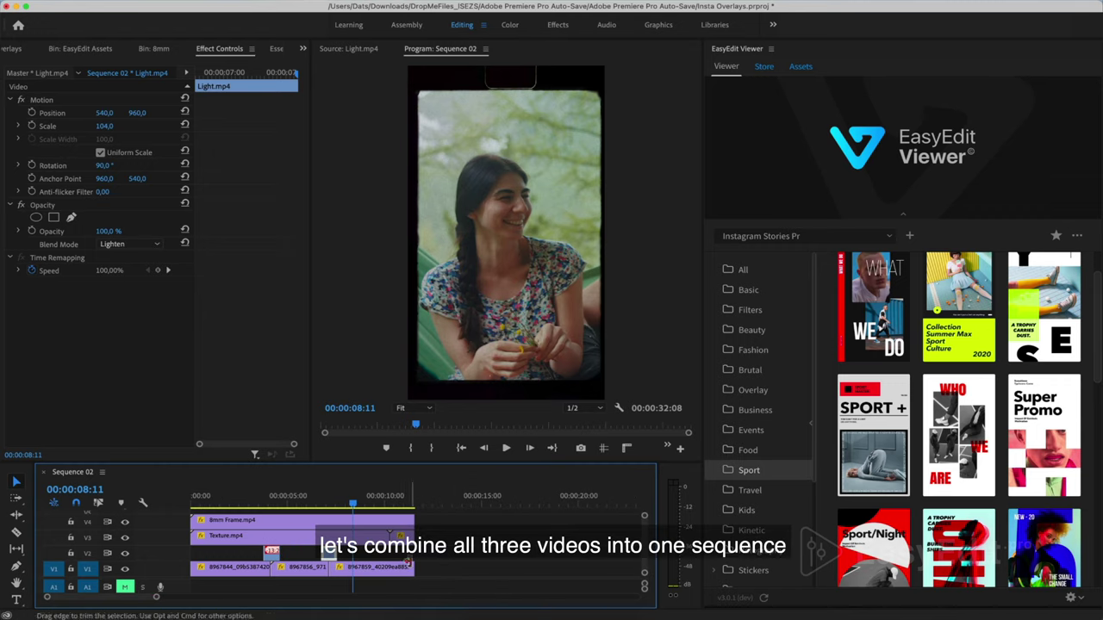
# - Nest the three V1 story clips into Nested Sequence 03 and select the nested clip
pyautogui.moveTo(425, 566); pyautogui.dragTo(194, 577)
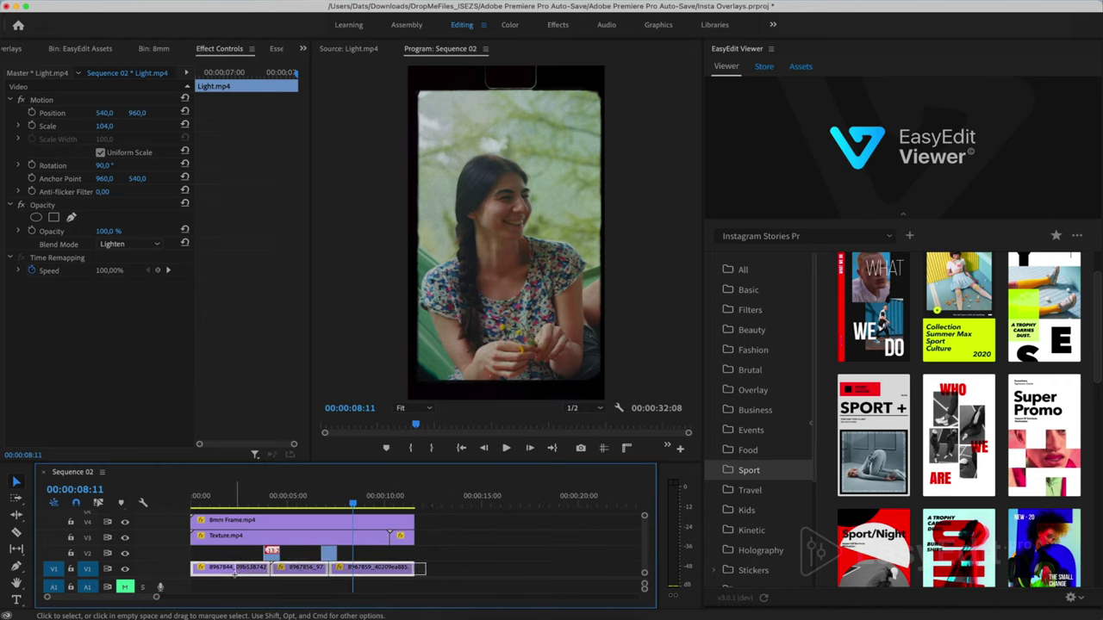
pyautogui.rightClick(314, 575)
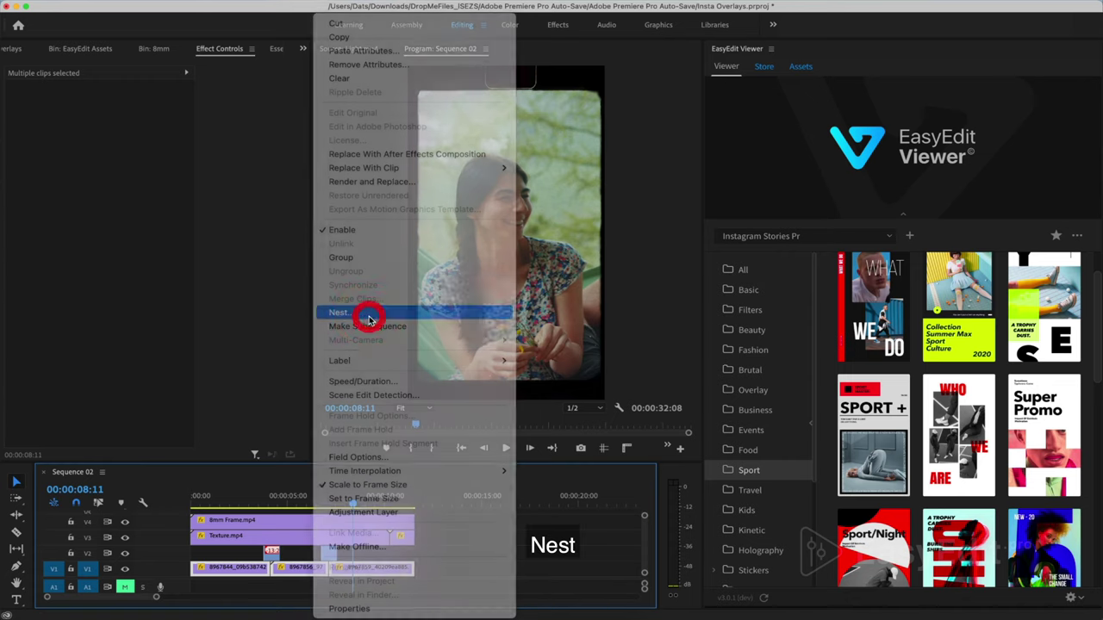
pyautogui.click(369, 318)
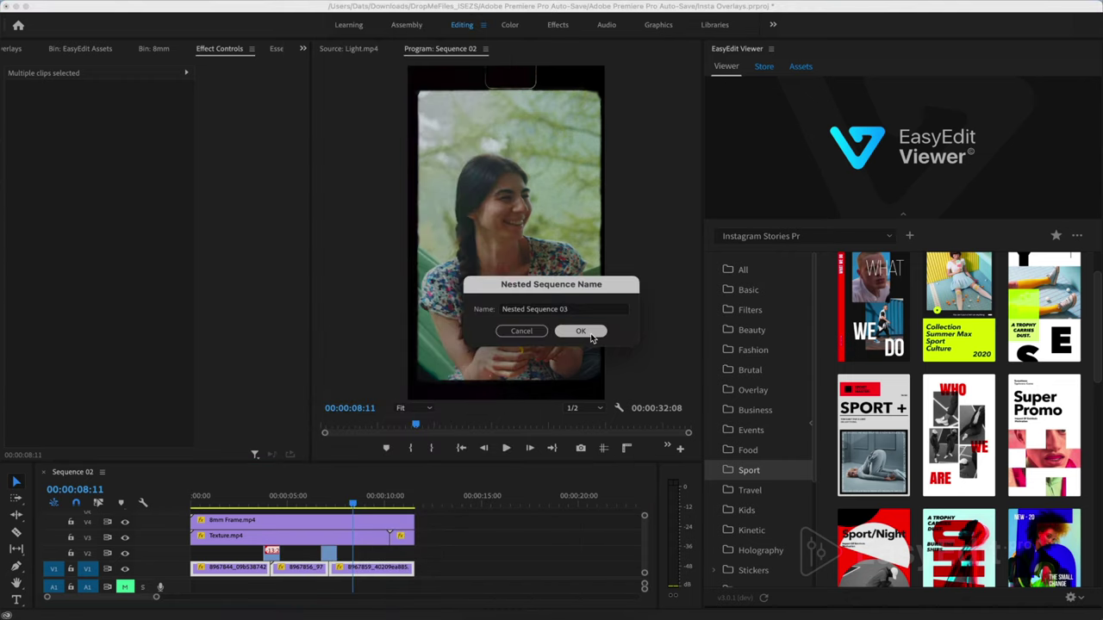
pyautogui.click(581, 331)
pyautogui.click(227, 501)
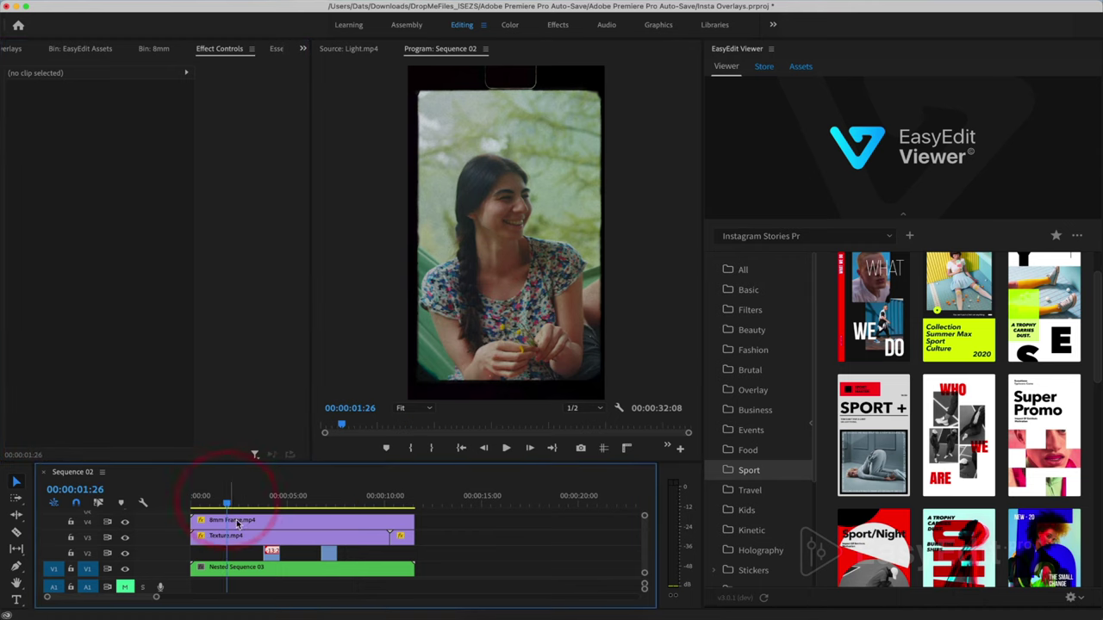
pyautogui.click(241, 572)
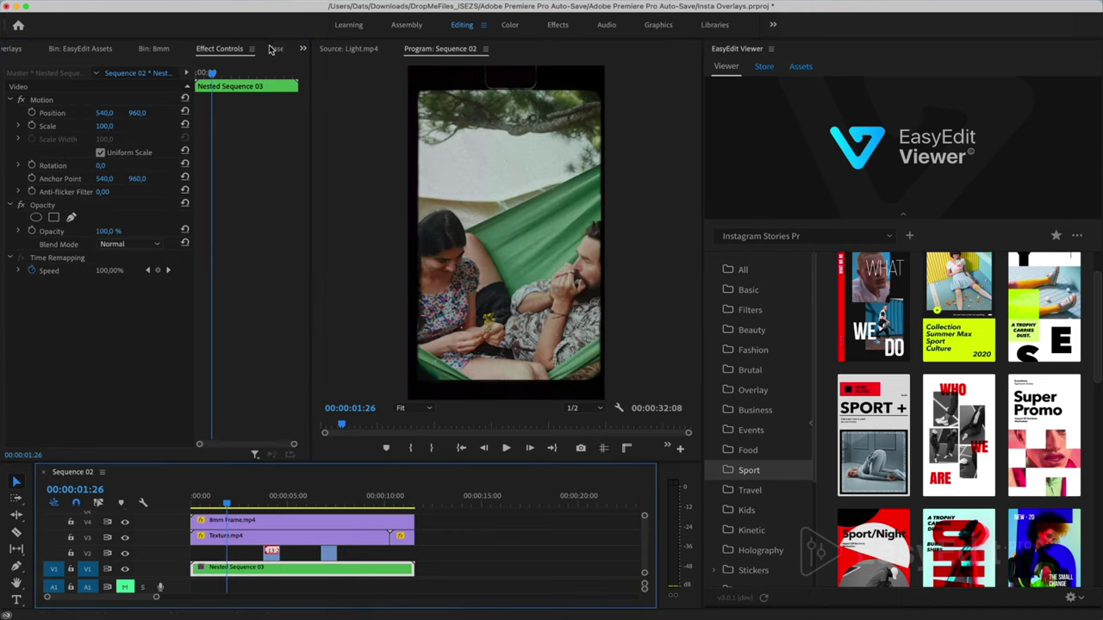
# - Bring up the Effects panel from the hidden-panels list and search for 'nois'
pyautogui.click(304, 50)
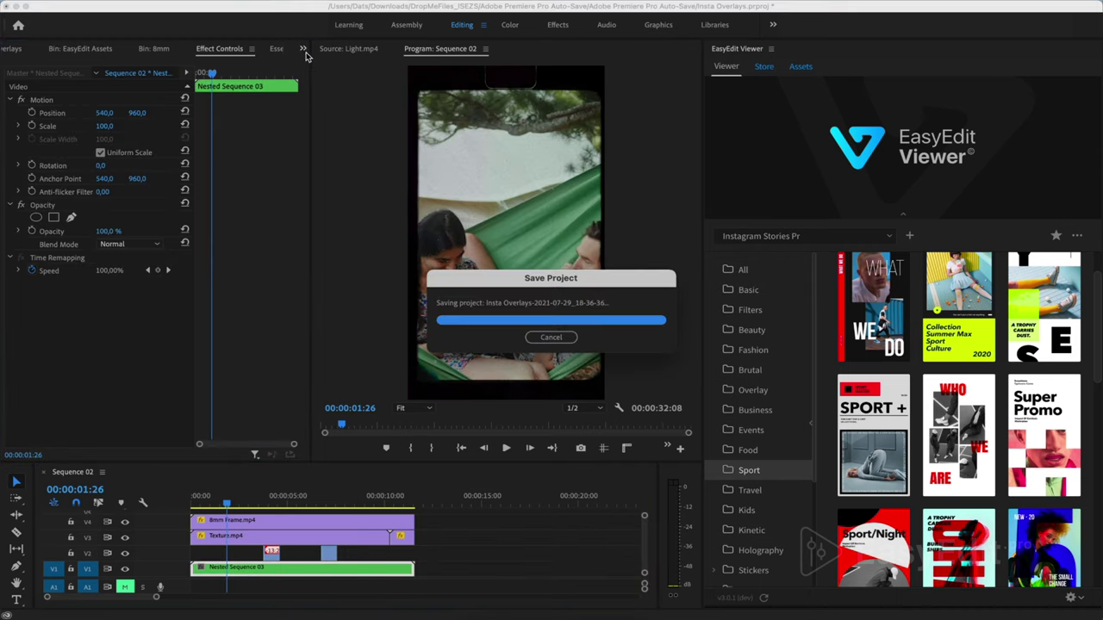
pyautogui.click(303, 49)
pyautogui.click(327, 134)
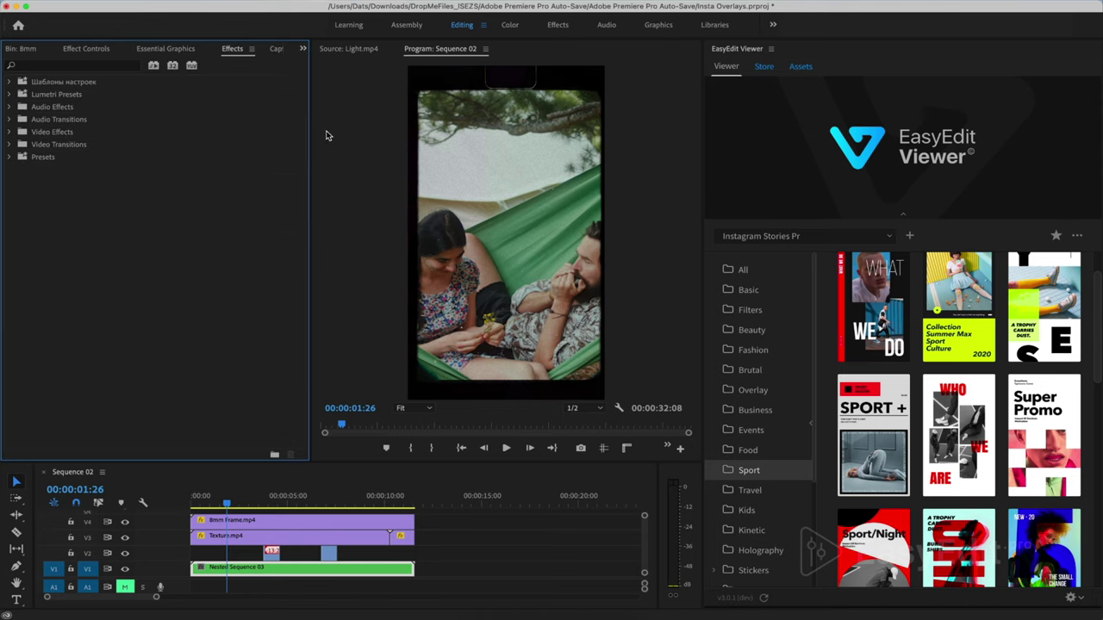
pyautogui.click(92, 67)
pyautogui.write('noi')
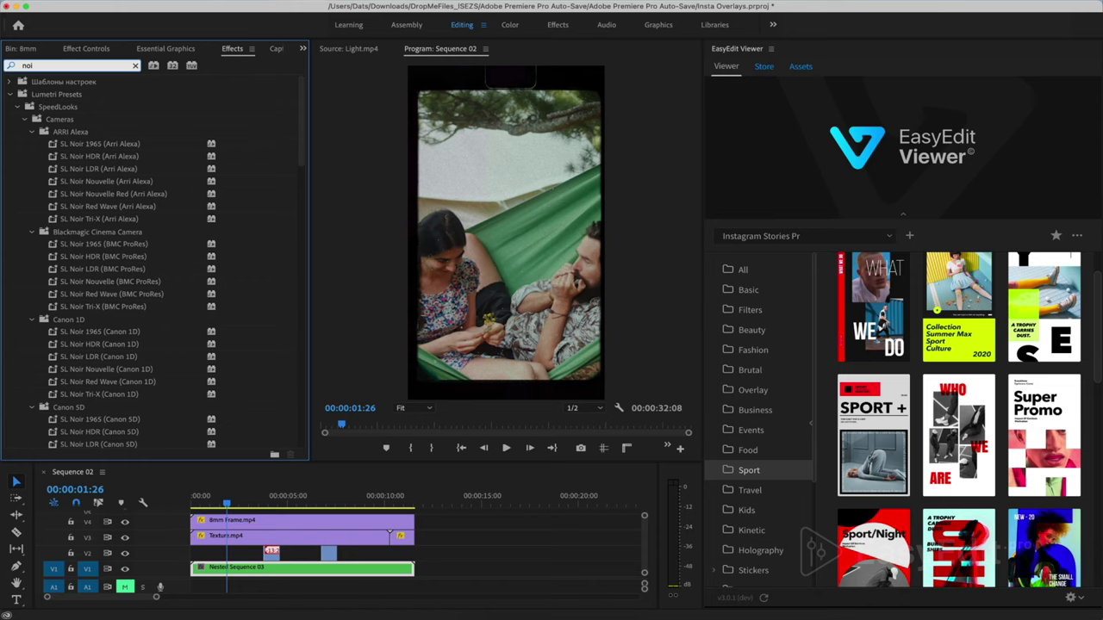
pyautogui.write('s')
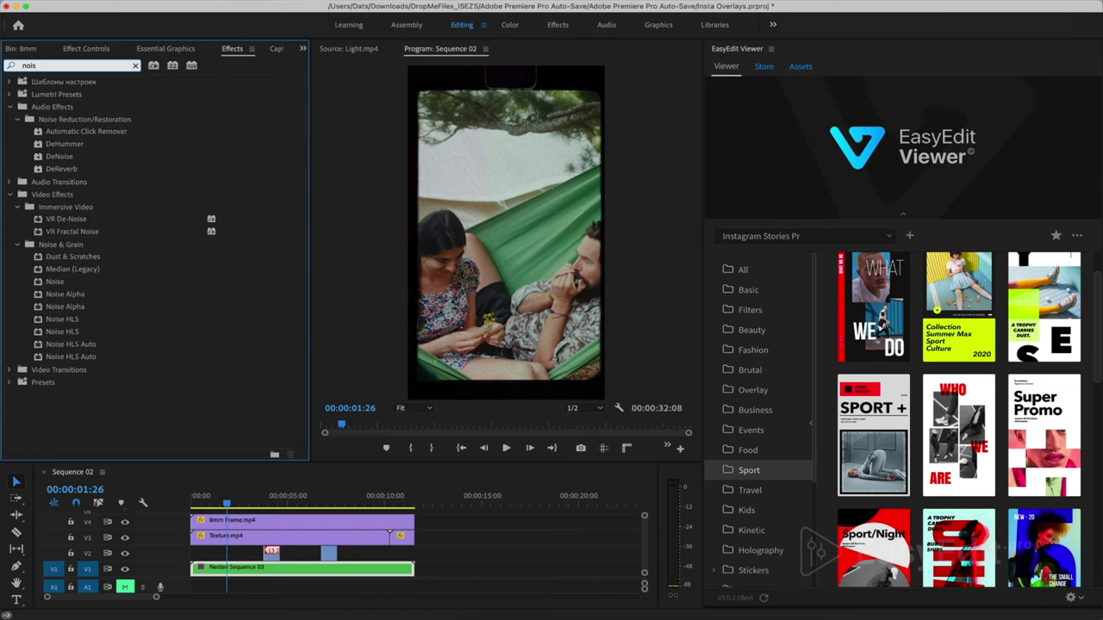
# - Apply the Noise effect to Nested Sequence 03 with Amount of Noise at 20%
pyautogui.click(50, 287)
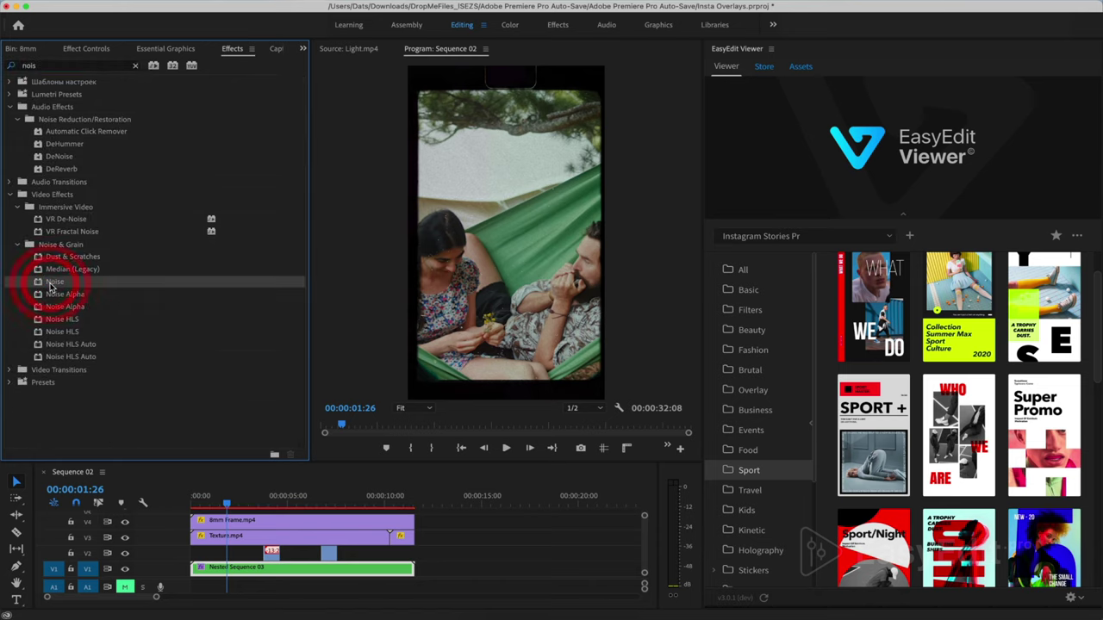
pyautogui.click(86, 48)
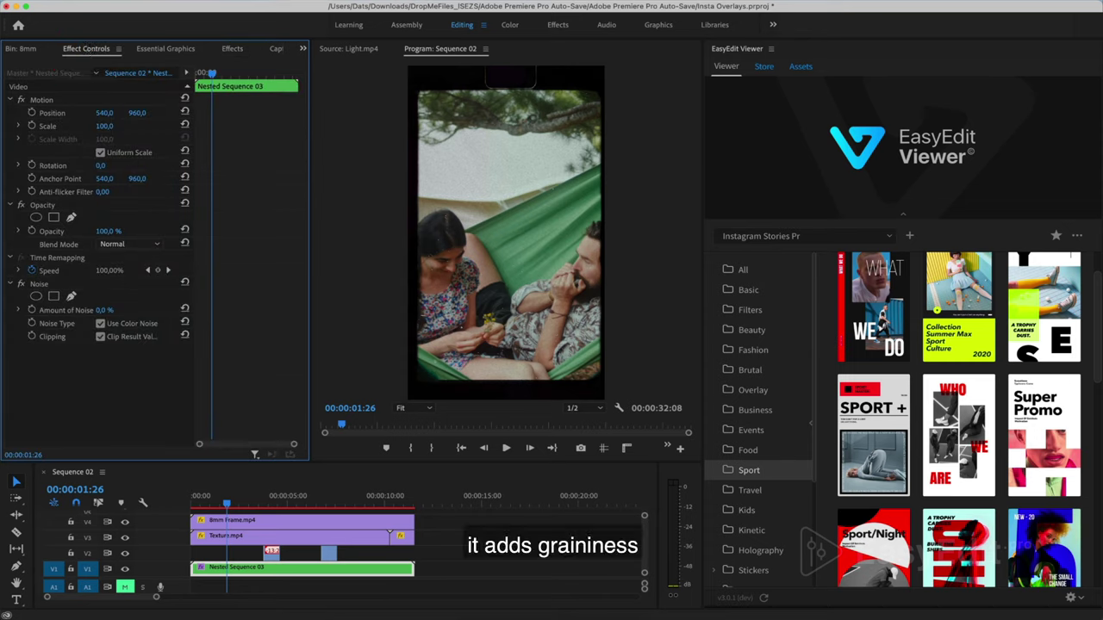
pyautogui.moveTo(104, 309)
pyautogui.mouseDown()
pyautogui.moveTo(190, 309)
pyautogui.moveTo(112, 310)
pyautogui.mouseUp()
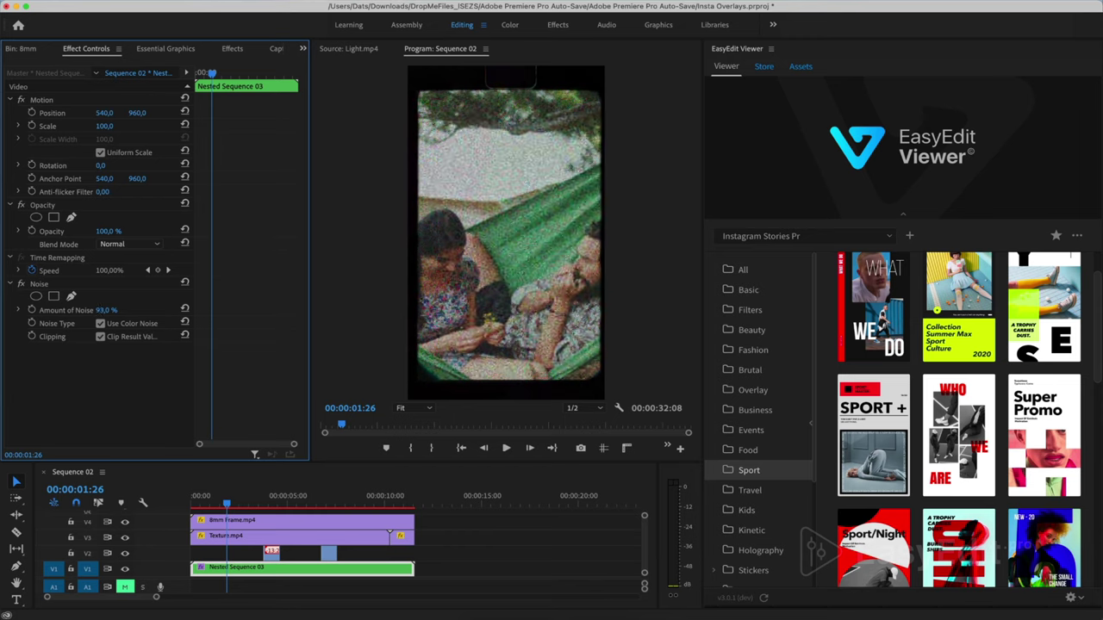
pyautogui.click(110, 309)
pyautogui.write('20')
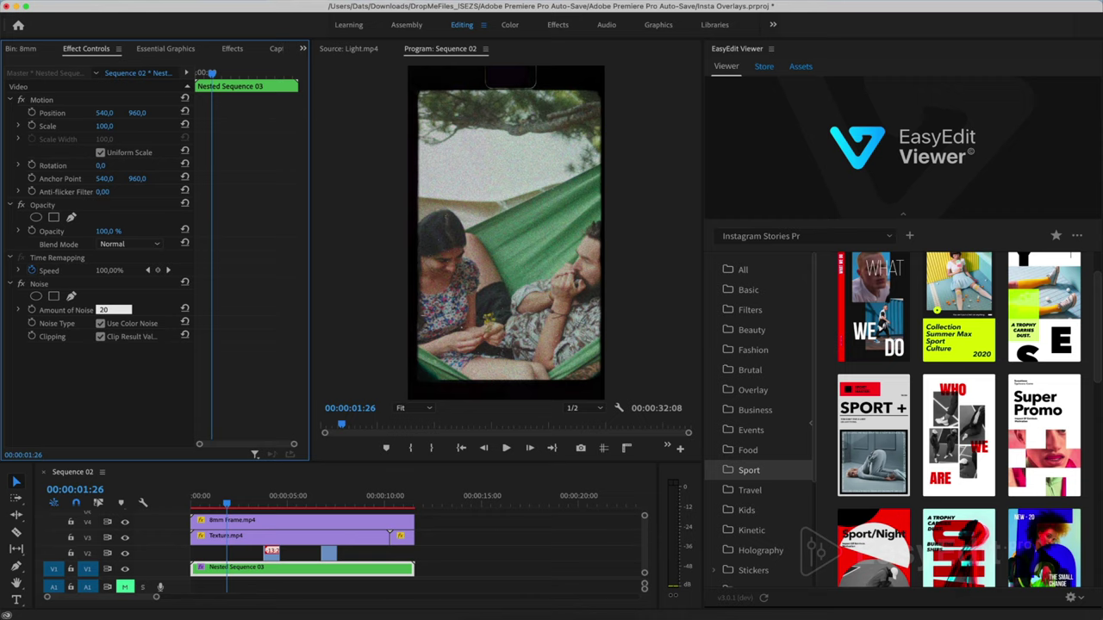
pyautogui.press('Return')
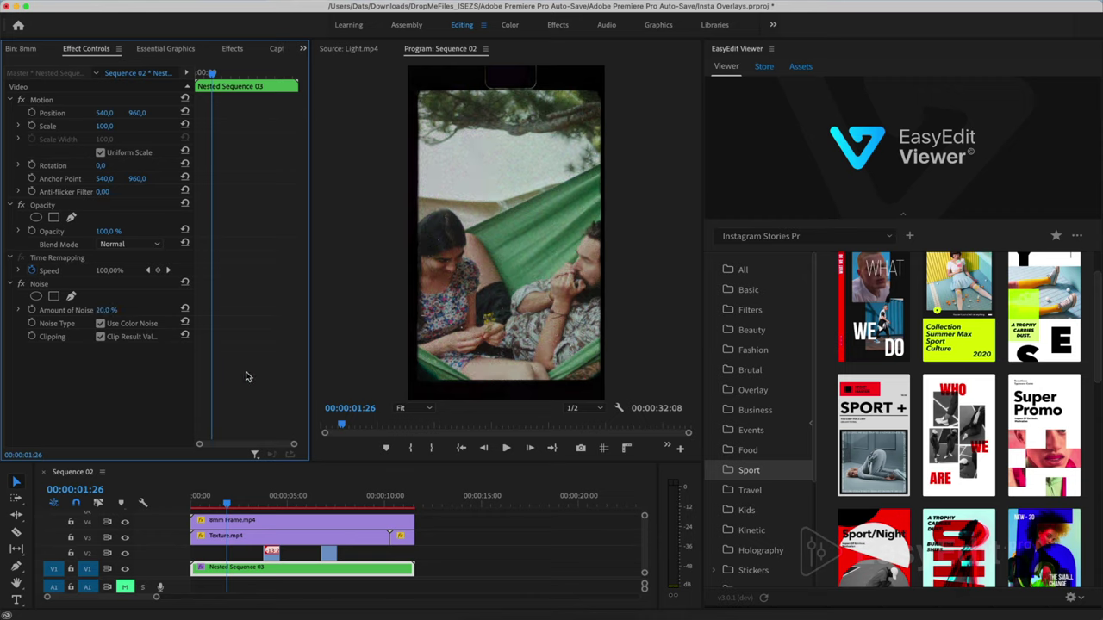
# - Compare the grain on and off at 00:00:05:10 with the monitor at 100%, then fit the frame
pyautogui.click(296, 505)
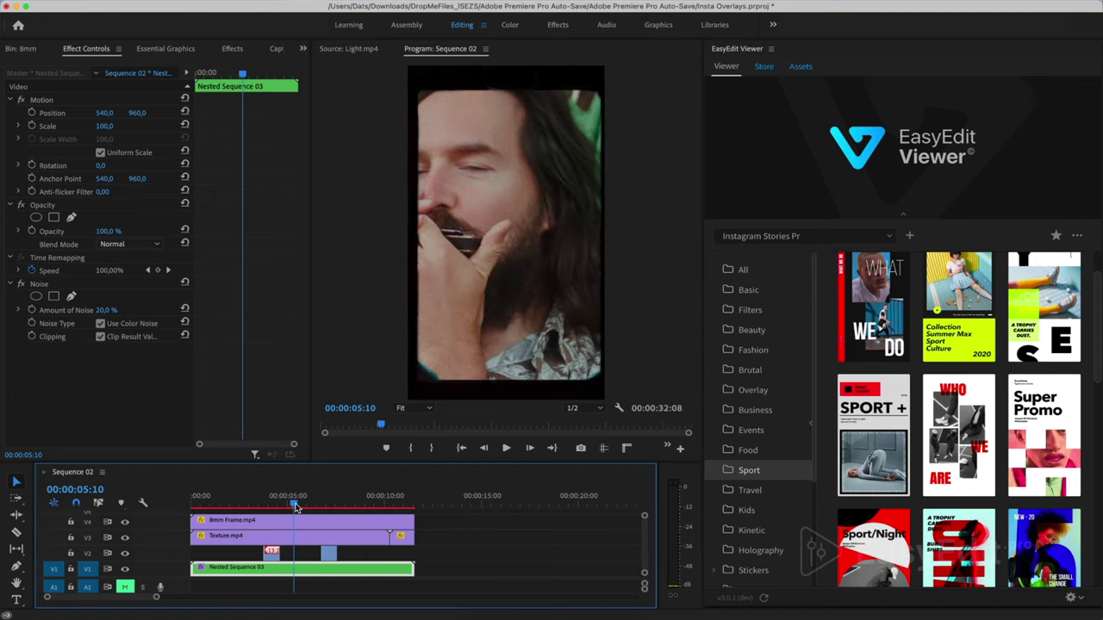
pyautogui.click(20, 285)
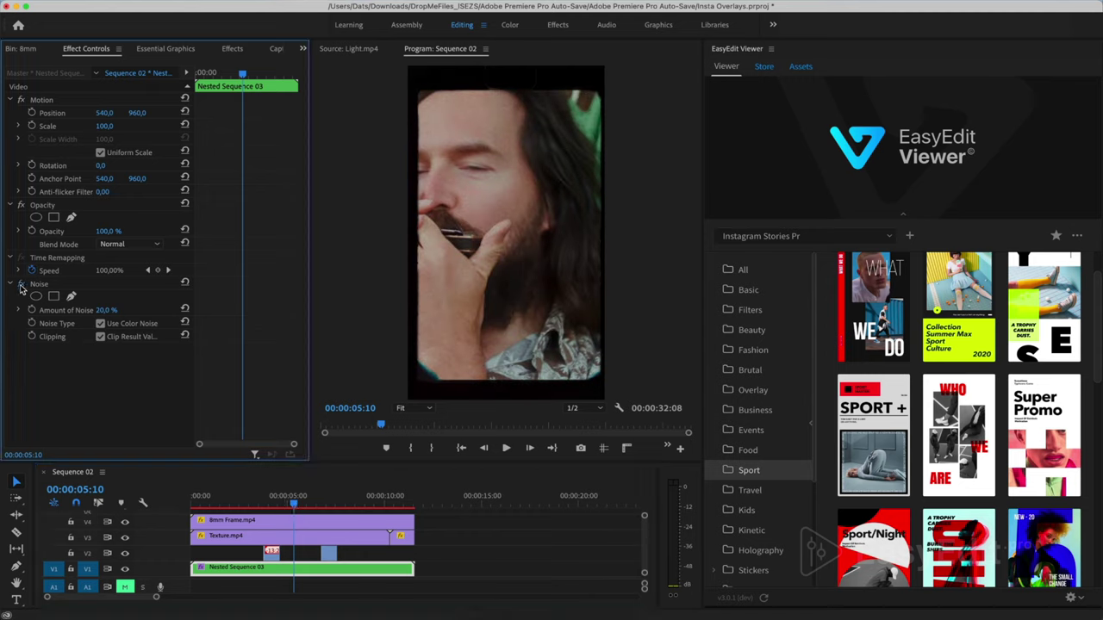
pyautogui.click(21, 286)
pyautogui.click(418, 408)
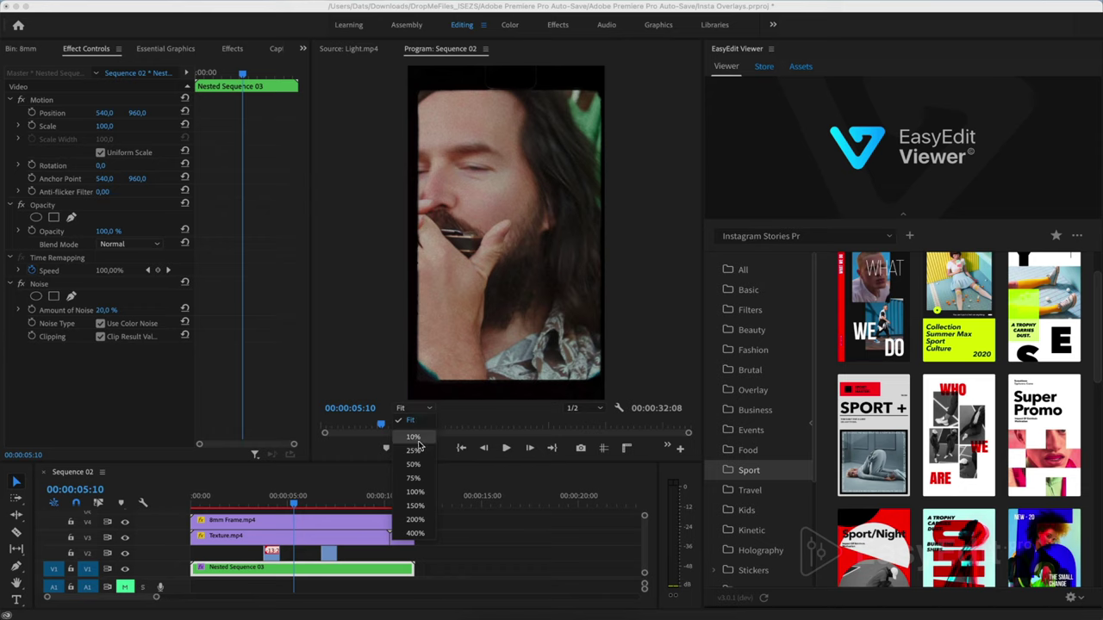
pyautogui.click(422, 495)
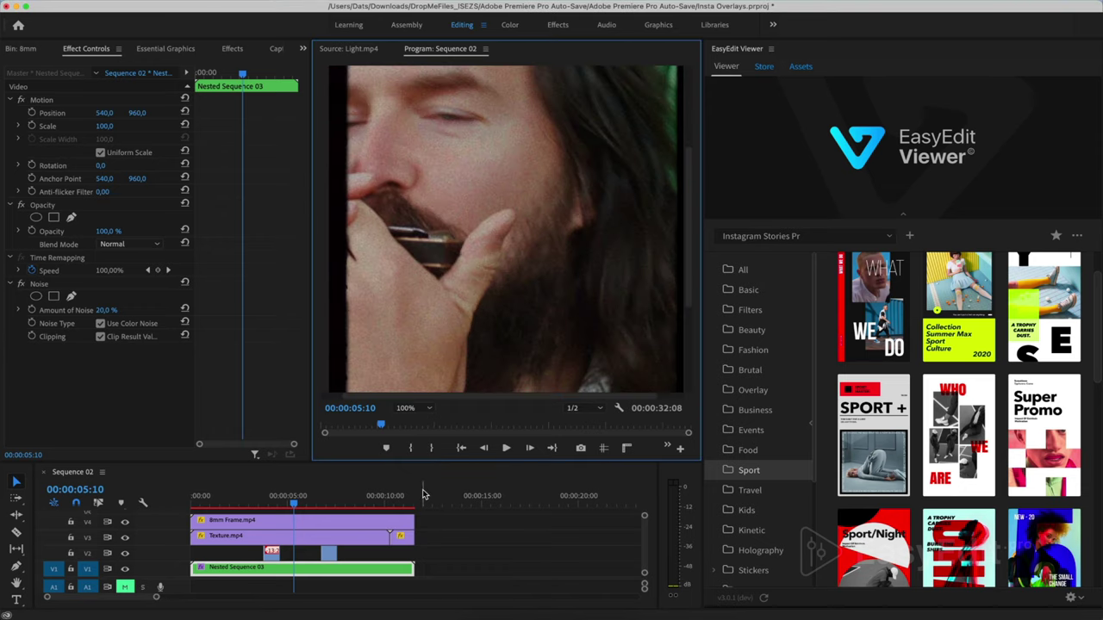
pyautogui.click(20, 285)
pyautogui.click(20, 285)
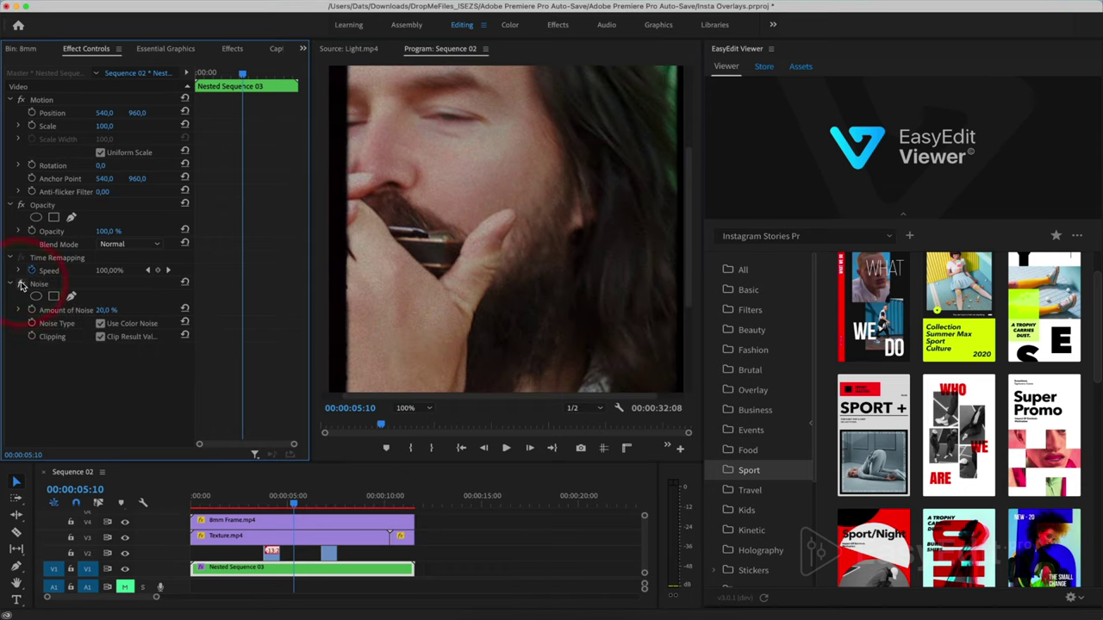
pyautogui.click(412, 410)
pyautogui.click(414, 421)
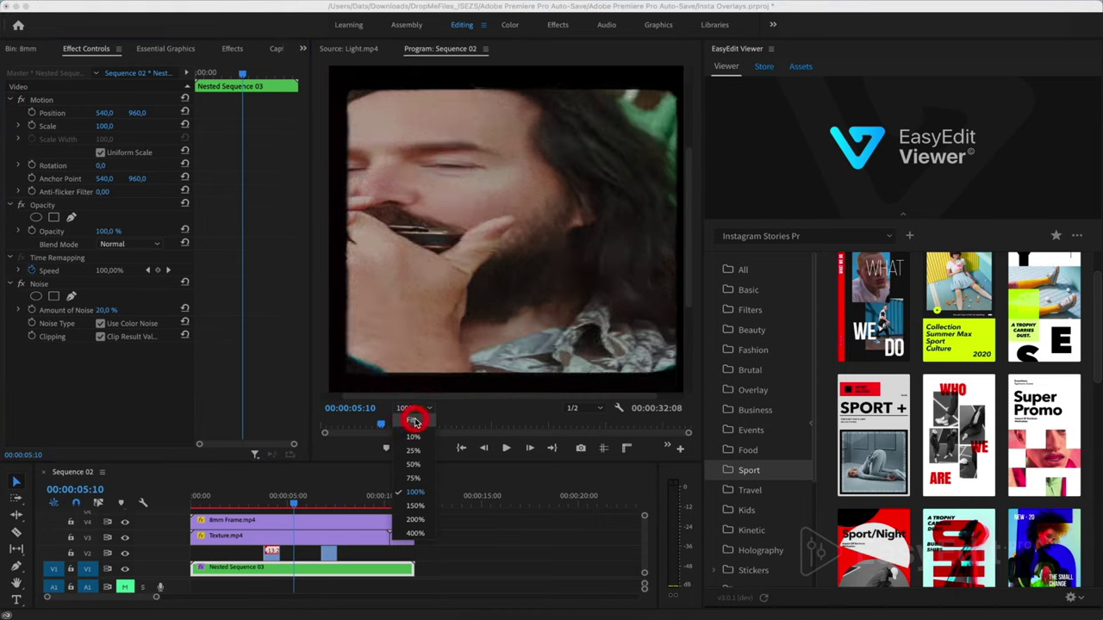
pyautogui.click(231, 48)
# - Apply Gaussian Blur to Nested Sequence 03 with an initial Blurriness of 5
pyautogui.click(97, 67)
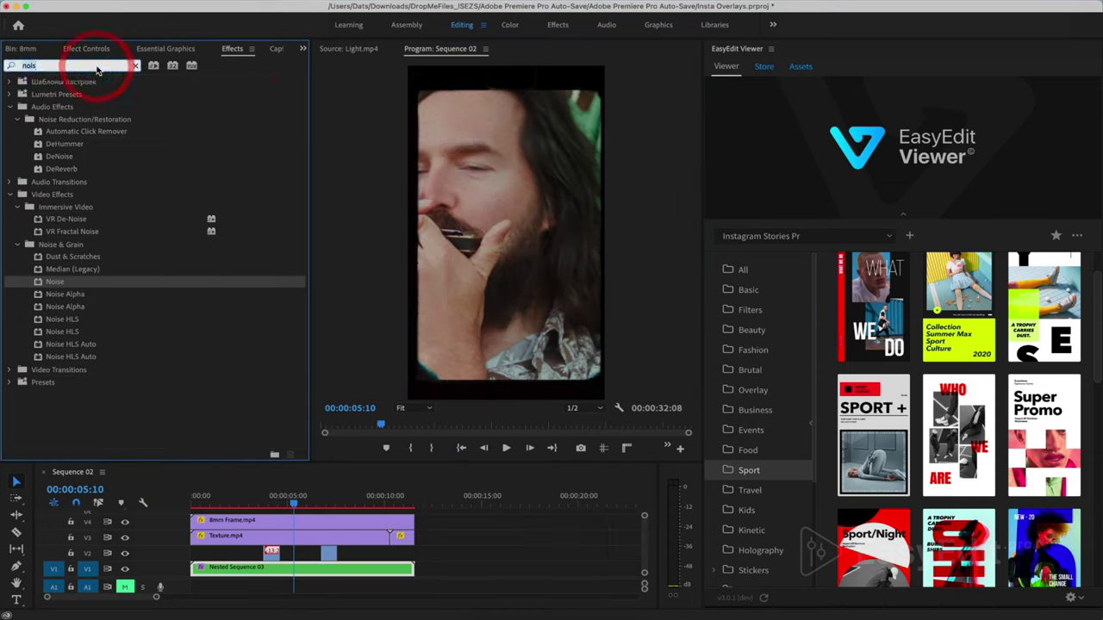
pyautogui.write('gaus')
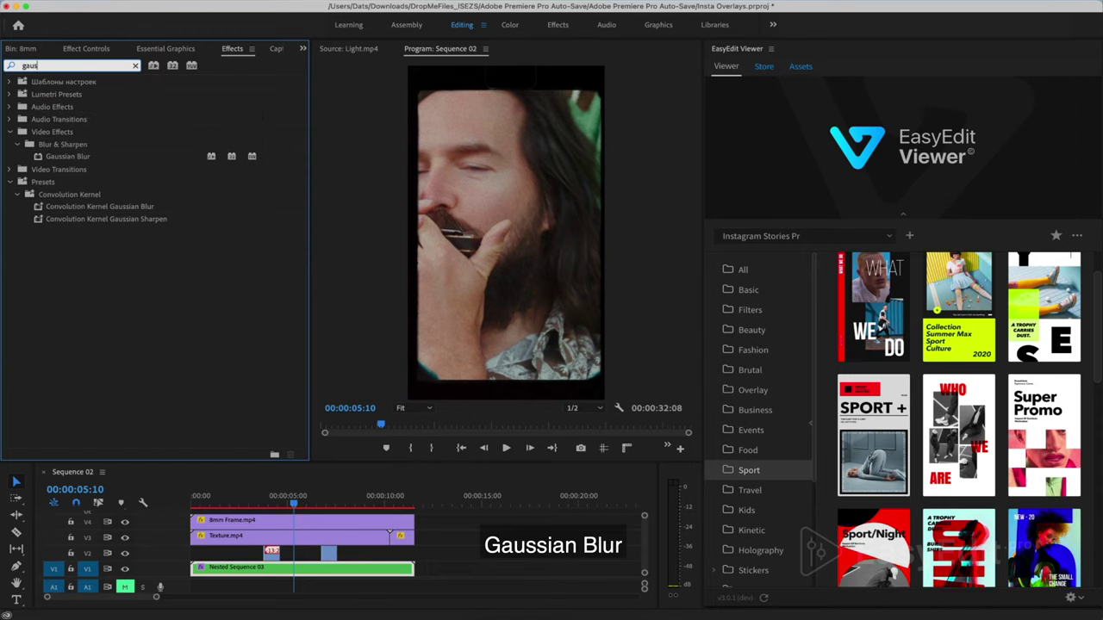
pyautogui.click(72, 158)
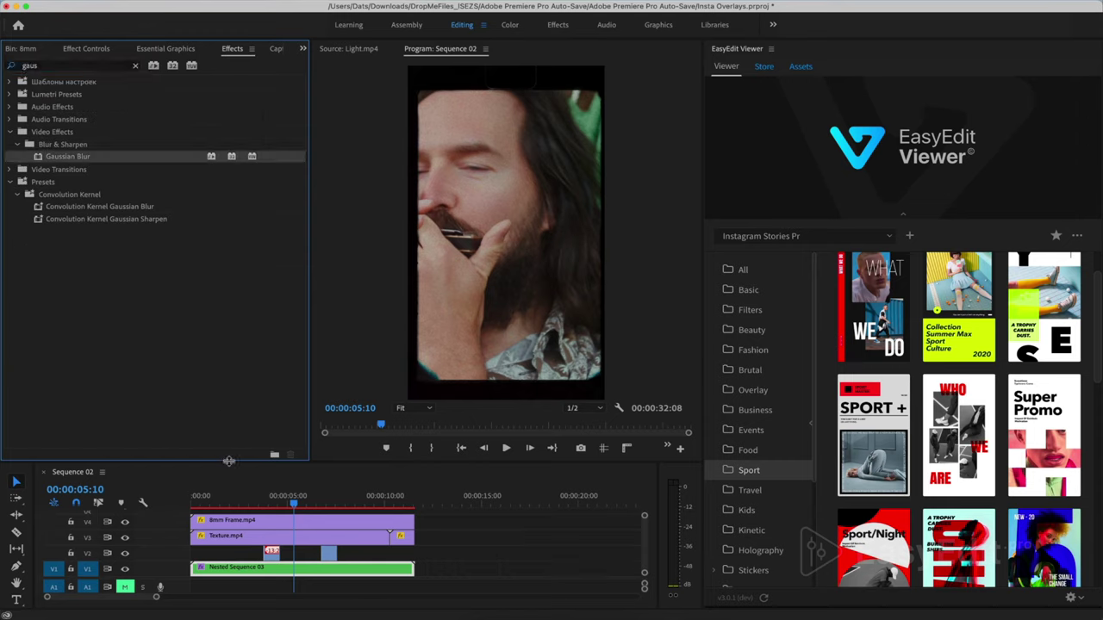
pyautogui.click(160, 50)
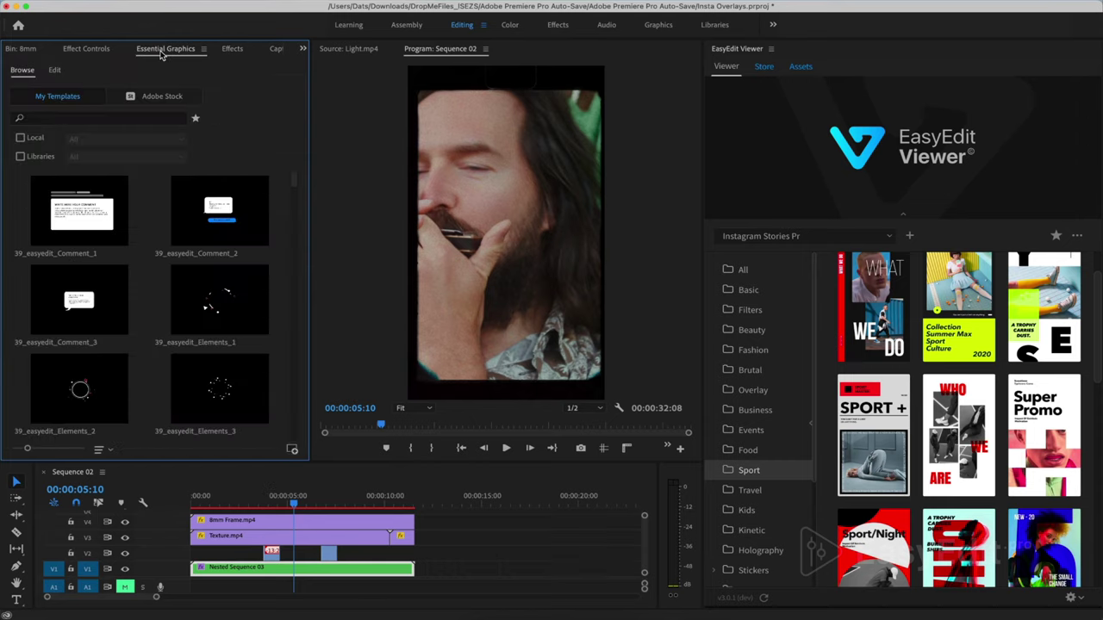
pyautogui.click(91, 49)
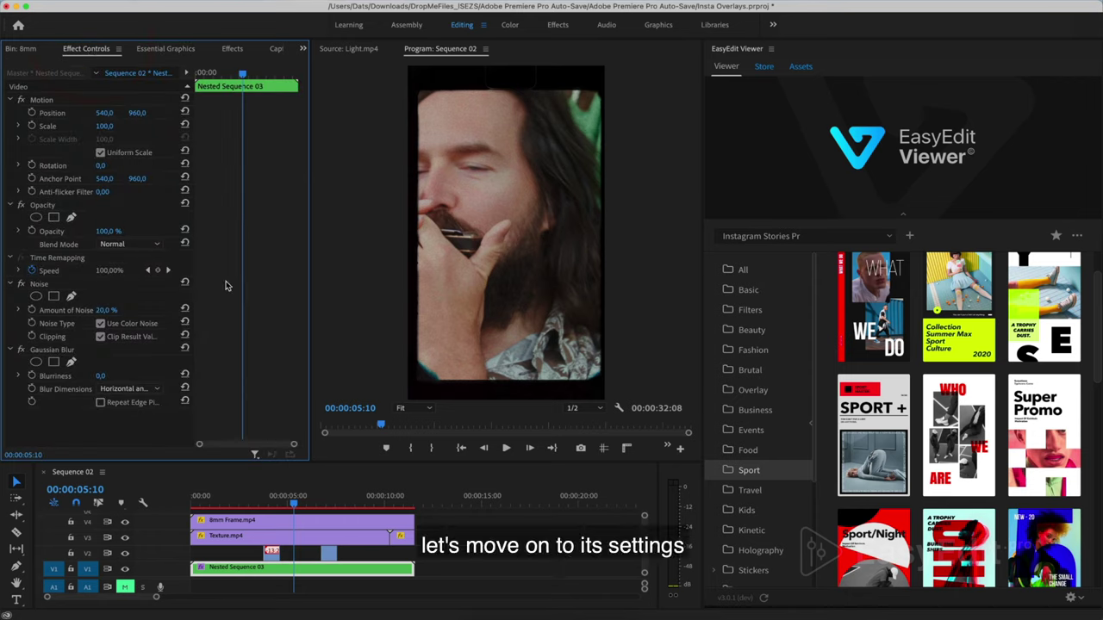
pyautogui.moveTo(101, 375); pyautogui.dragTo(163, 376)
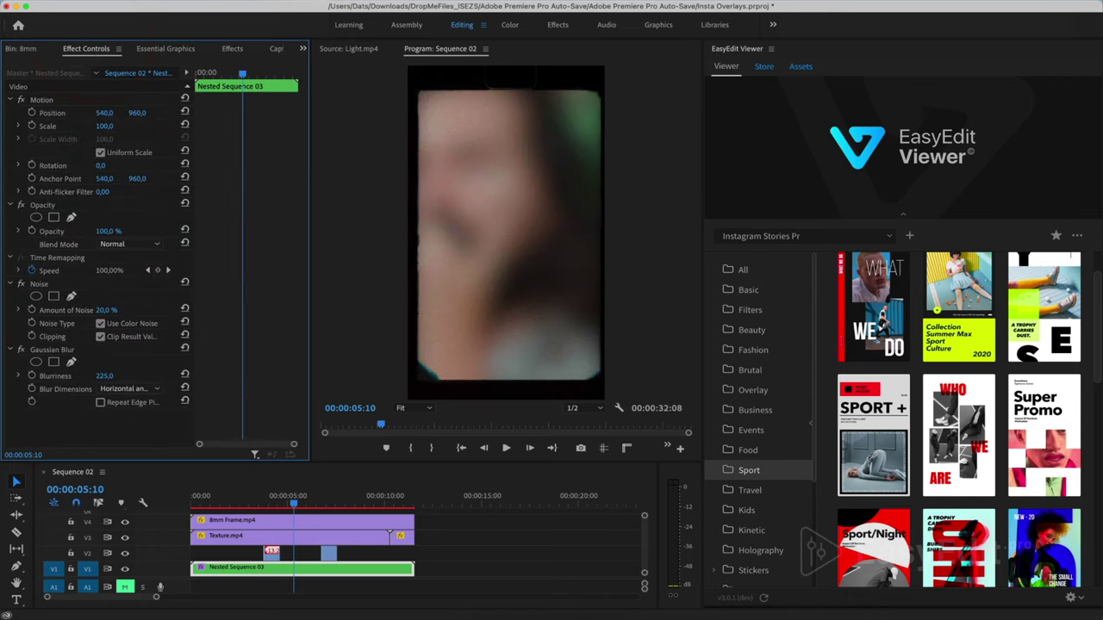
pyautogui.click(105, 377)
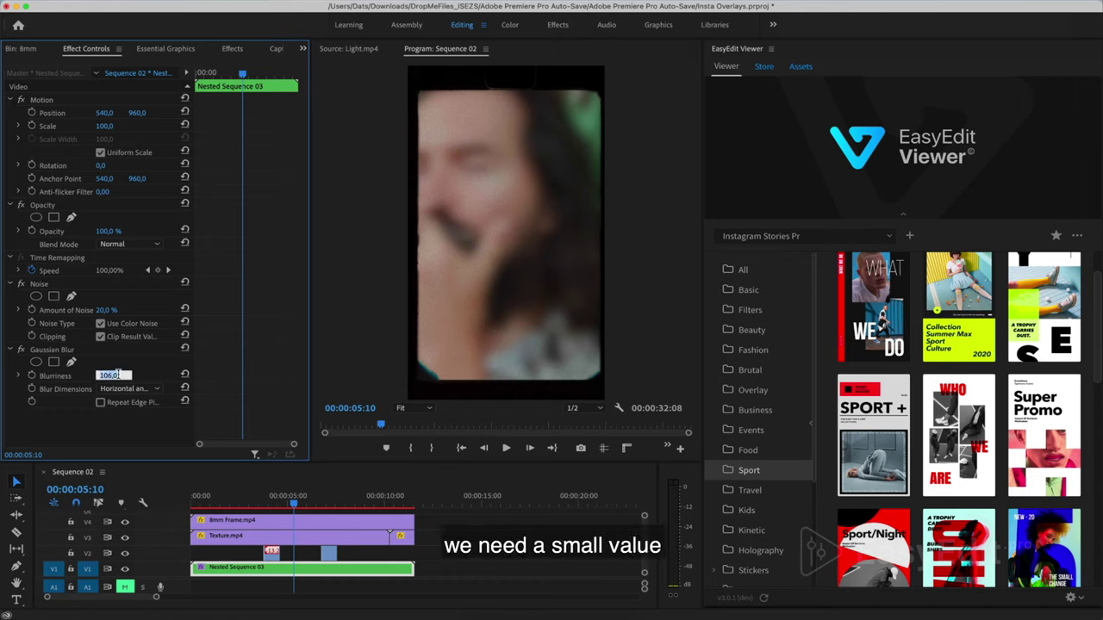
pyautogui.write('5')
pyautogui.press('Return')
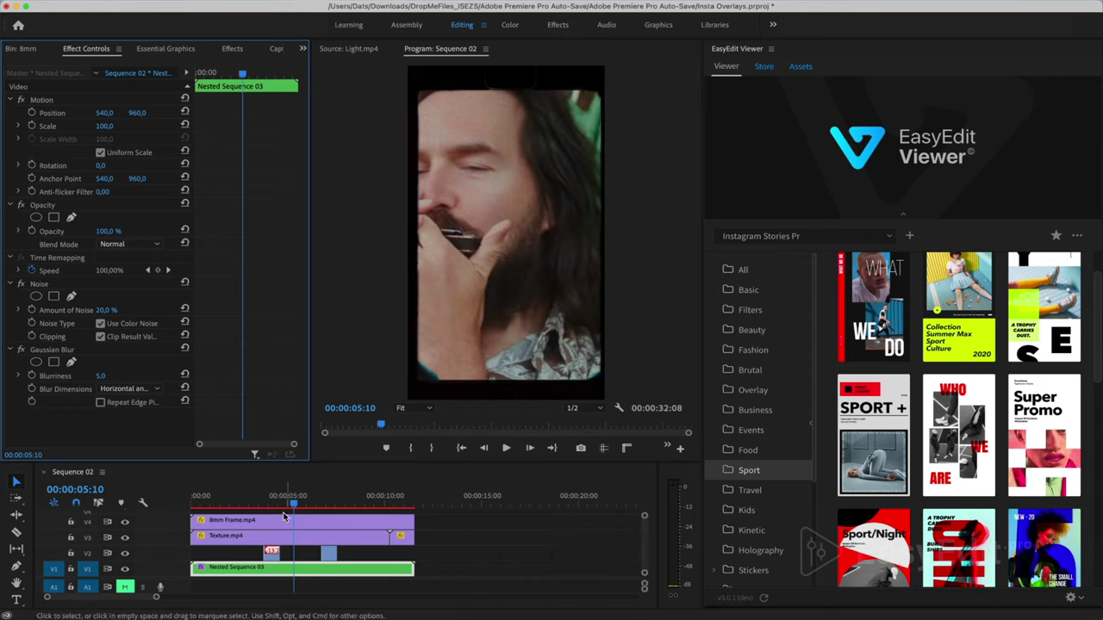
# - Compare the blur on and off at 00:00:02:09 with the monitor at 150%, and settle Blurriness at 7
pyautogui.click(235, 497)
pyautogui.click(414, 408)
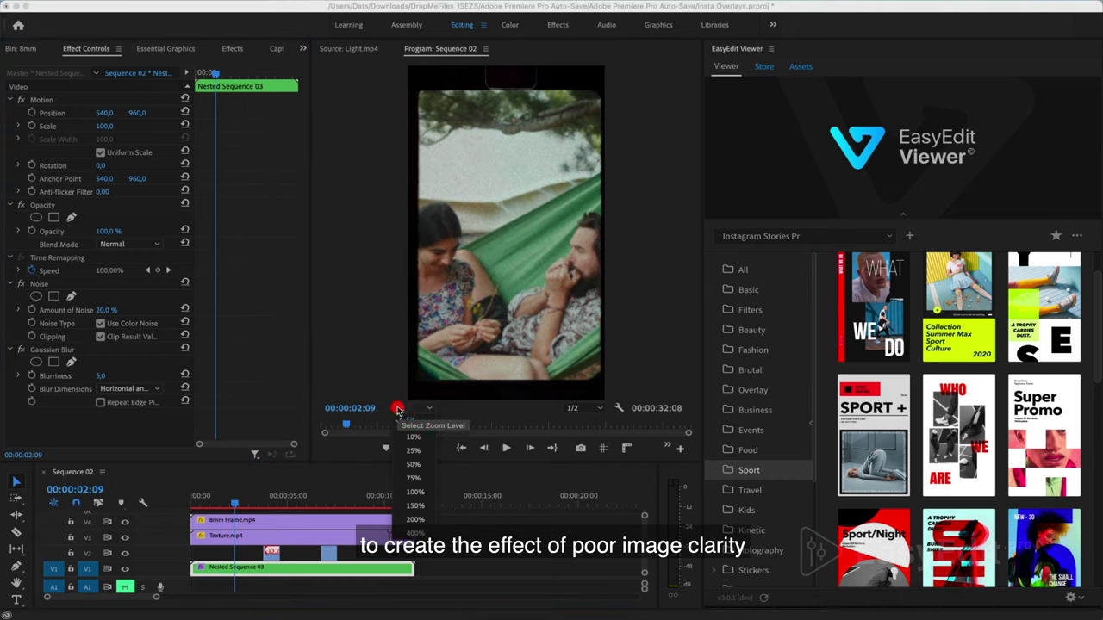
pyautogui.click(417, 511)
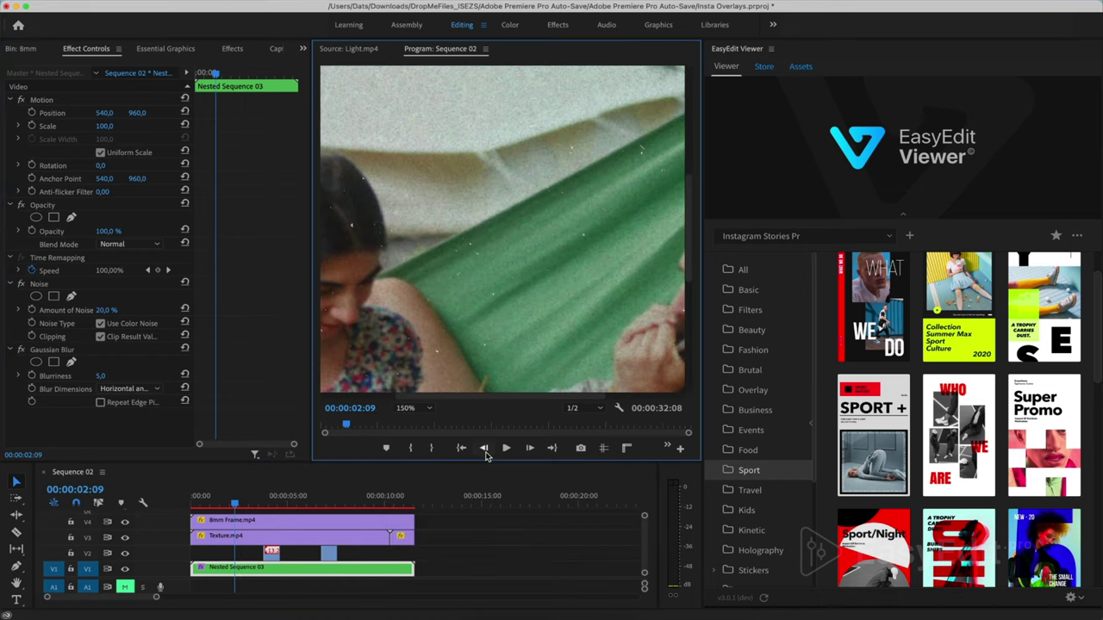
pyautogui.moveTo(497, 400); pyautogui.dragTo(448, 403)
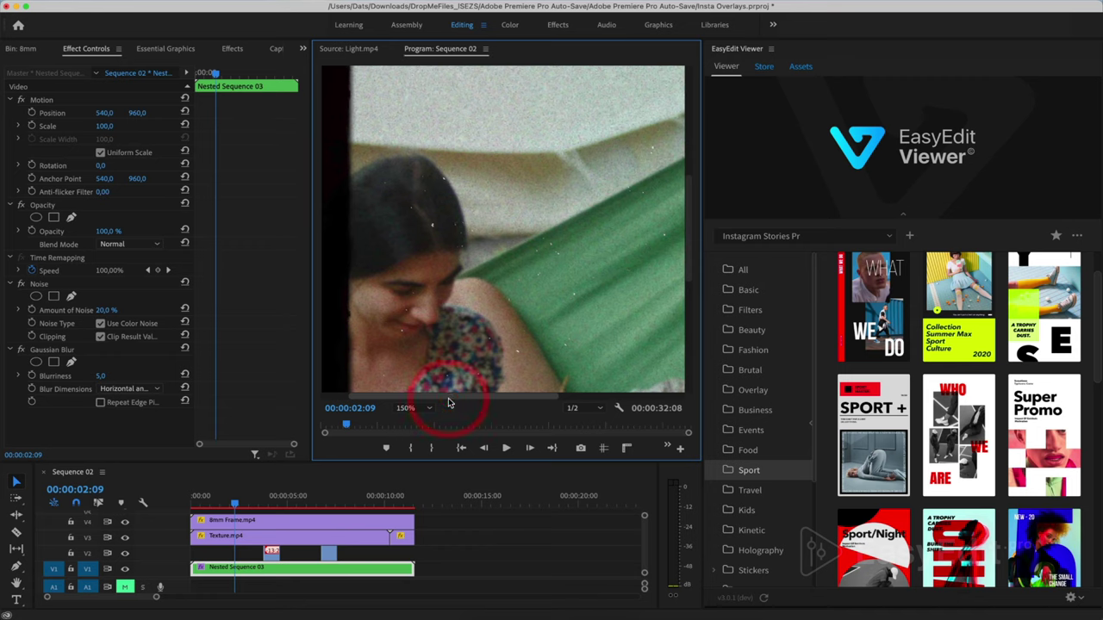
pyautogui.click(22, 349)
pyautogui.click(22, 349)
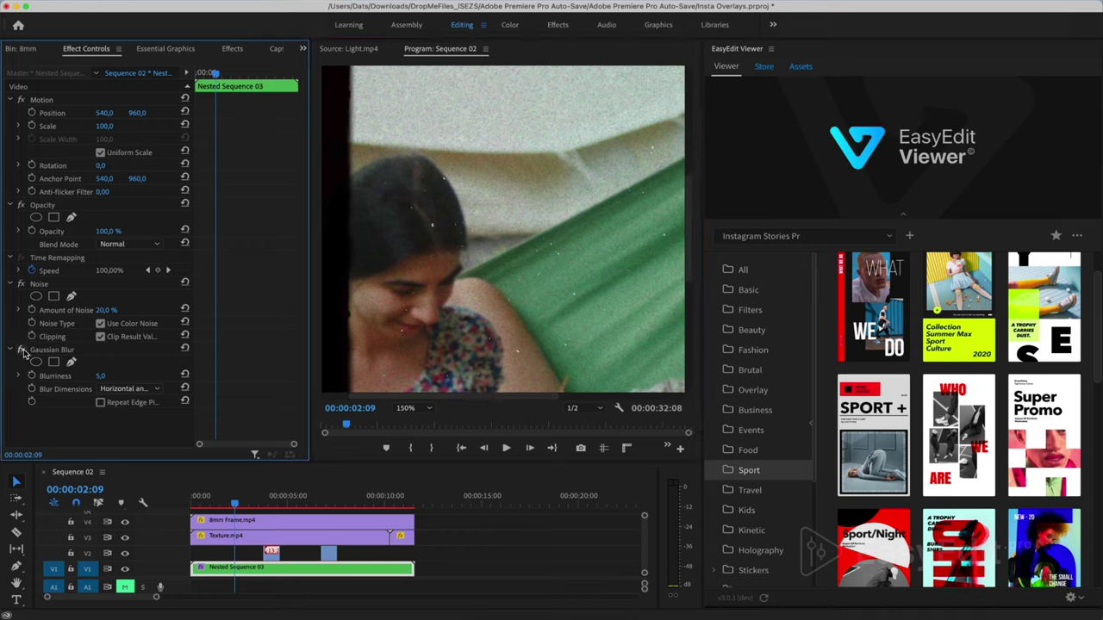
pyautogui.click(103, 376)
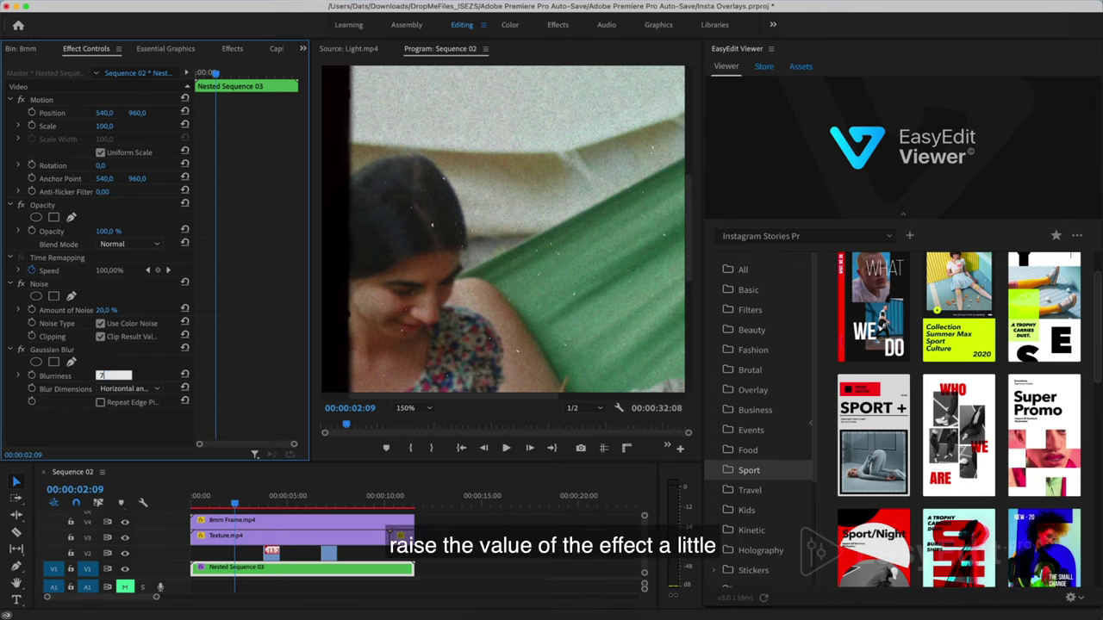
pyautogui.press('Return')
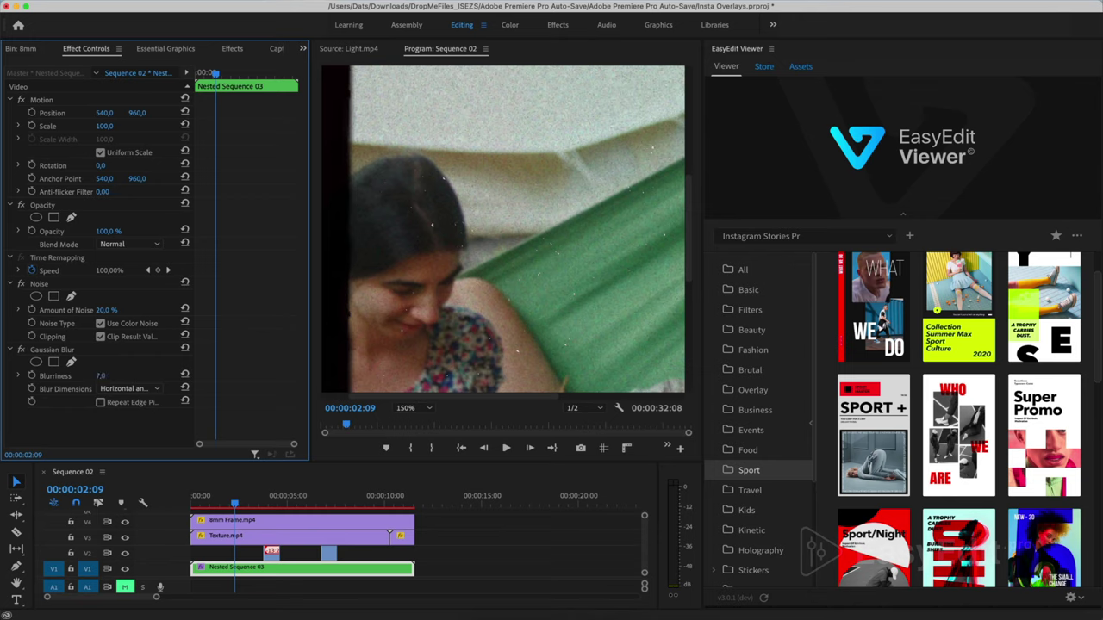
pyautogui.click(22, 350)
pyautogui.click(23, 350)
# - Apply Posterize Time (Frame Rate 18) to Nested Sequence 03 and fit the monitor view
pyautogui.click(233, 49)
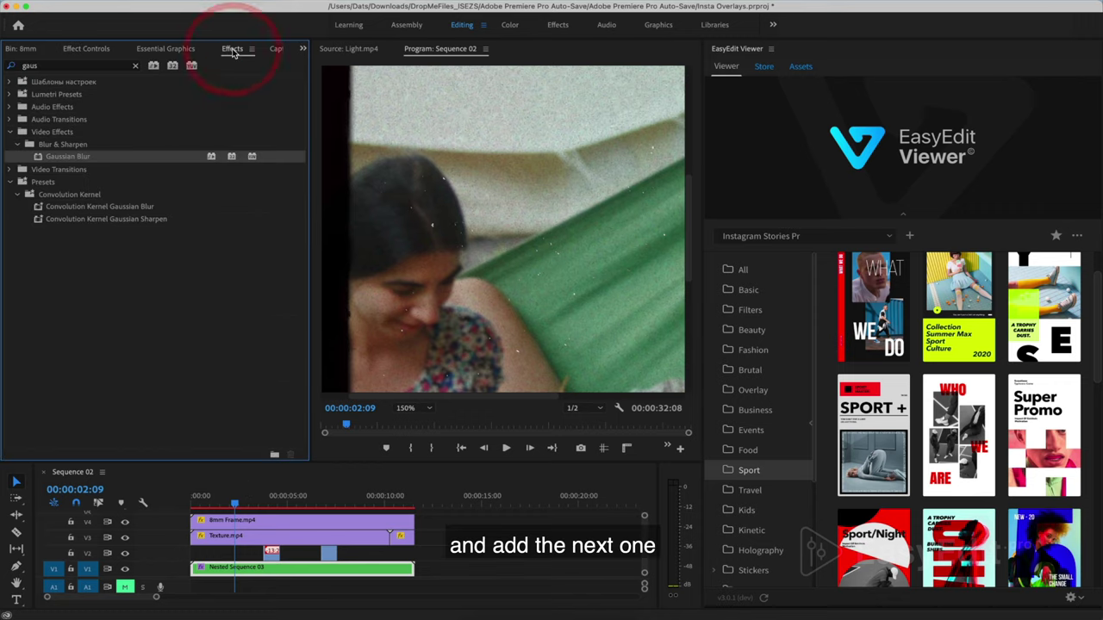
pyautogui.click(134, 65)
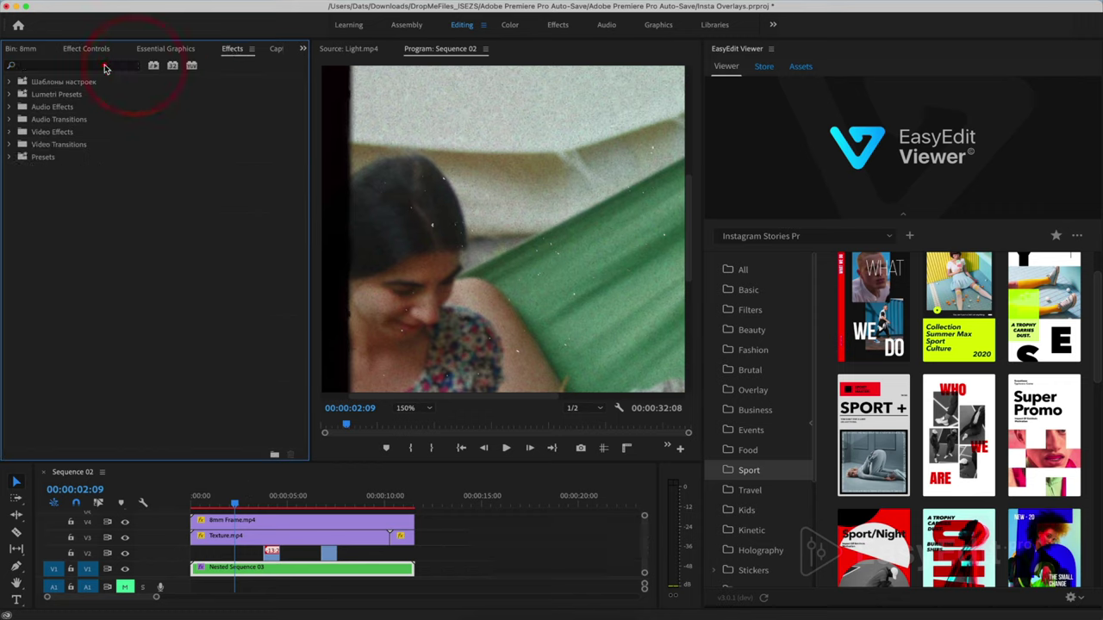
pyautogui.click(104, 65)
pyautogui.write('post')
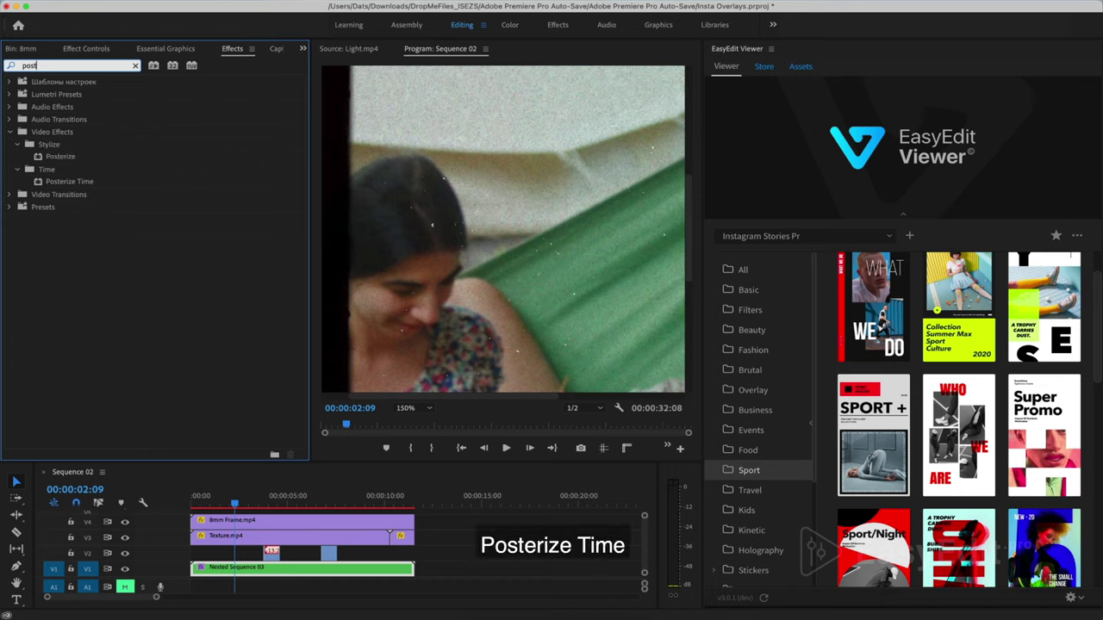
pyautogui.write('er')
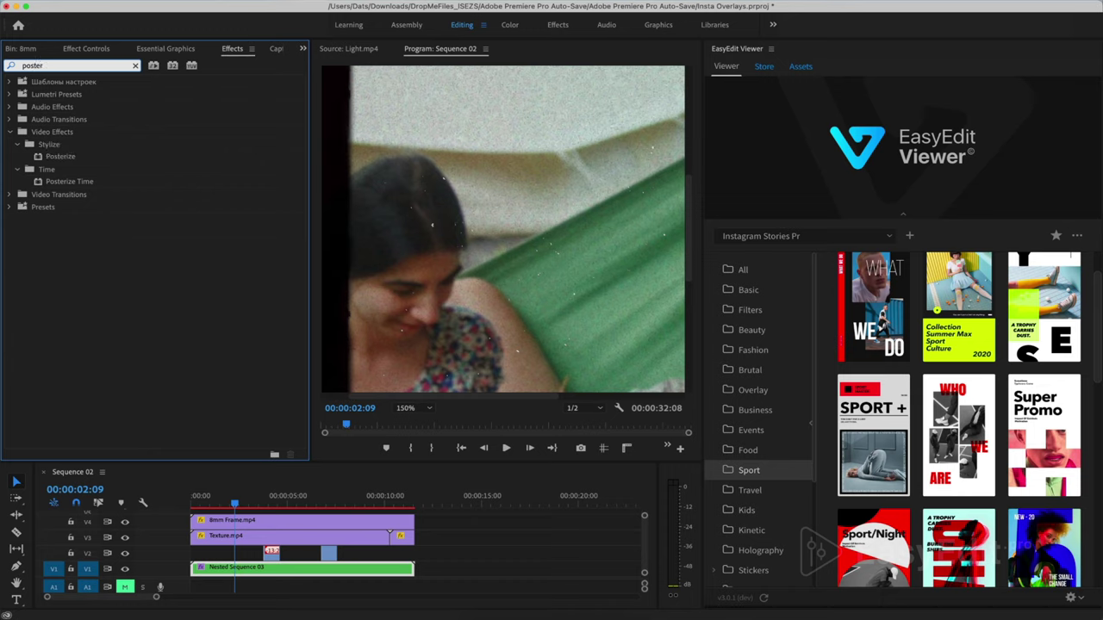
pyautogui.click(73, 182)
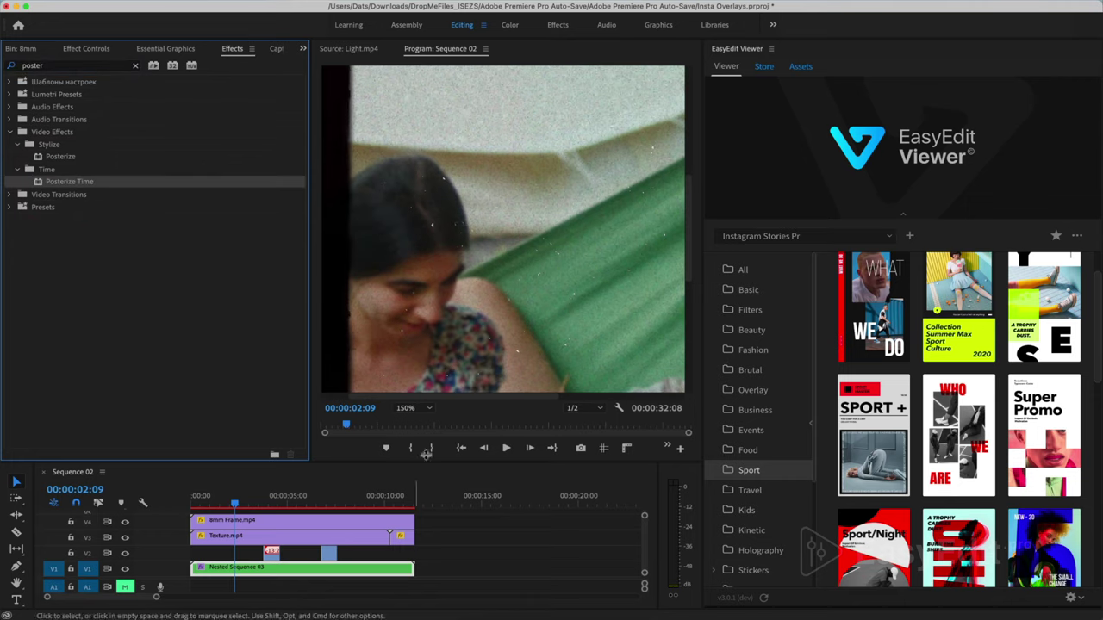
pyautogui.click(406, 408)
pyautogui.click(410, 419)
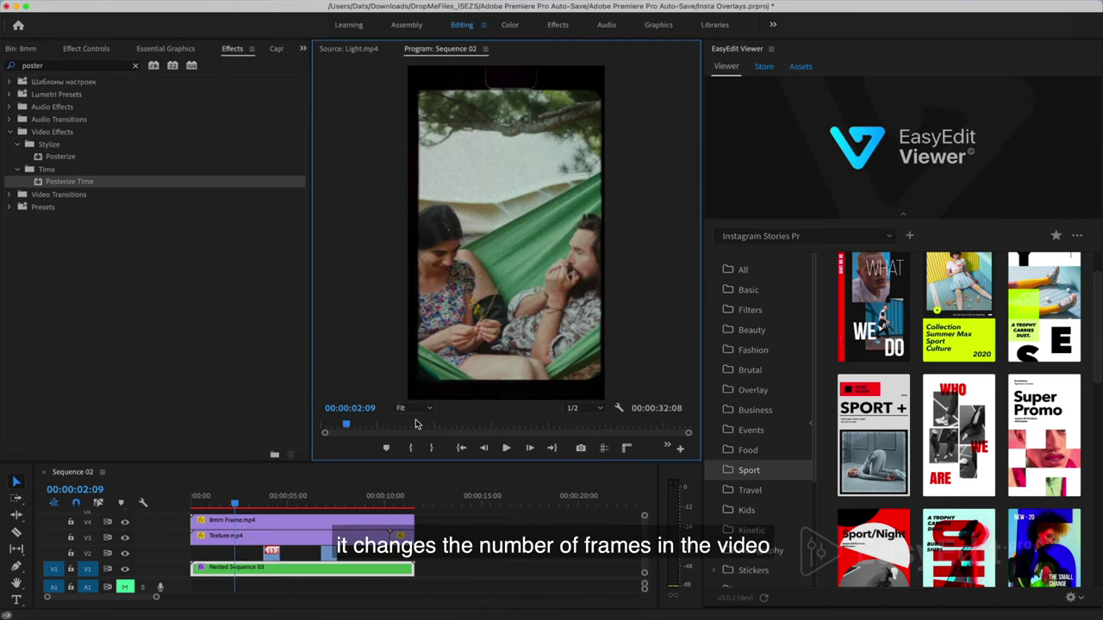
pyautogui.click(86, 49)
pyautogui.scroll(-1, 121, 431)
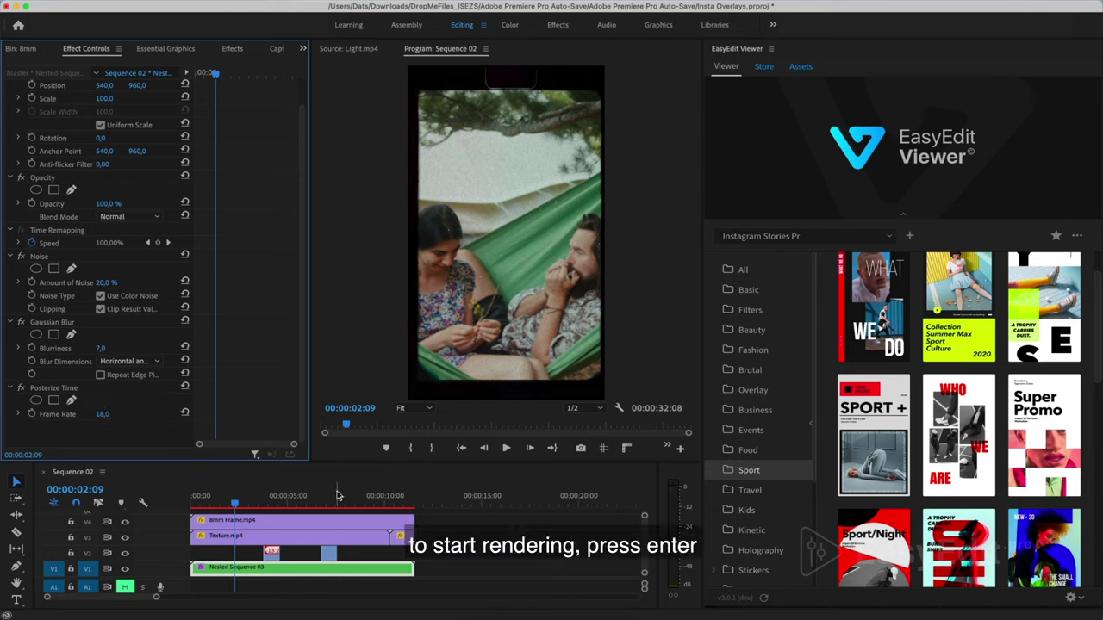
# - Render and play the sequence preview from 00:00:01:08, then switch to the Color workspace
pyautogui.click(216, 505)
pyautogui.press('Return')
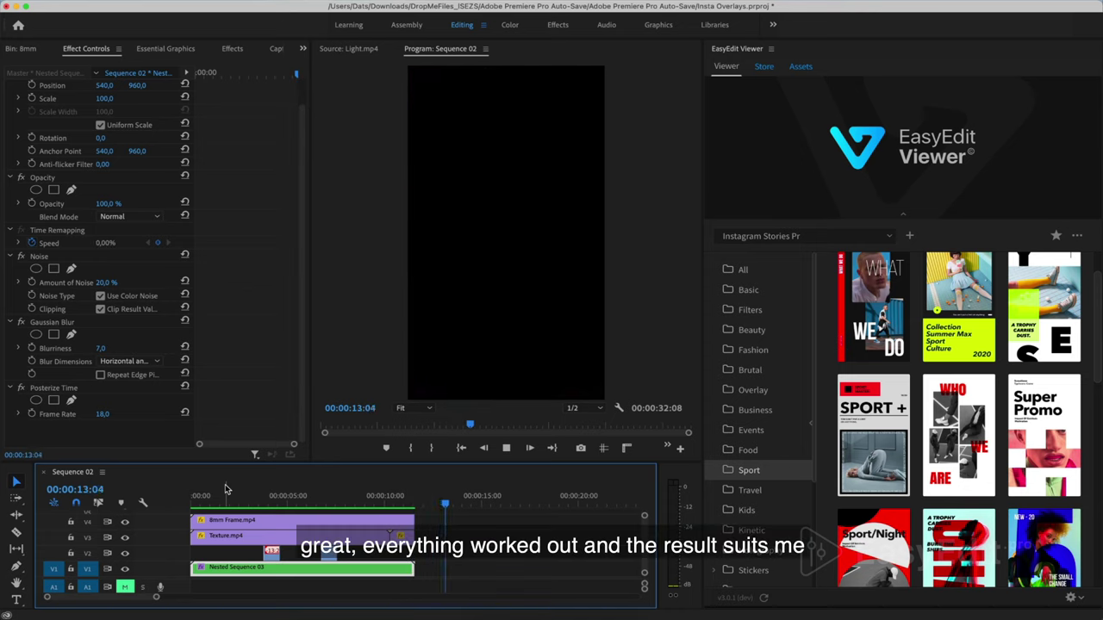
pyautogui.click(226, 493)
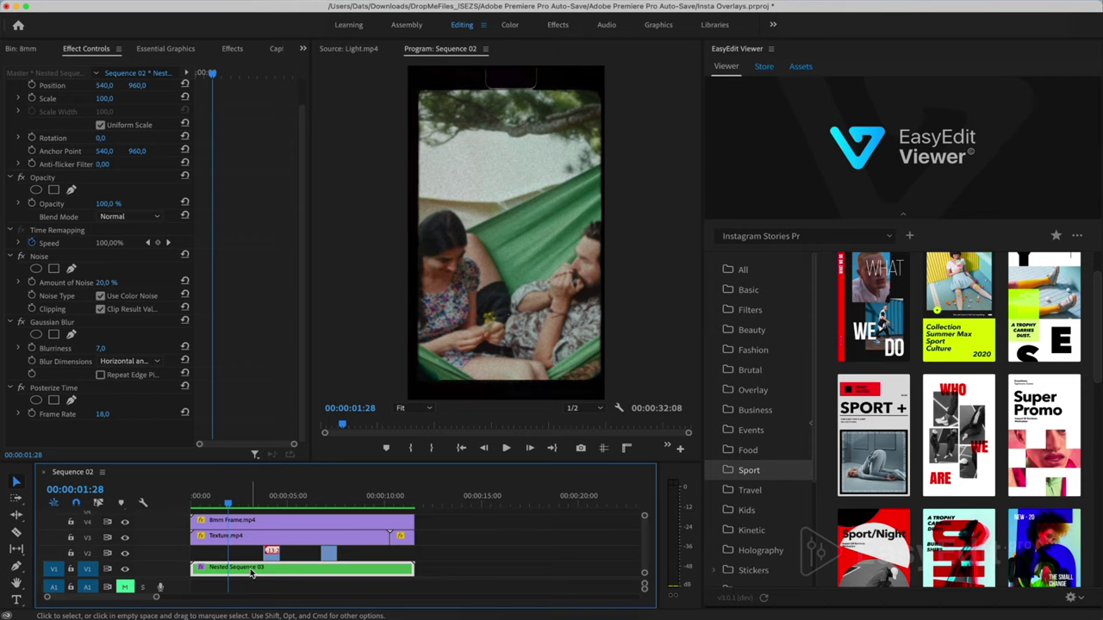
pyautogui.click(509, 25)
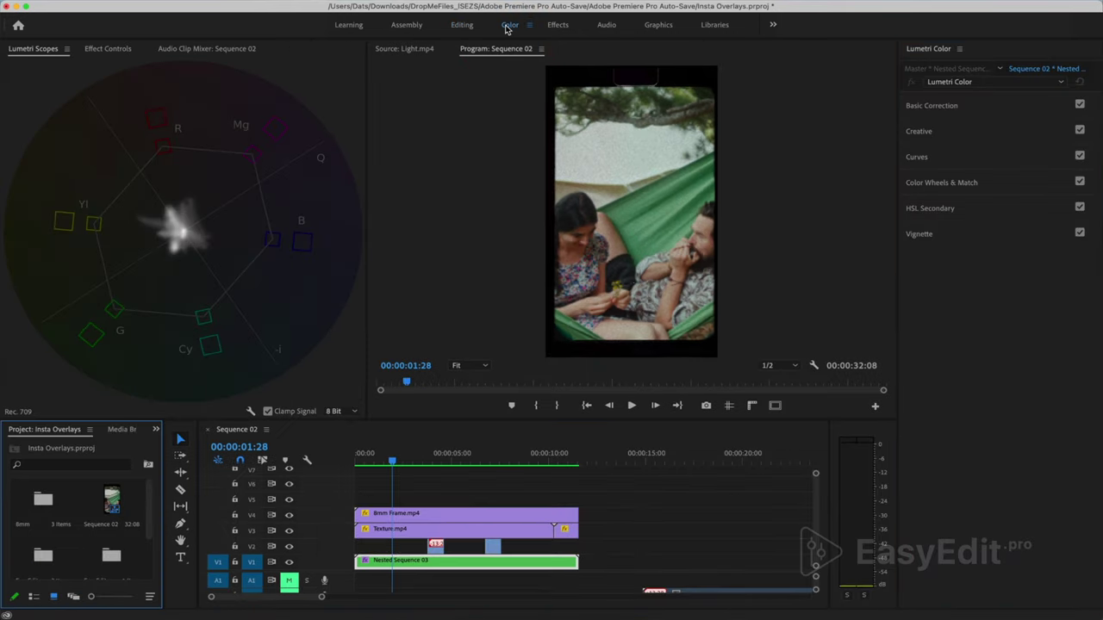
# - In Lumetri Basic Correction, set Temperature 18, Exposure 1.2 and Saturation 84.9
pyautogui.click(931, 106)
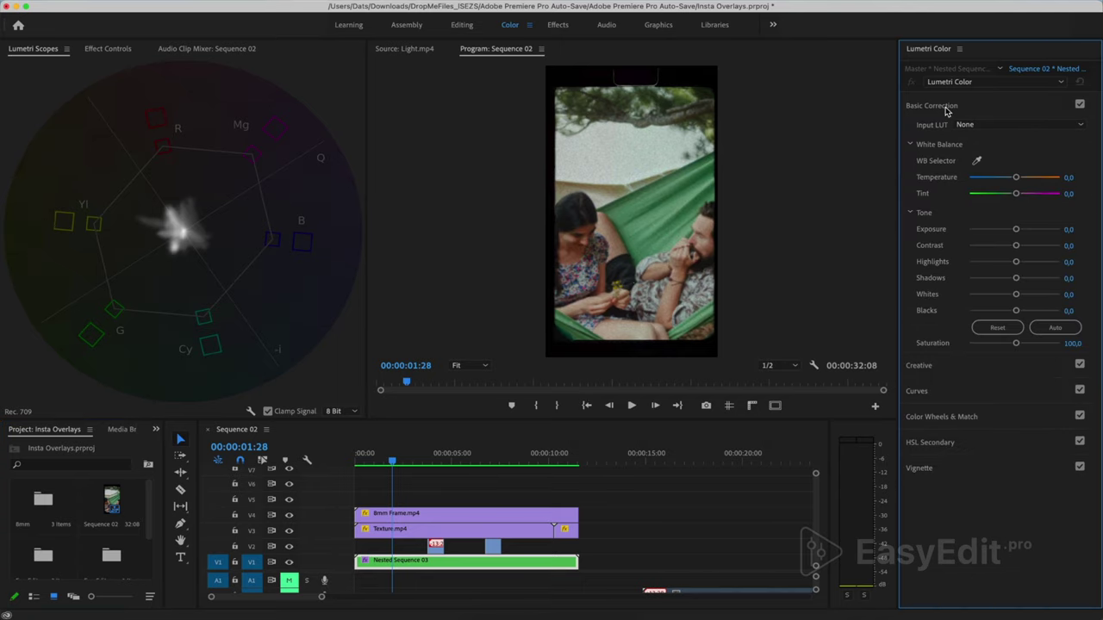
pyautogui.click(1017, 178)
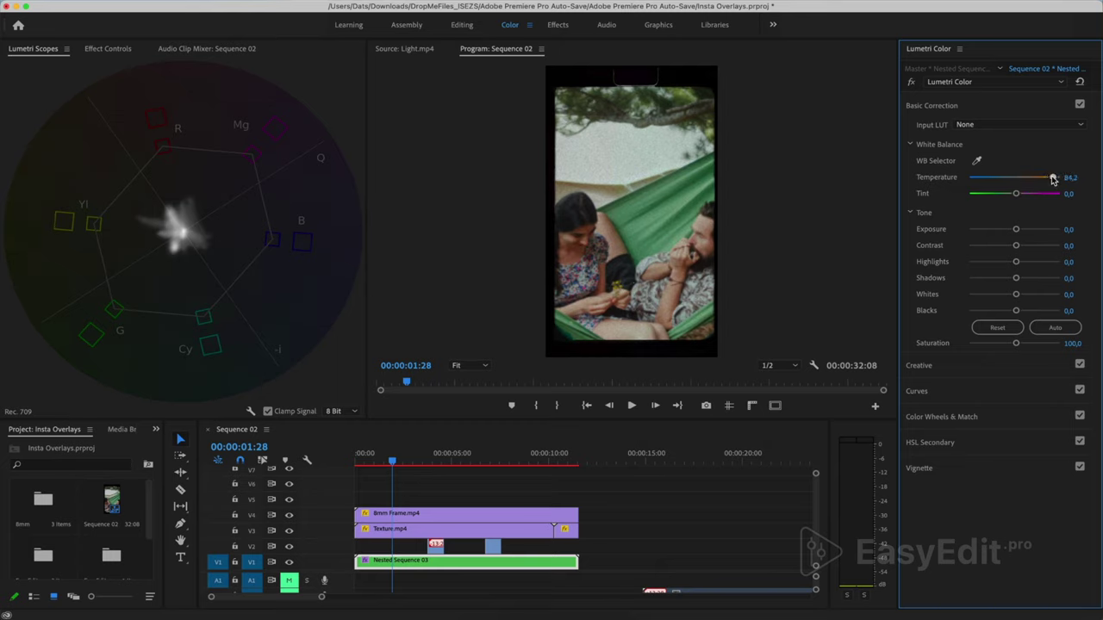
pyautogui.moveTo(1052, 180); pyautogui.dragTo(1022, 179)
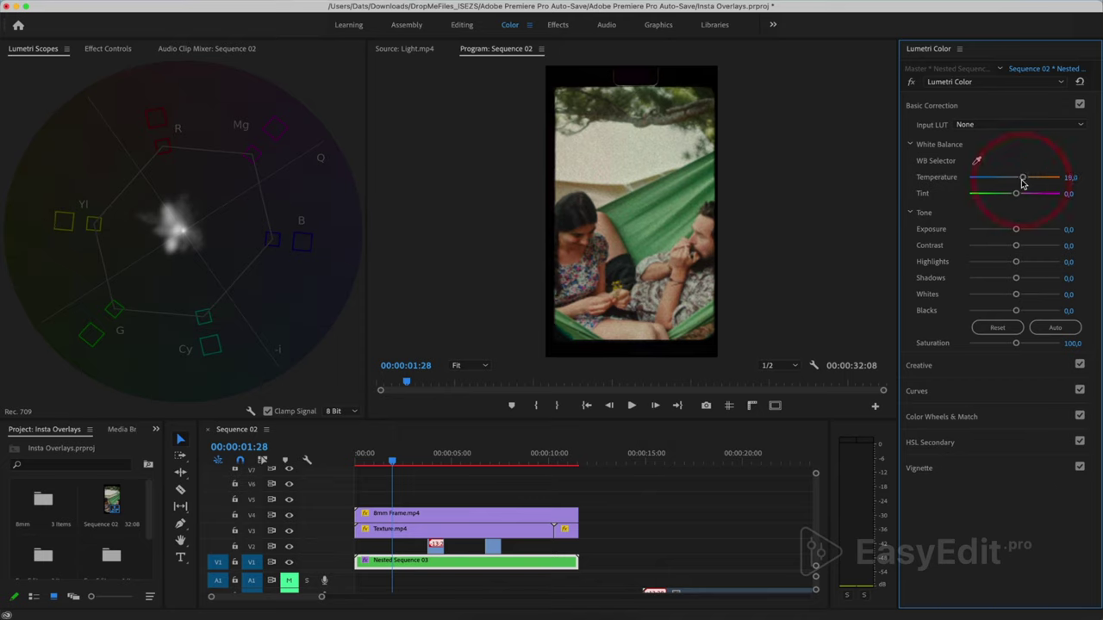
pyautogui.moveTo(1017, 231); pyautogui.dragTo(1025, 230)
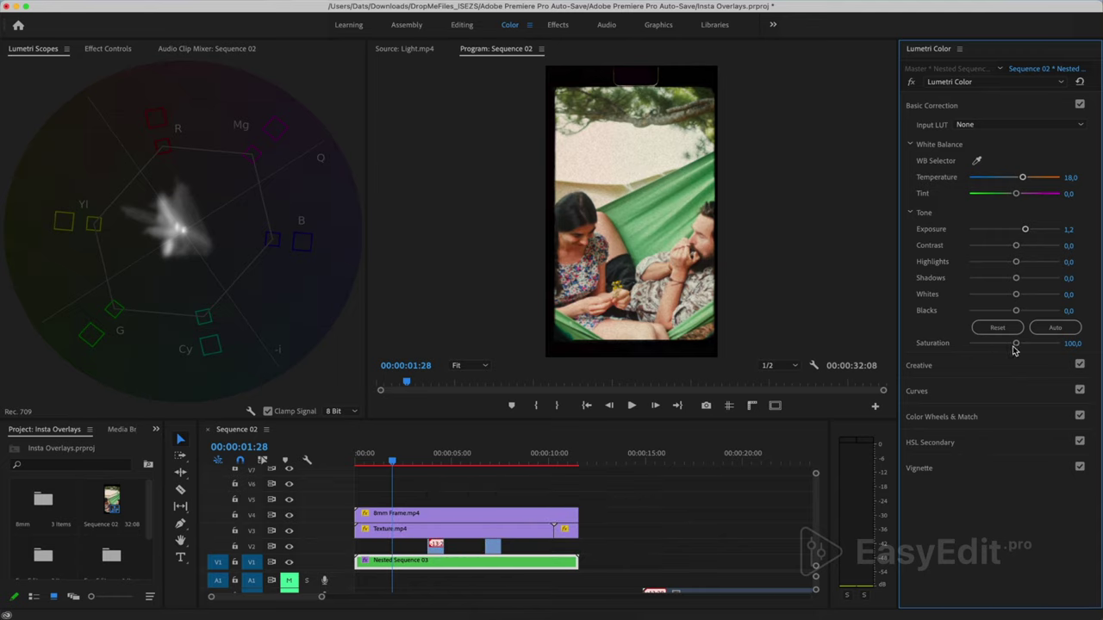
pyautogui.moveTo(1016, 344)
pyautogui.mouseDown()
pyautogui.moveTo(1054, 351)
pyautogui.moveTo(974, 348)
pyautogui.moveTo(1014, 352)
pyautogui.moveTo(1006, 354)
pyautogui.mouseUp()
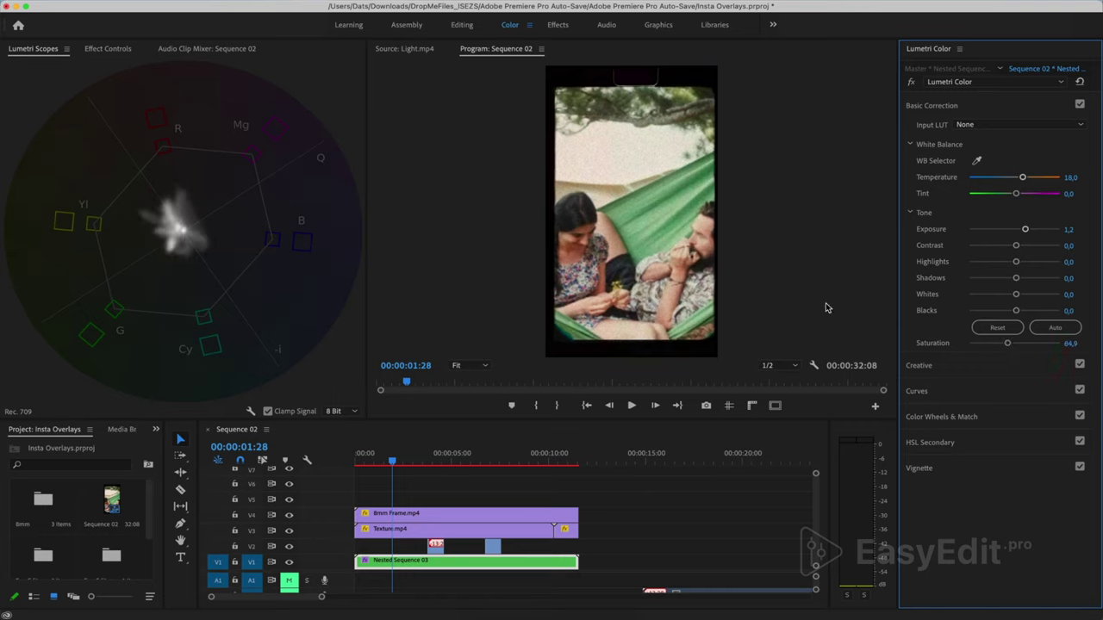
# - Back in Editing, render the graded Sequence 02 preview and stop playback at 00:00:10:29
pyautogui.click(460, 25)
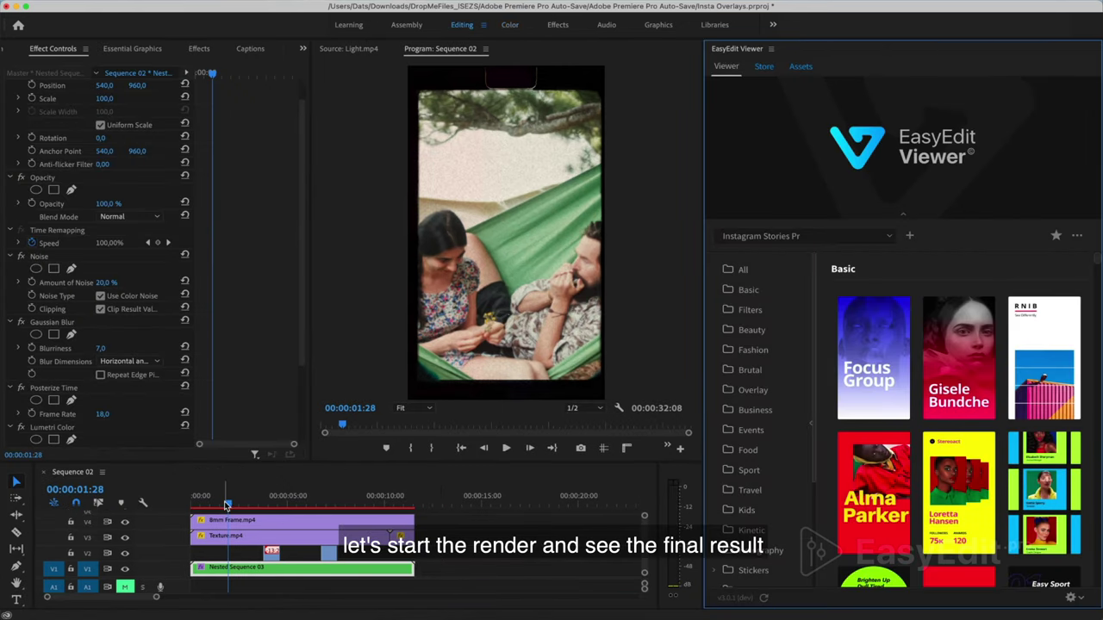
pyautogui.click(228, 504)
pyautogui.press('Return')
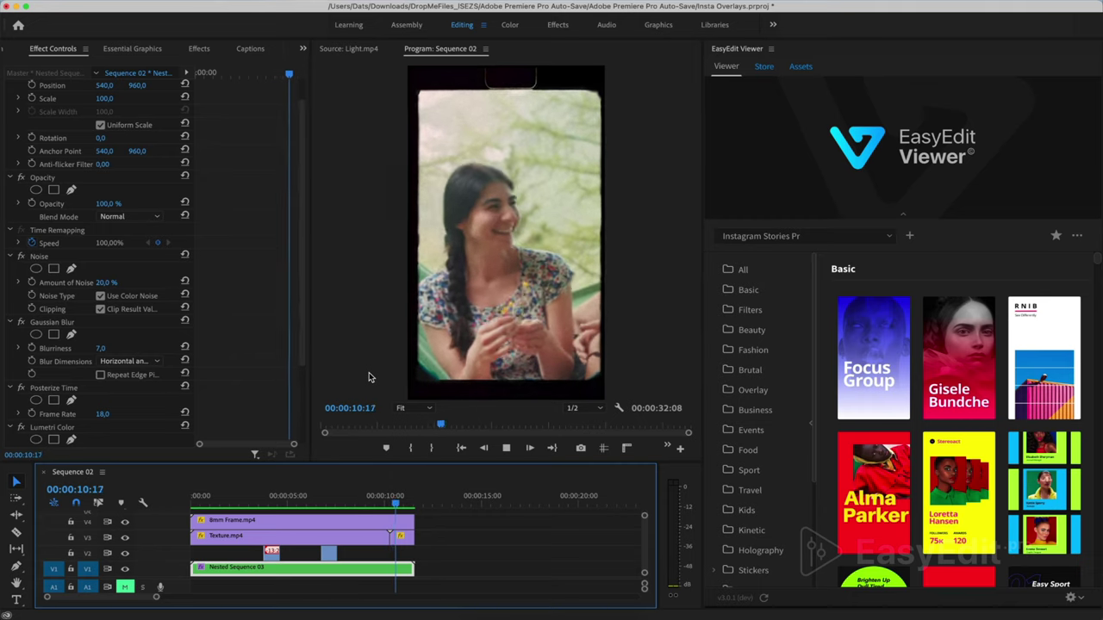
pyautogui.press('space')
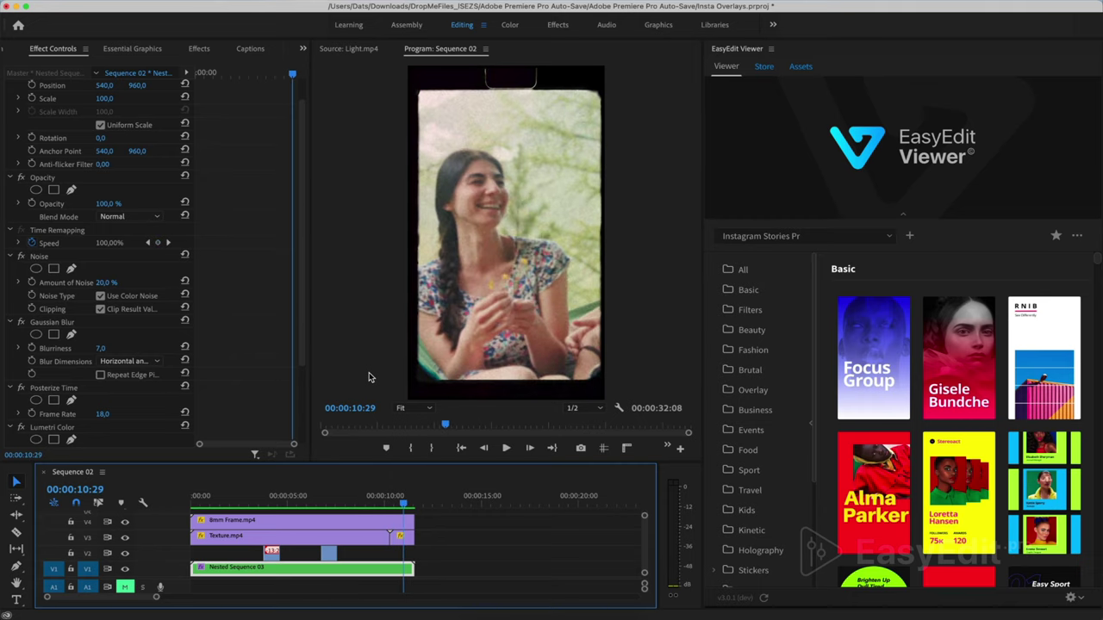
# - Open Nested Sequence 03 and maximise the EasyEdit Viewer panel to fill the window
pyautogui.doubleClick(314, 568)
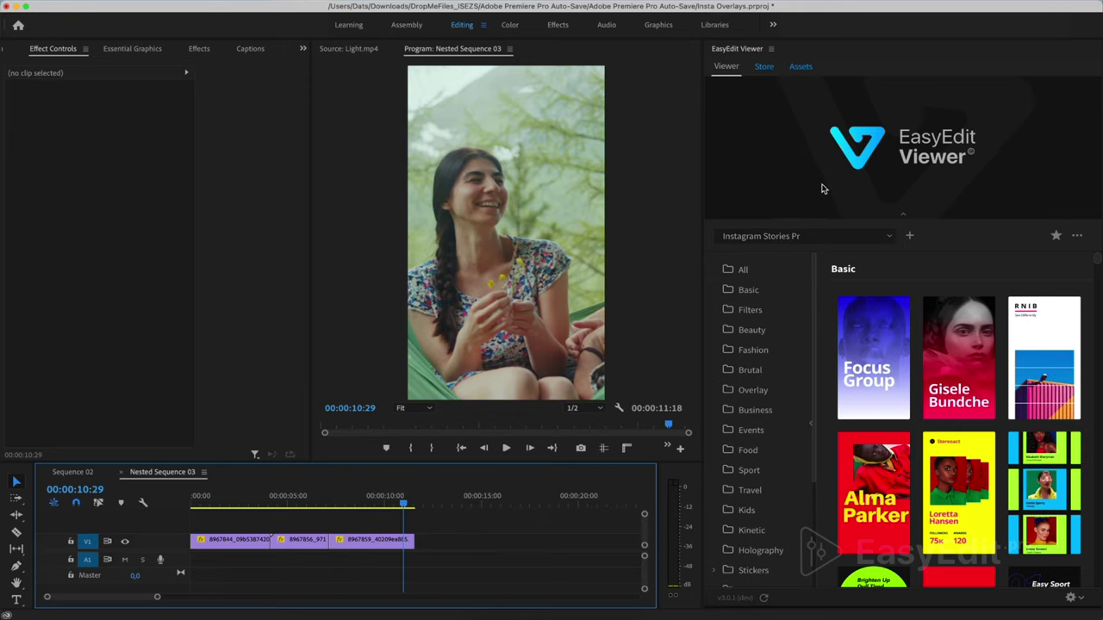
pyautogui.click(738, 57)
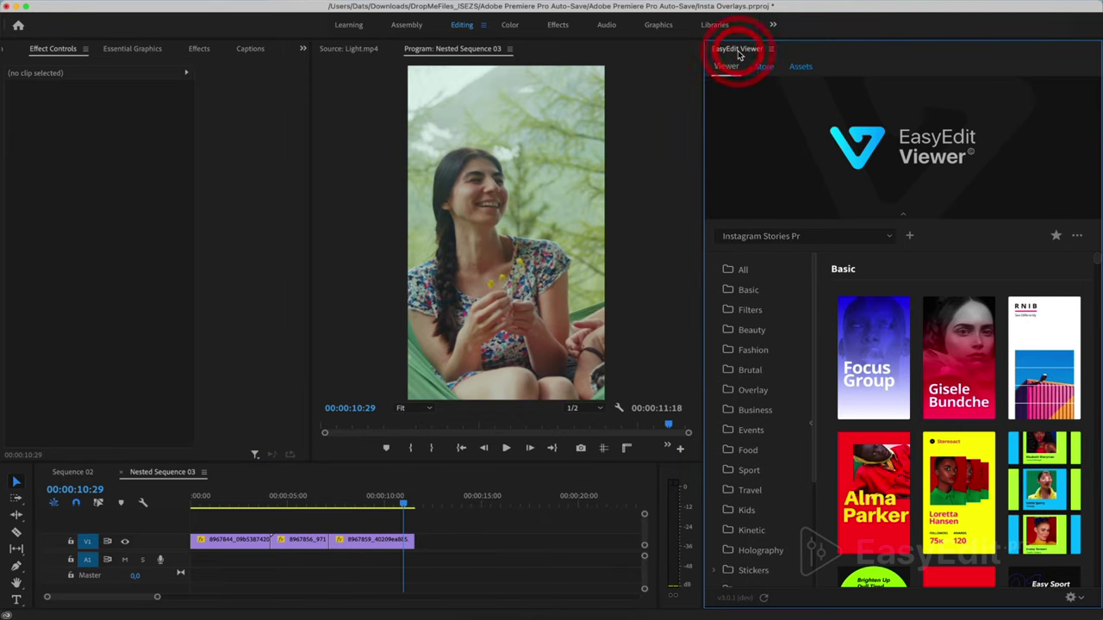
pyautogui.doubleClick(738, 55)
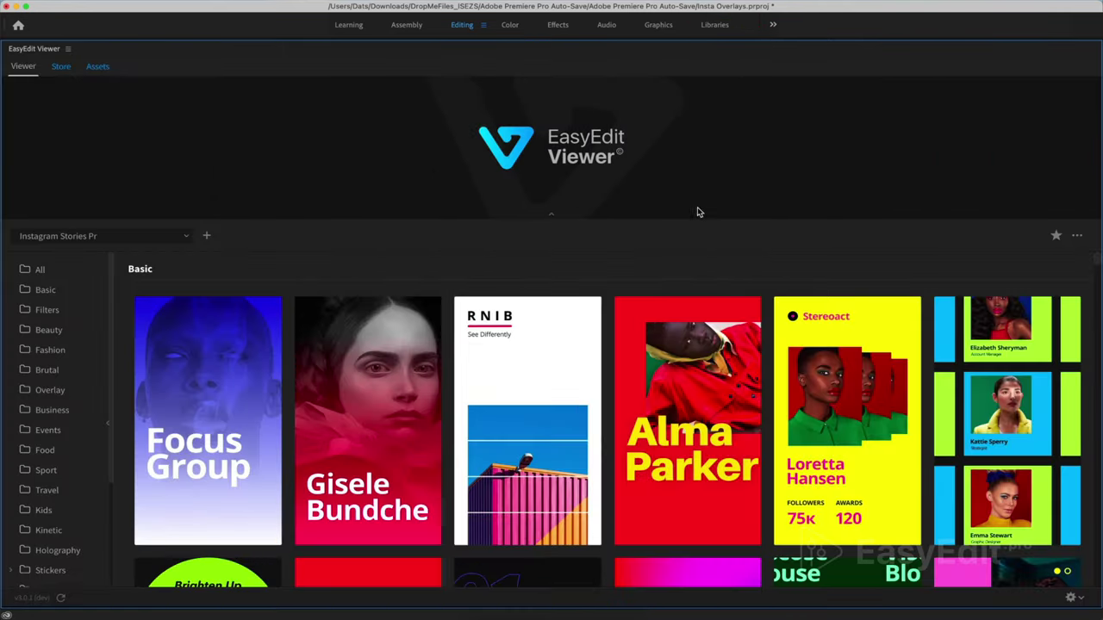
pyautogui.scroll(-5, 652, 268)
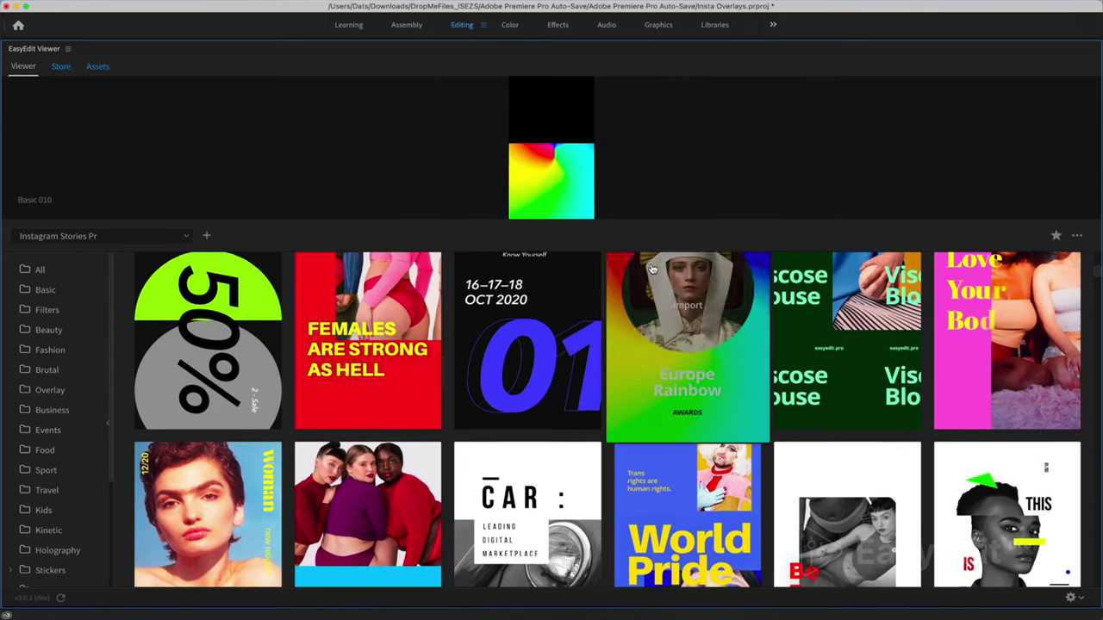
pyautogui.scroll(-7, 652, 269)
pyautogui.scroll(-5, 652, 270)
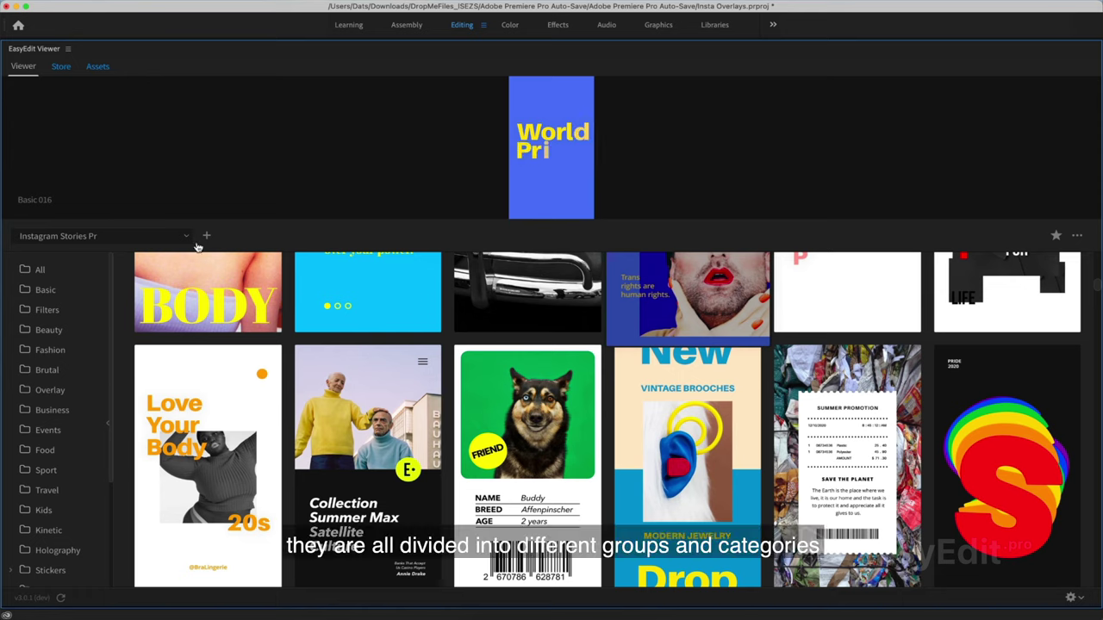
# - Browse the Beauty, Fashion, Brutal and Overlay templates, ending on the Filters presets
pyautogui.click(42, 335)
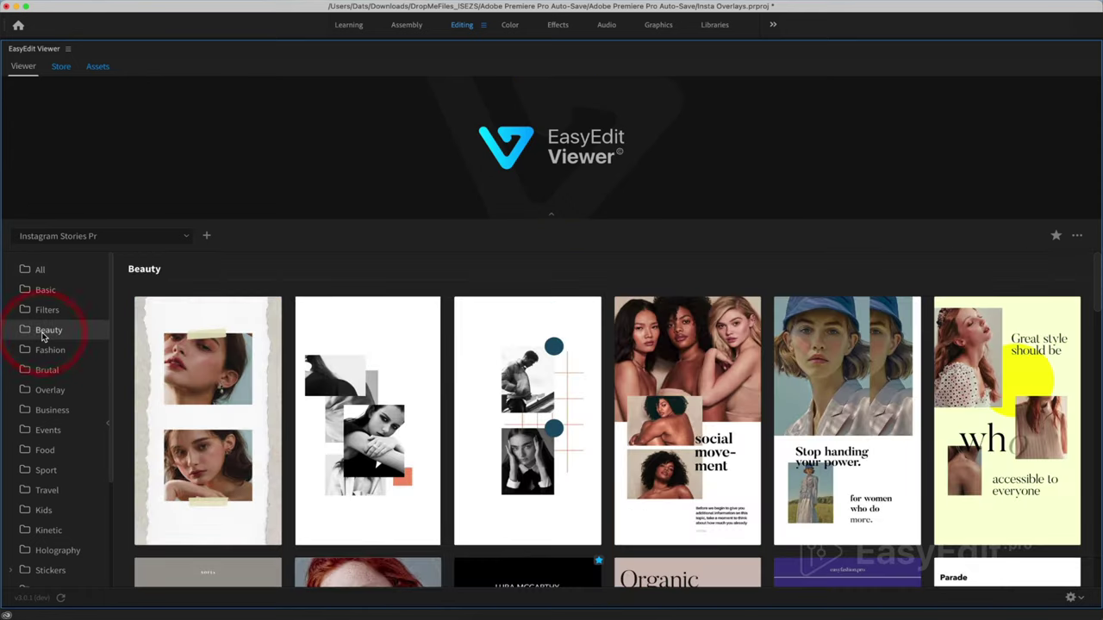
pyautogui.click(46, 350)
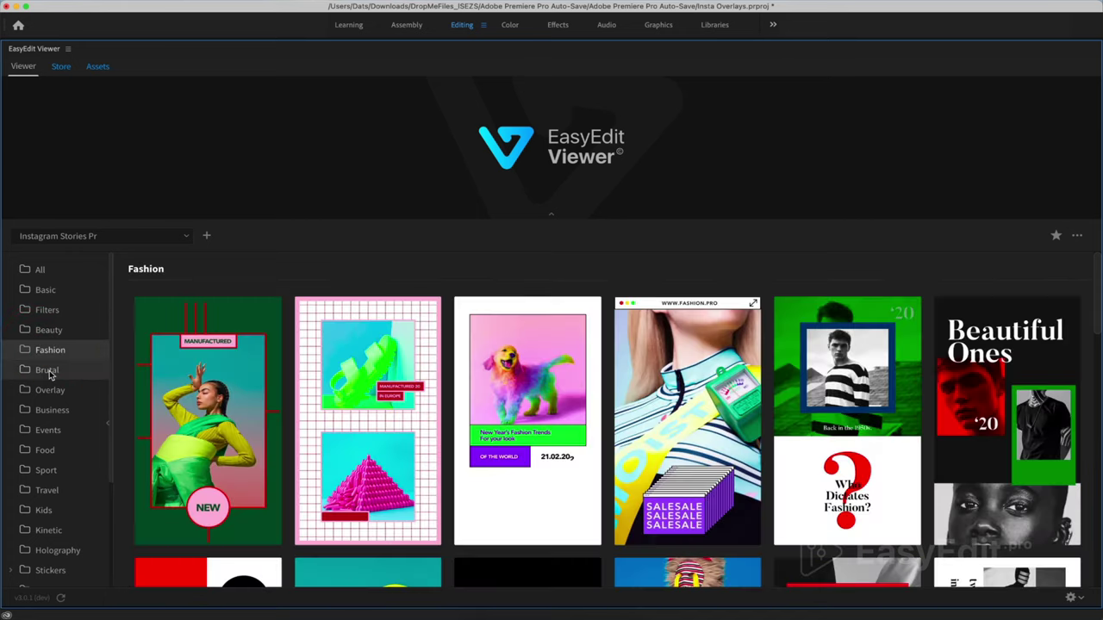
pyautogui.click(49, 370)
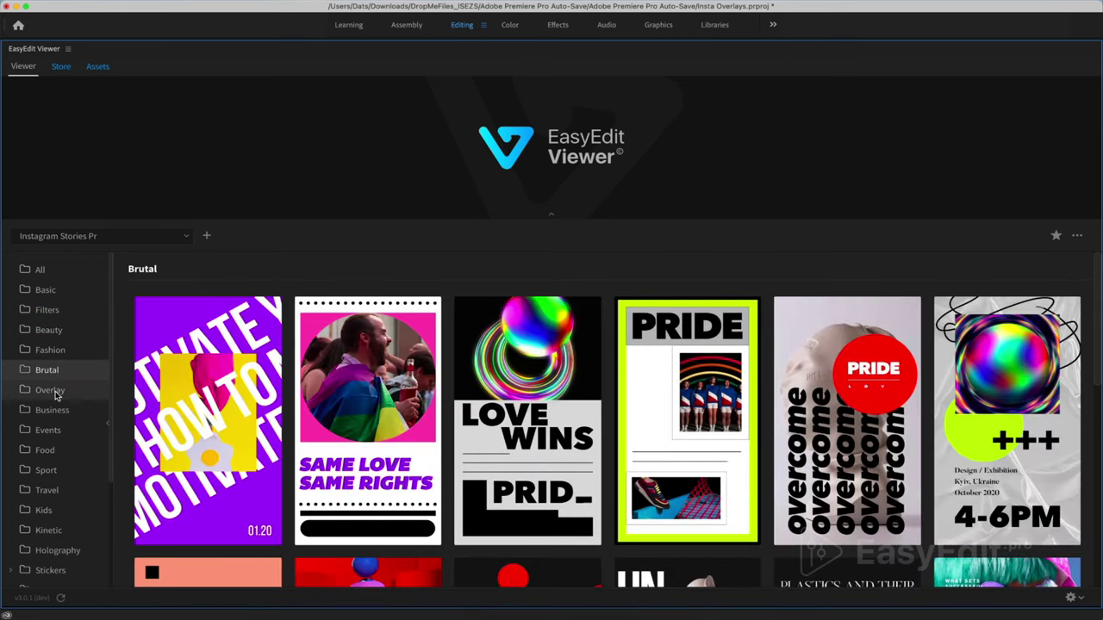
pyautogui.click(57, 395)
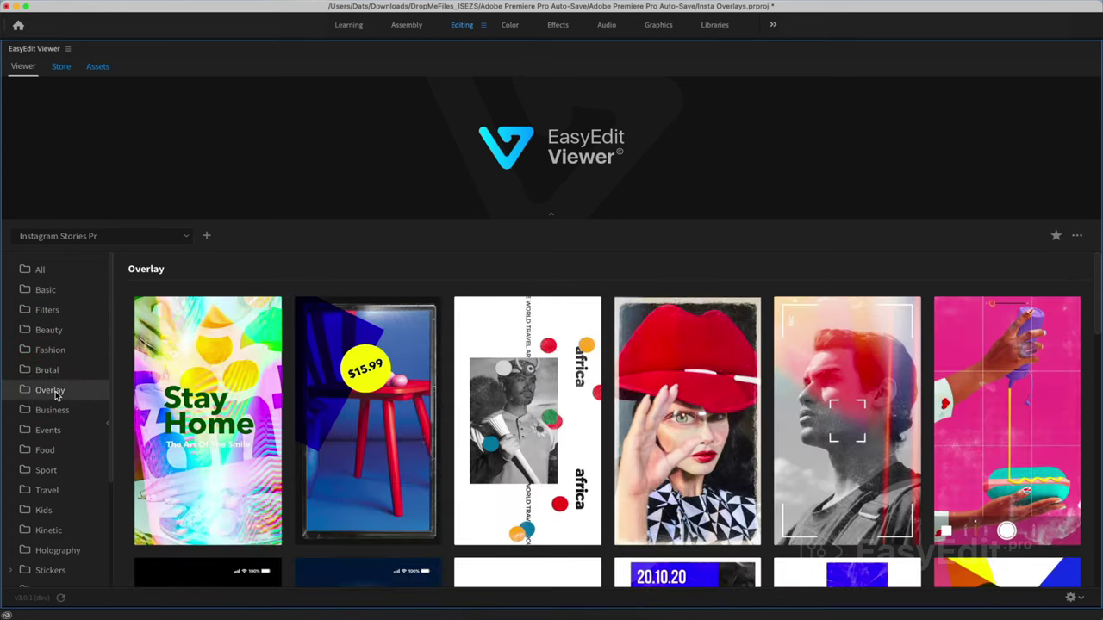
pyautogui.click(68, 315)
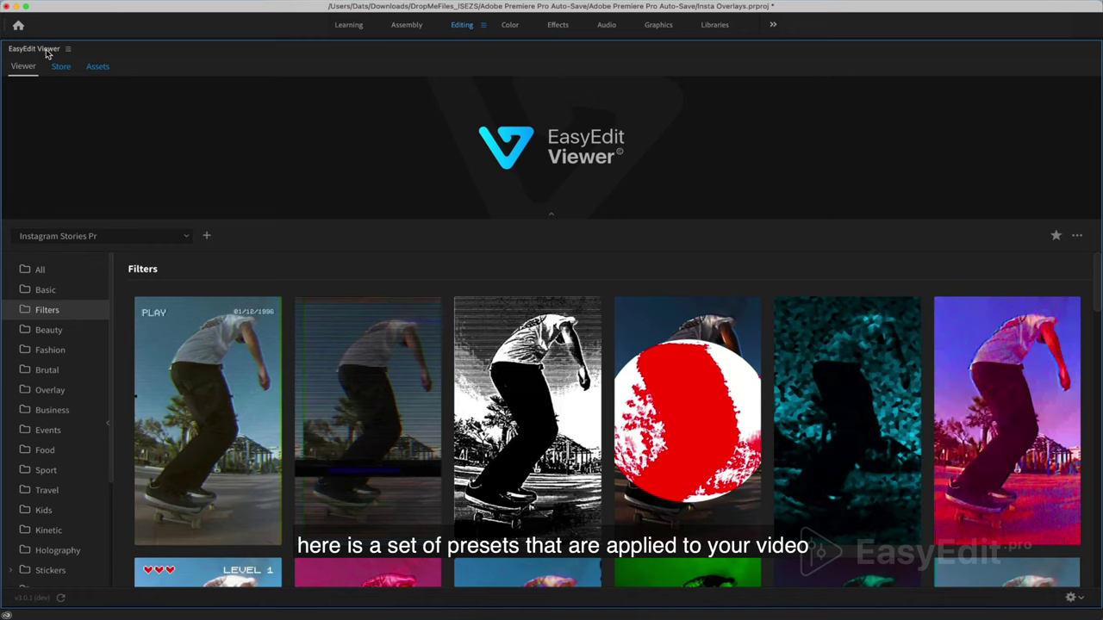
# - Restore the editing layout and preview the Filters presets with the preset preview hidden
pyautogui.doubleClick(47, 53)
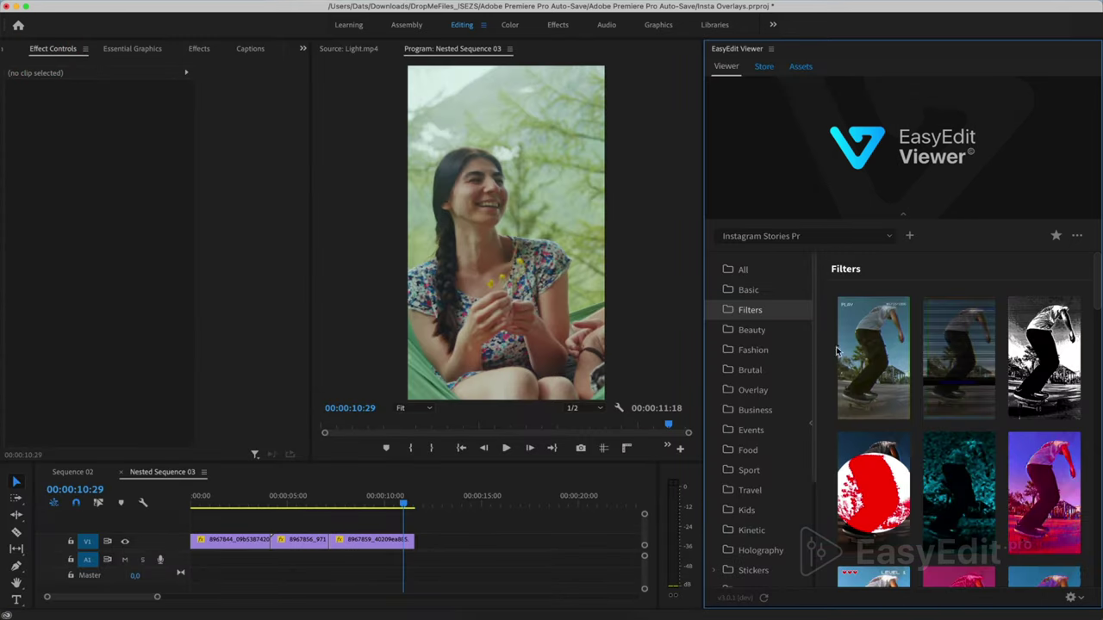
pyautogui.moveTo(879, 370)
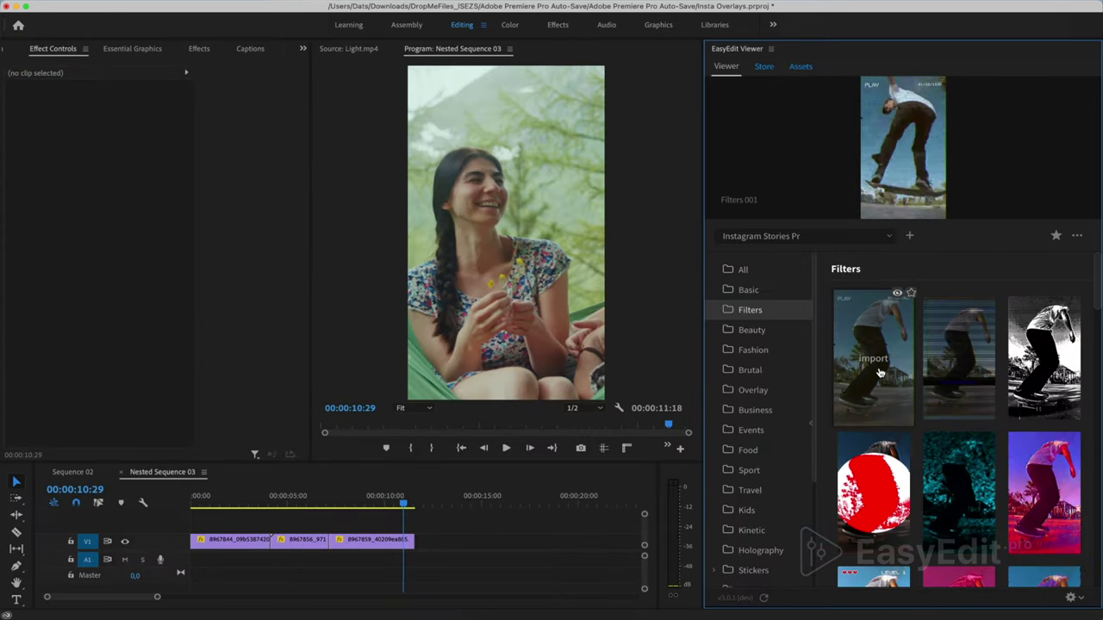
pyautogui.moveTo(963, 369)
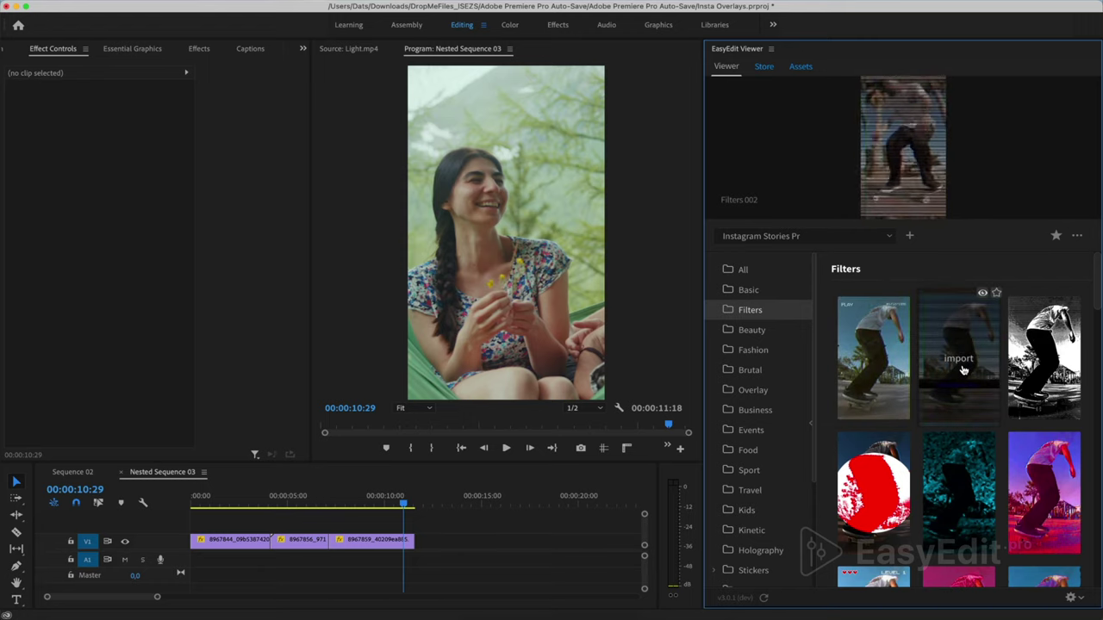
pyautogui.moveTo(1040, 370)
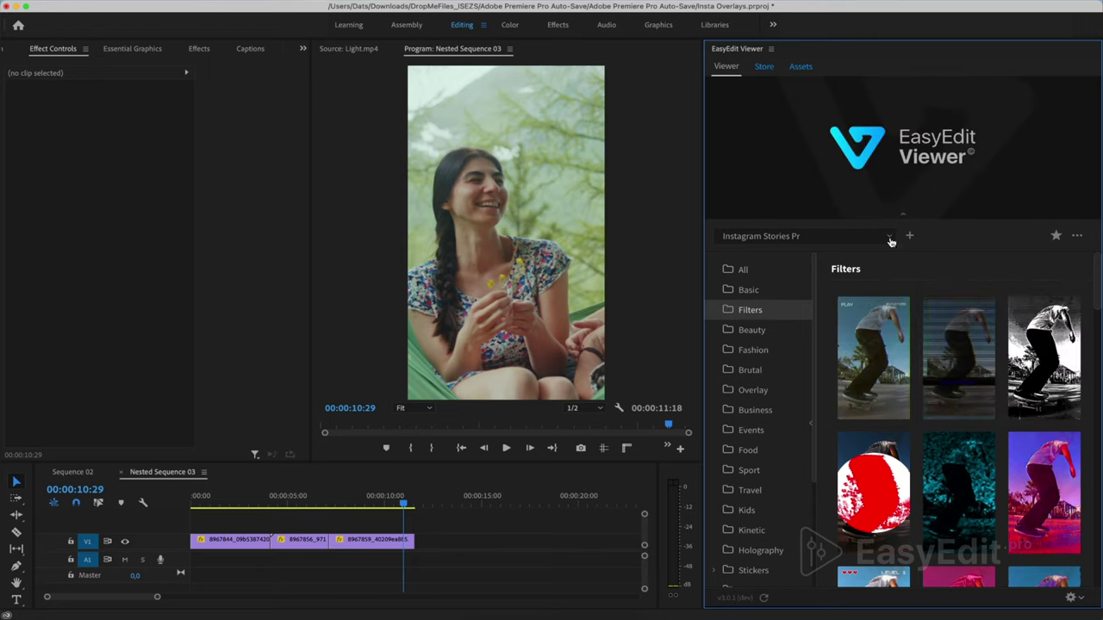
pyautogui.click(903, 215)
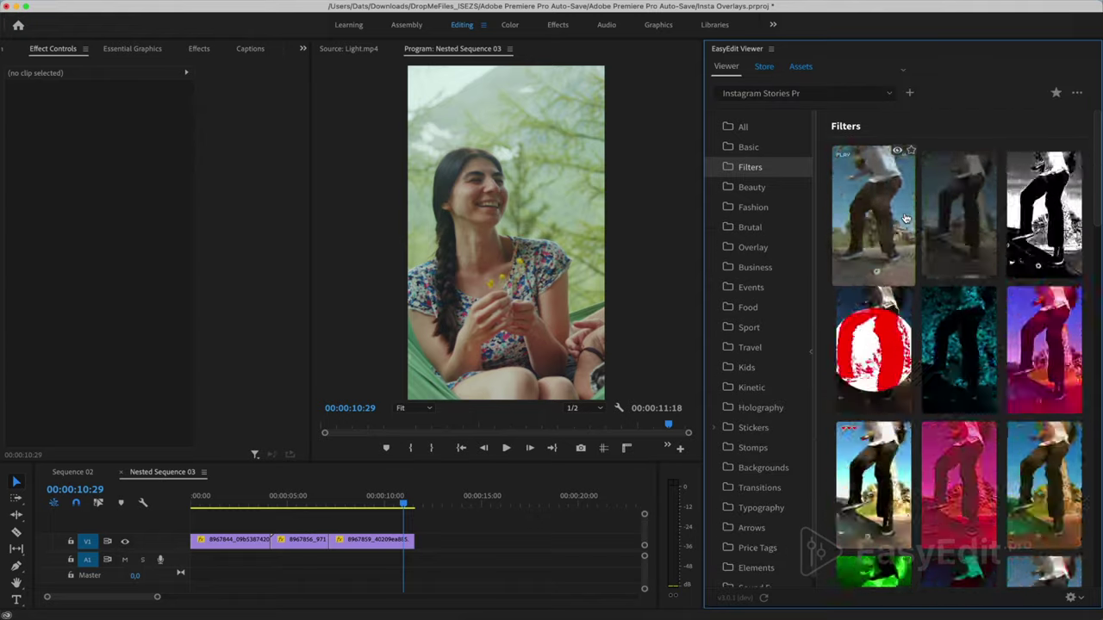
pyautogui.scroll(-4, 905, 218)
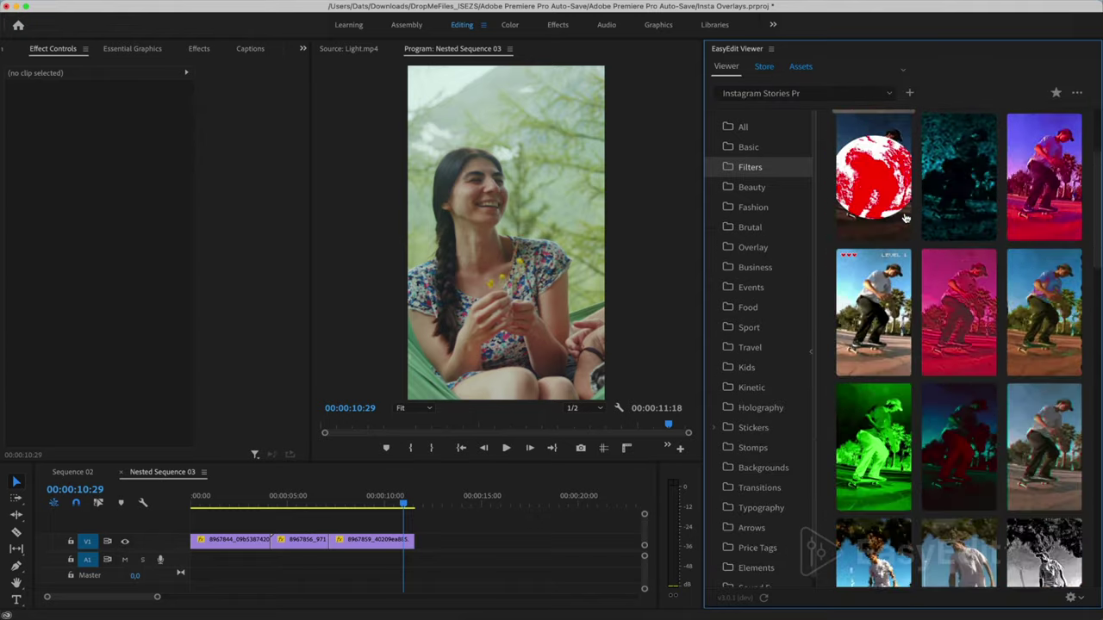
pyautogui.scroll(4, 905, 218)
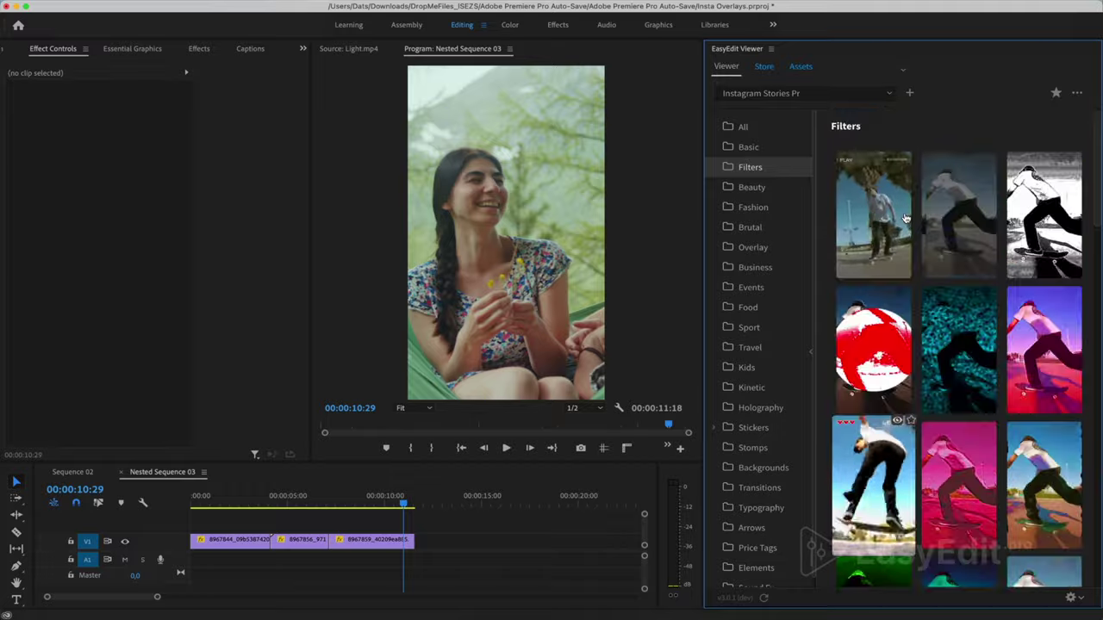
# - Import the PLAY VHS preset (Filters_001_#01) just past the story clips
pyautogui.click(431, 501)
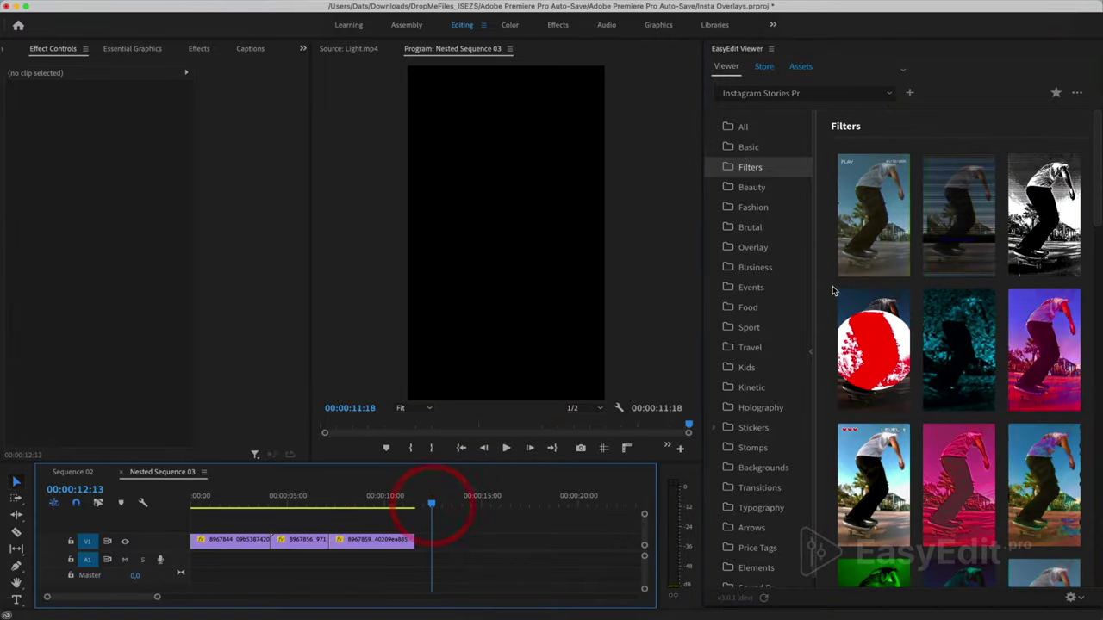
pyautogui.click(866, 228)
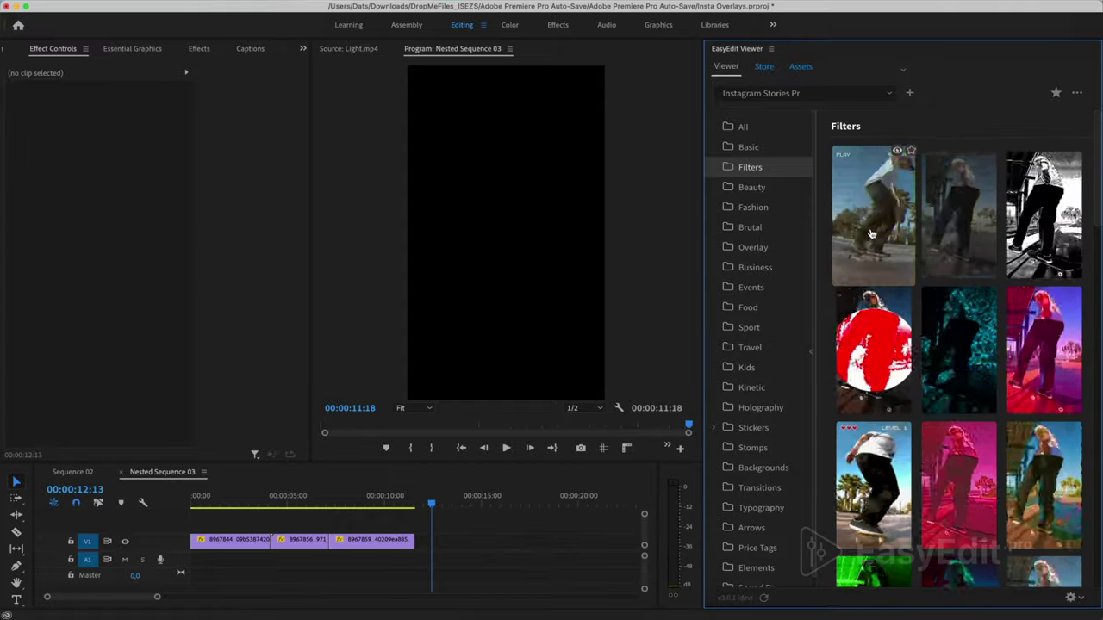
pyautogui.click(870, 232)
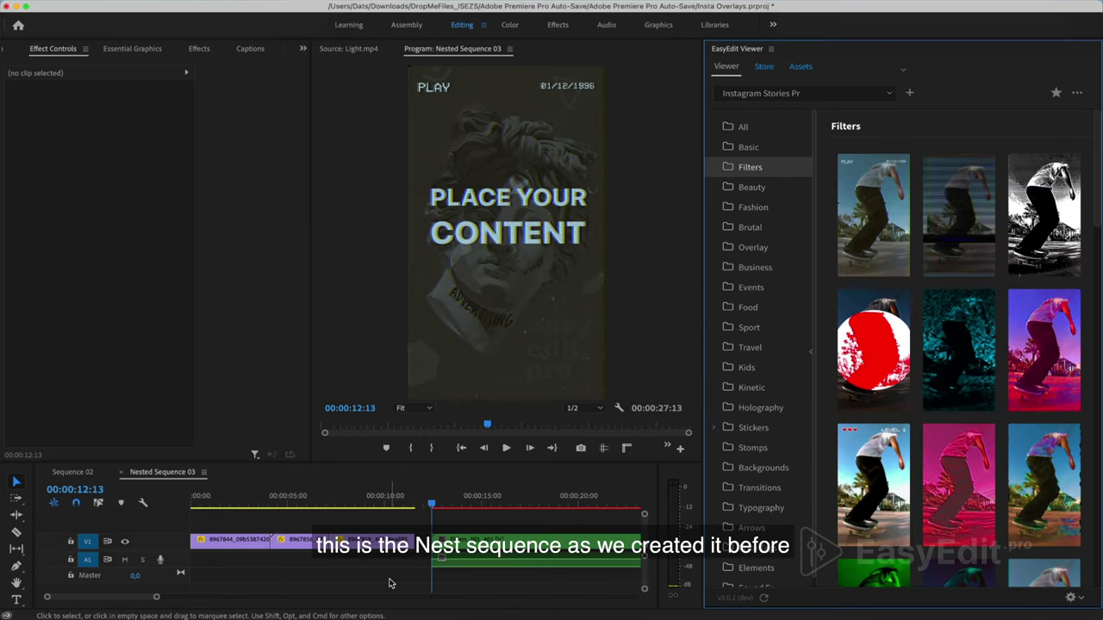
# - Zoom out, scrub the imported filter clip, and select the purple story clips on V1
pyautogui.press('-')
pyautogui.click(313, 507)
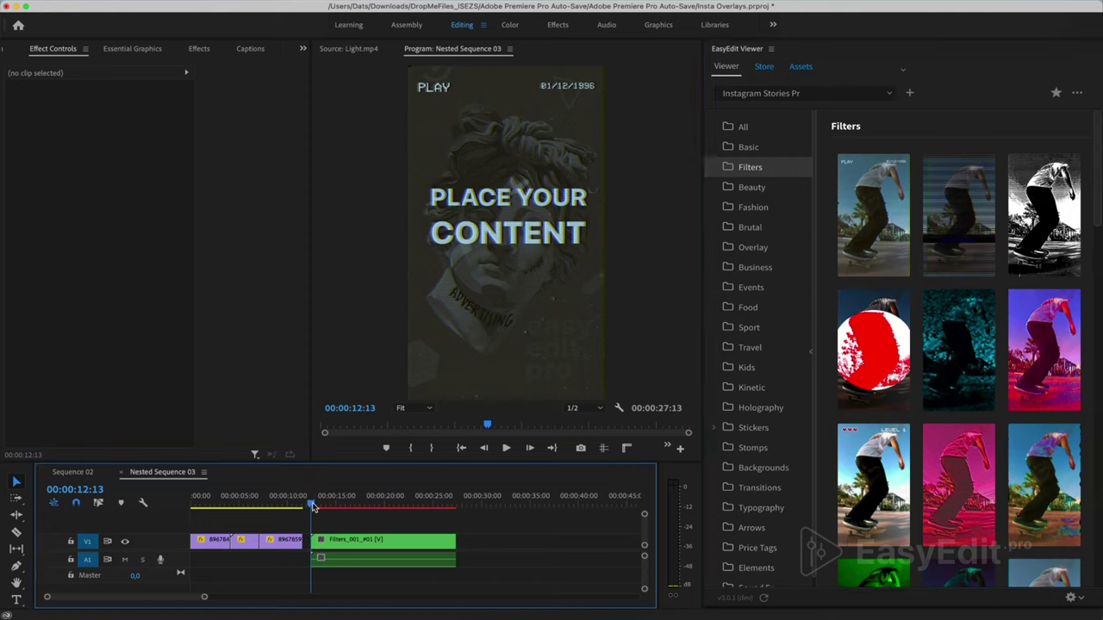
pyautogui.moveTo(319, 507); pyautogui.dragTo(446, 518)
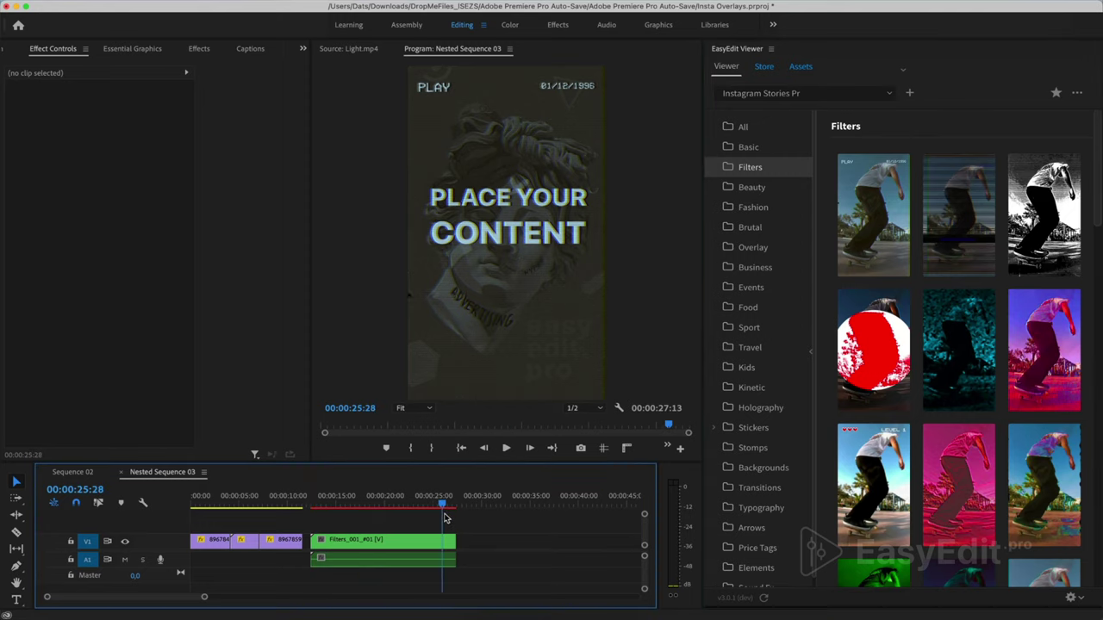
pyautogui.moveTo(303, 530); pyautogui.dragTo(204, 557)
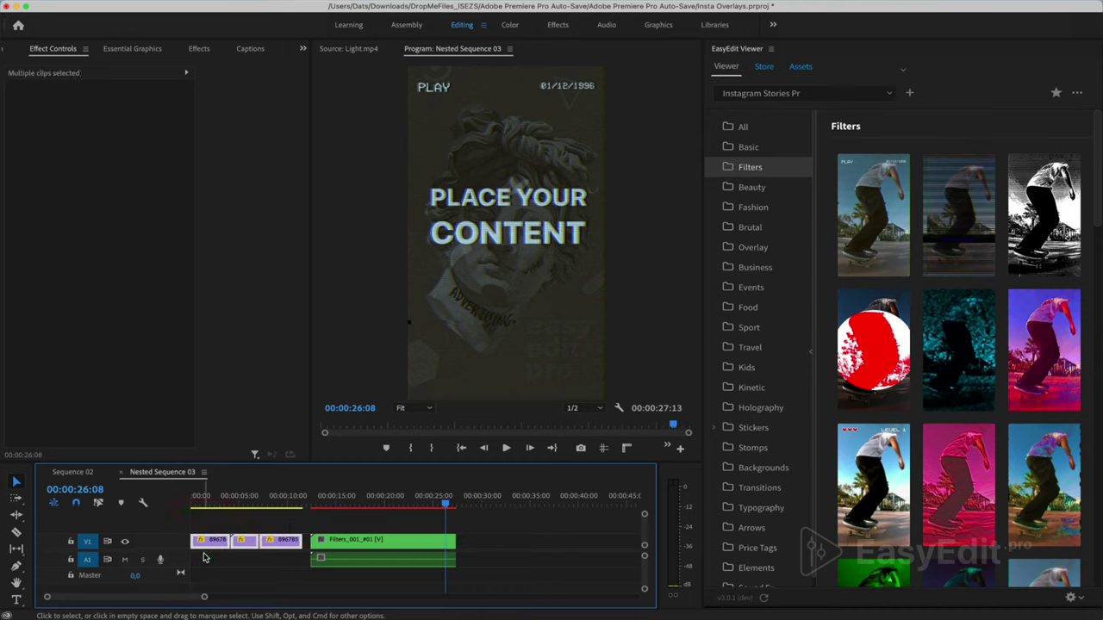
# - Drill down through Filters_001_#01's nested sequences to the innermost one holding the placeholder
pyautogui.doubleClick(349, 540)
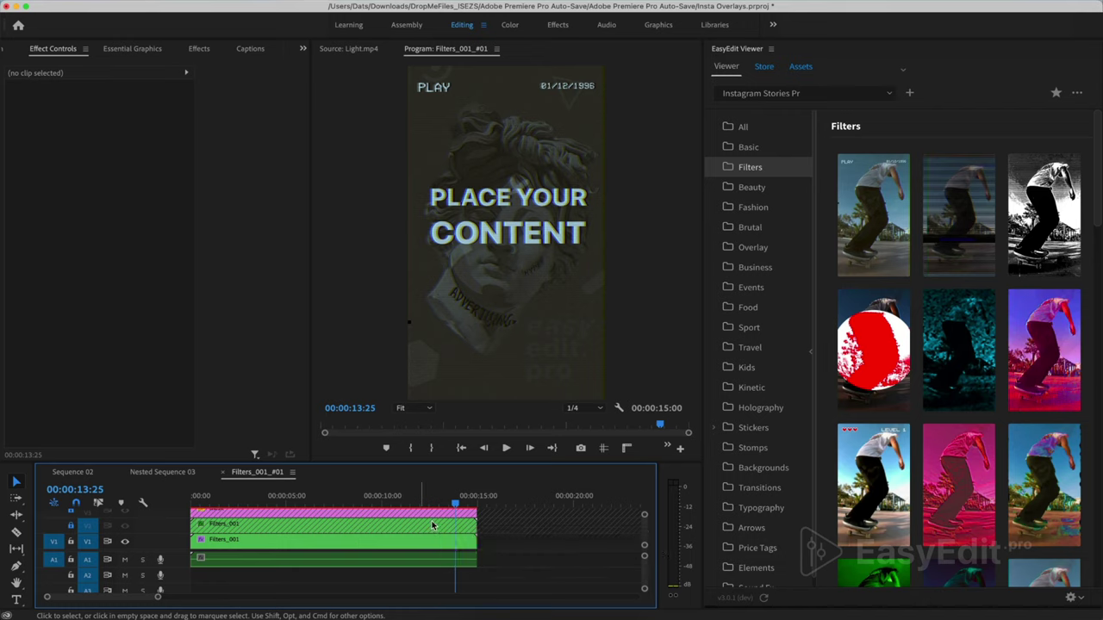
pyautogui.doubleClick(385, 540)
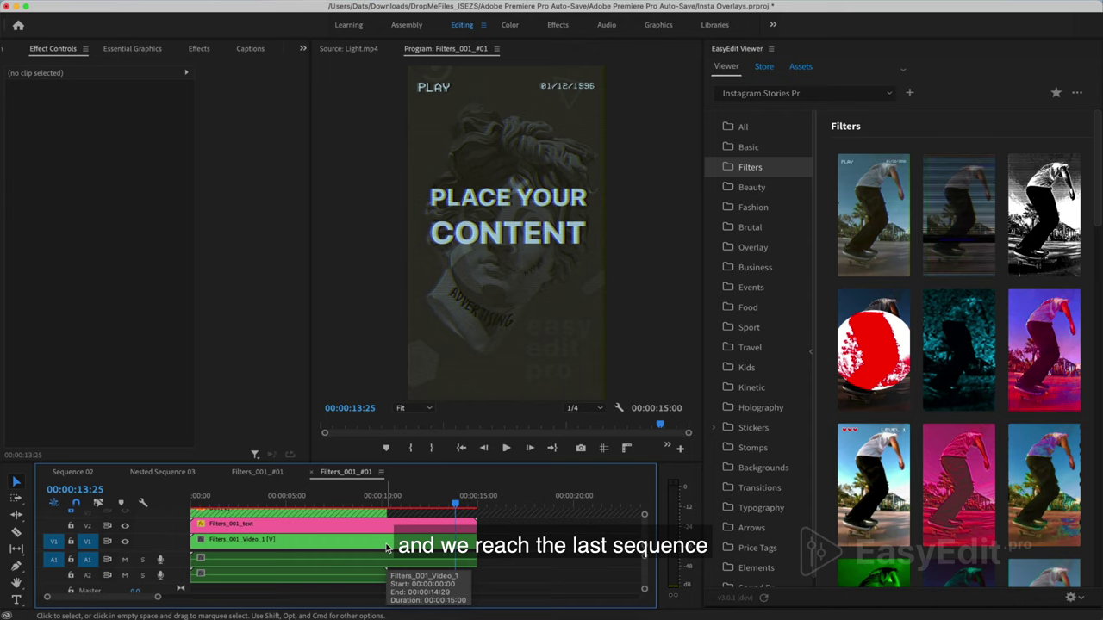
pyautogui.doubleClick(386, 548)
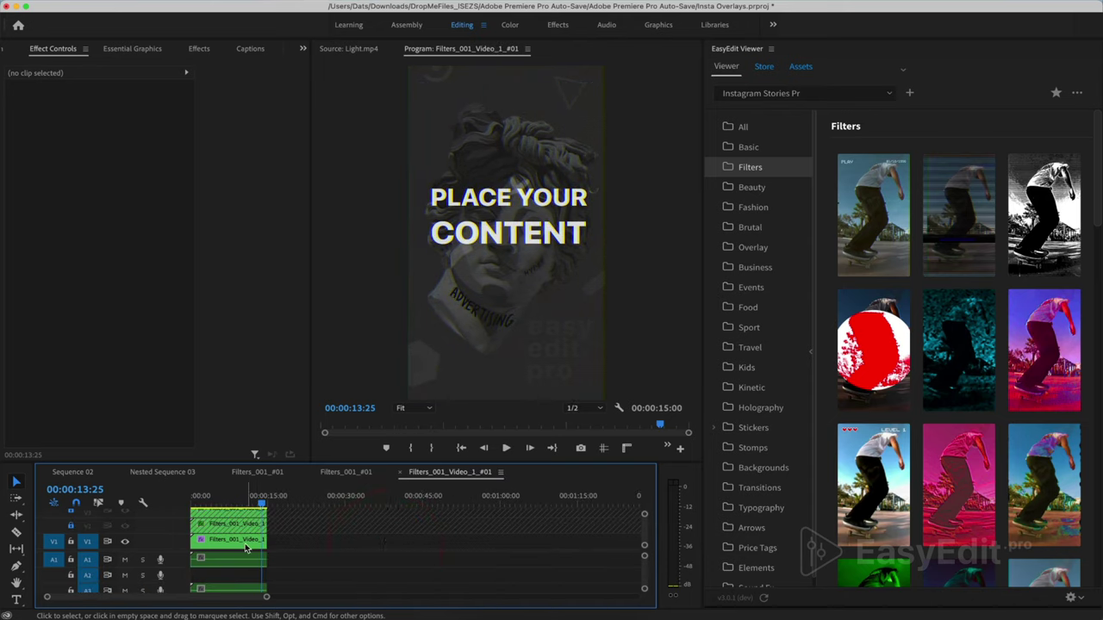
pyautogui.doubleClick(246, 548)
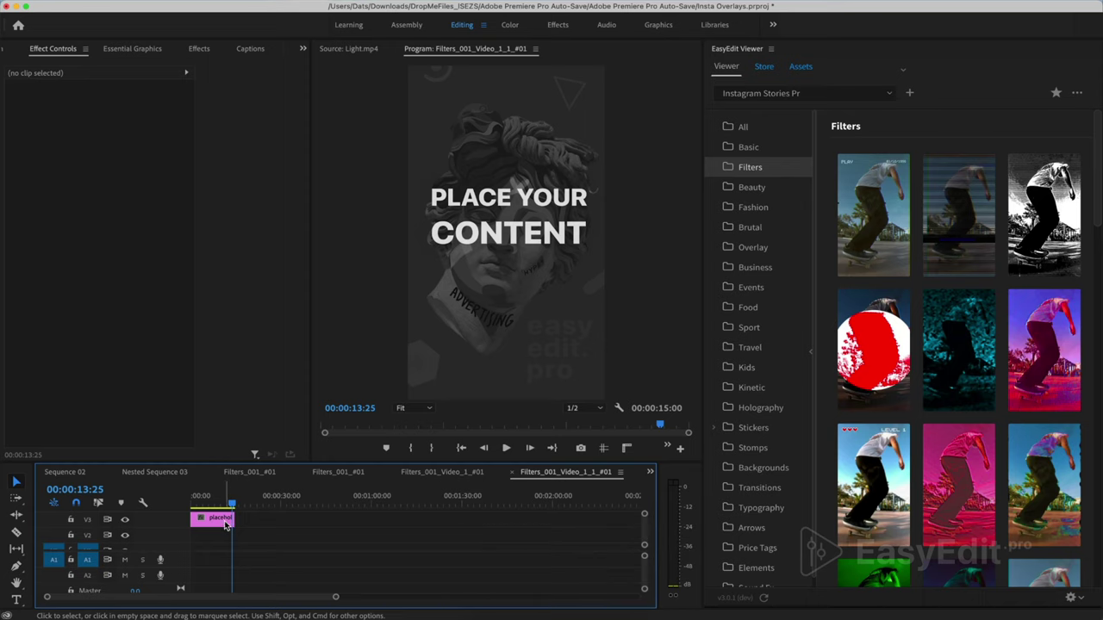
# - Place the story clips in the innermost sequence and delete the 9x16.png placeholder
pyautogui.click(225, 521)
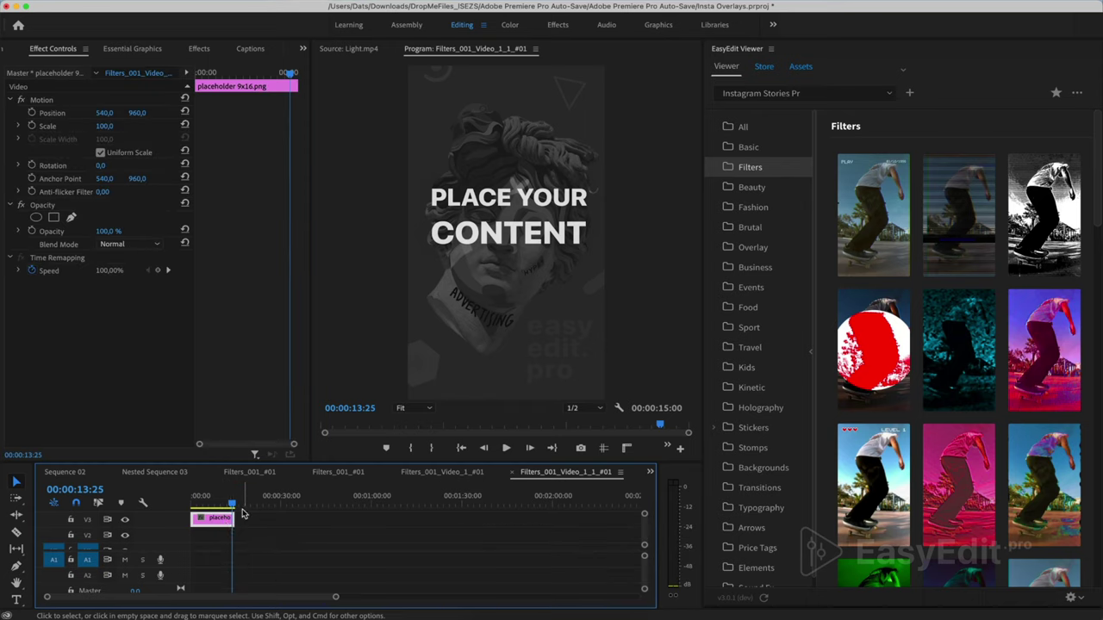
pyautogui.moveTo(241, 515); pyautogui.dragTo(211, 547)
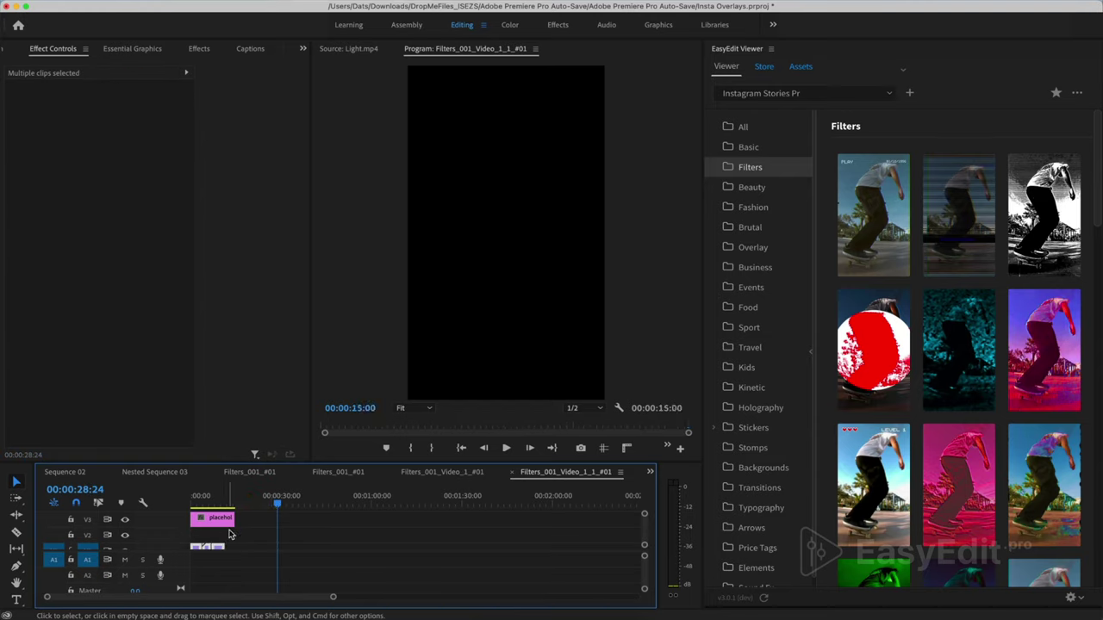
pyautogui.click(228, 540)
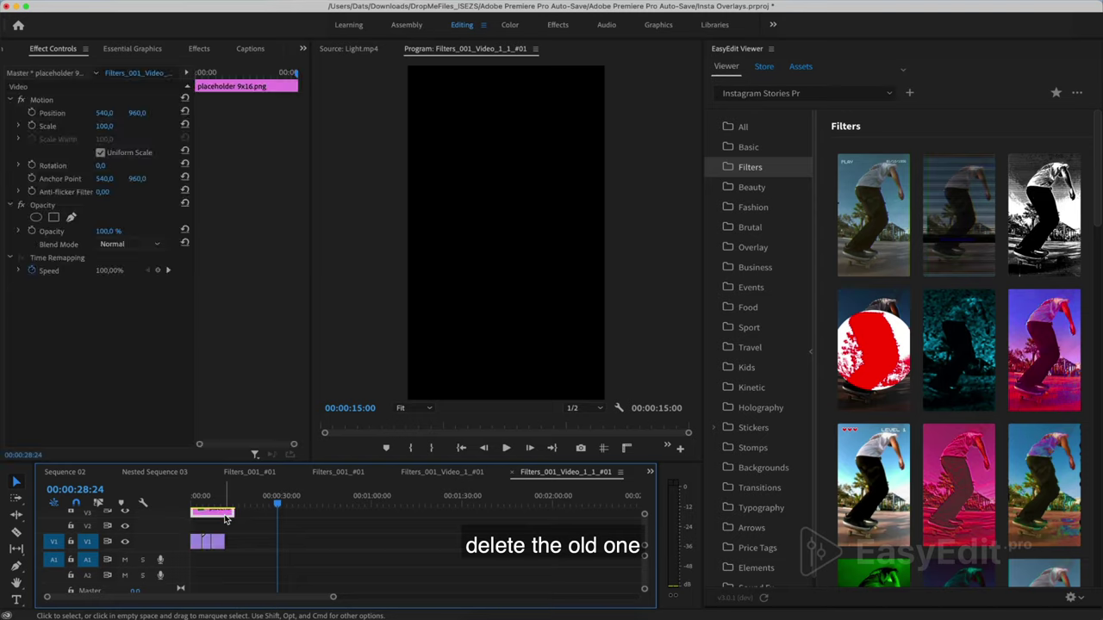
pyautogui.press('Delete')
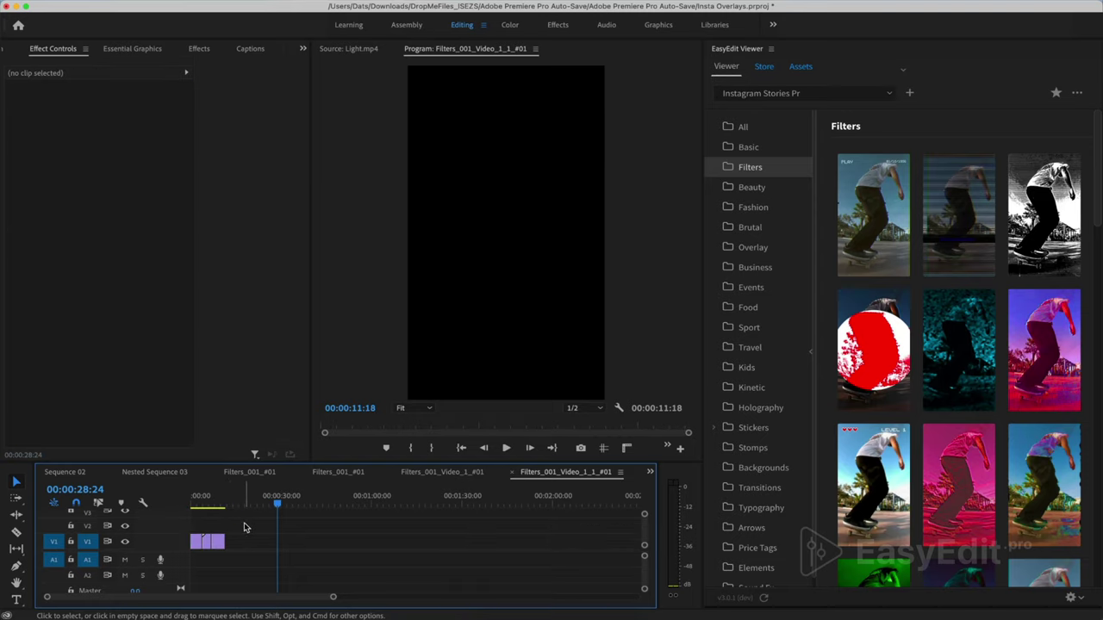
# - Back in Nested Sequence 03, delete the original story clips before the filter clip
pyautogui.click(162, 473)
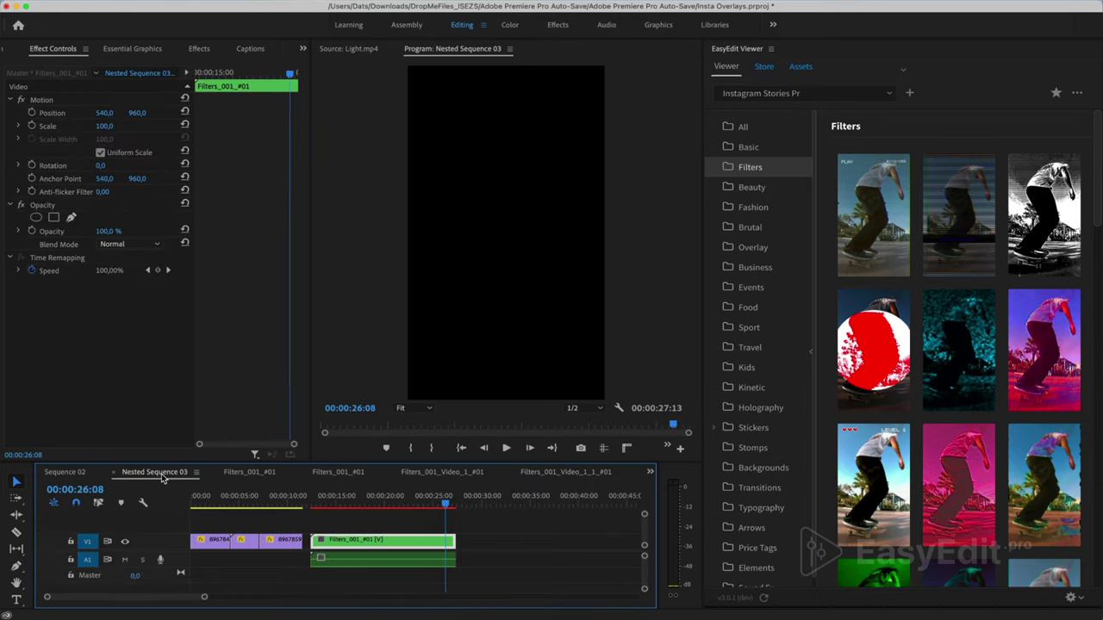
pyautogui.click(317, 506)
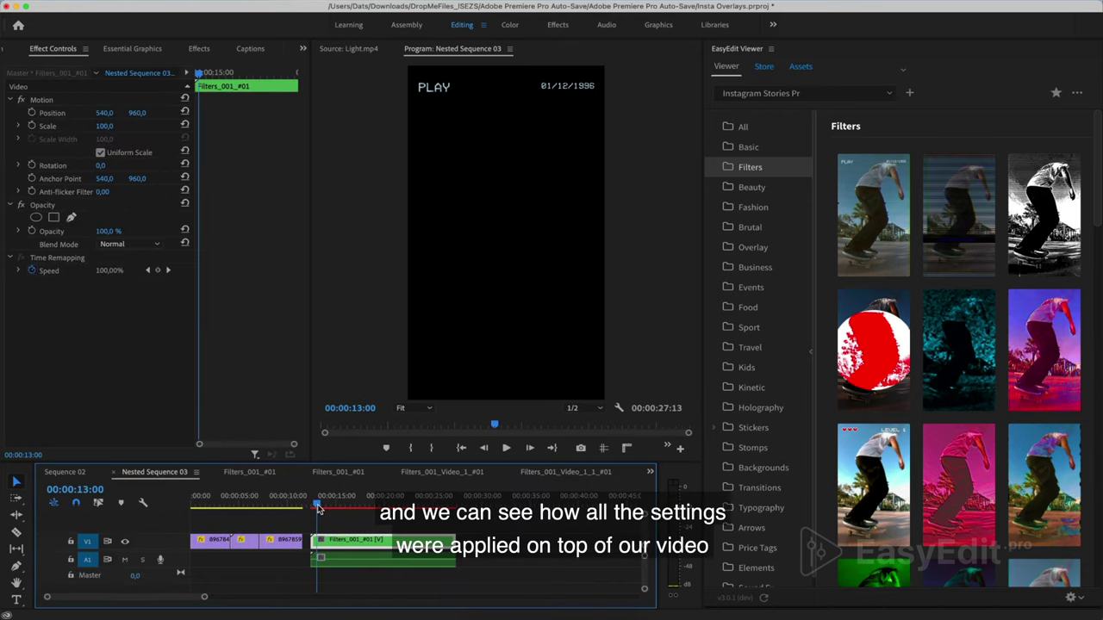
pyautogui.moveTo(299, 523); pyautogui.dragTo(165, 571)
pyautogui.press('Delete')
# - Remove the empty gap so Filters_001_#01 starts at zero, then render previews
pyautogui.click(217, 544)
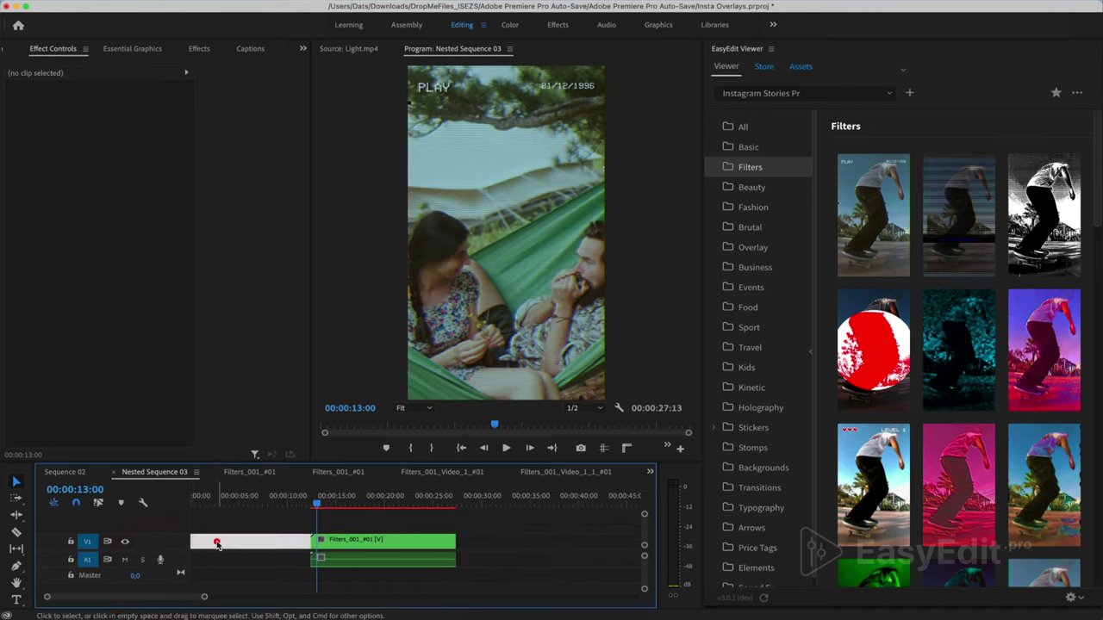
pyautogui.press('Delete')
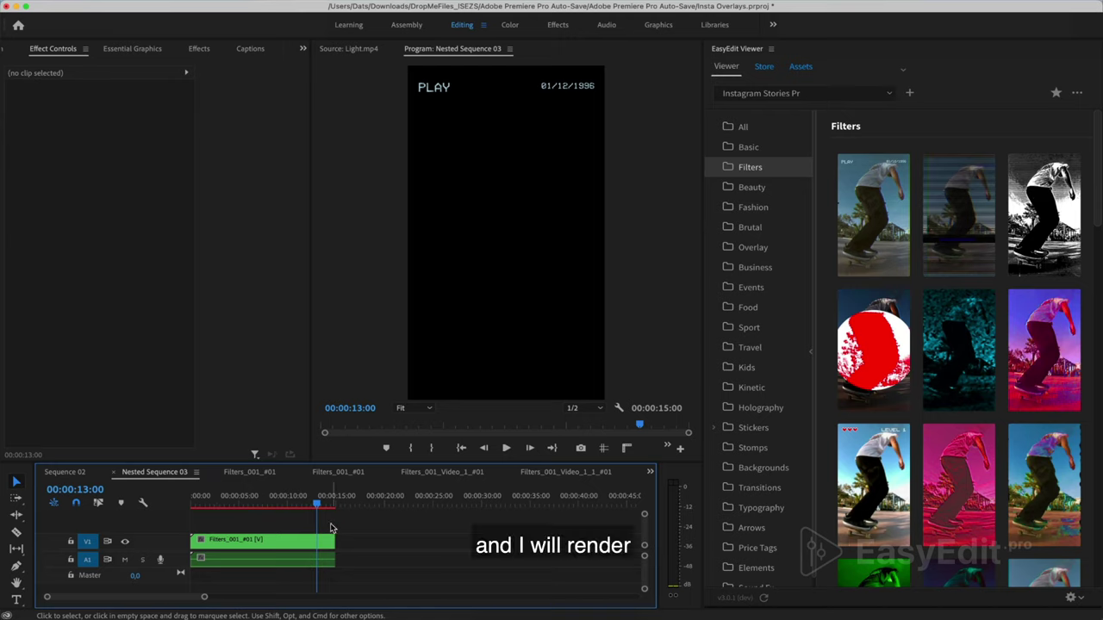
pyautogui.press('Return')
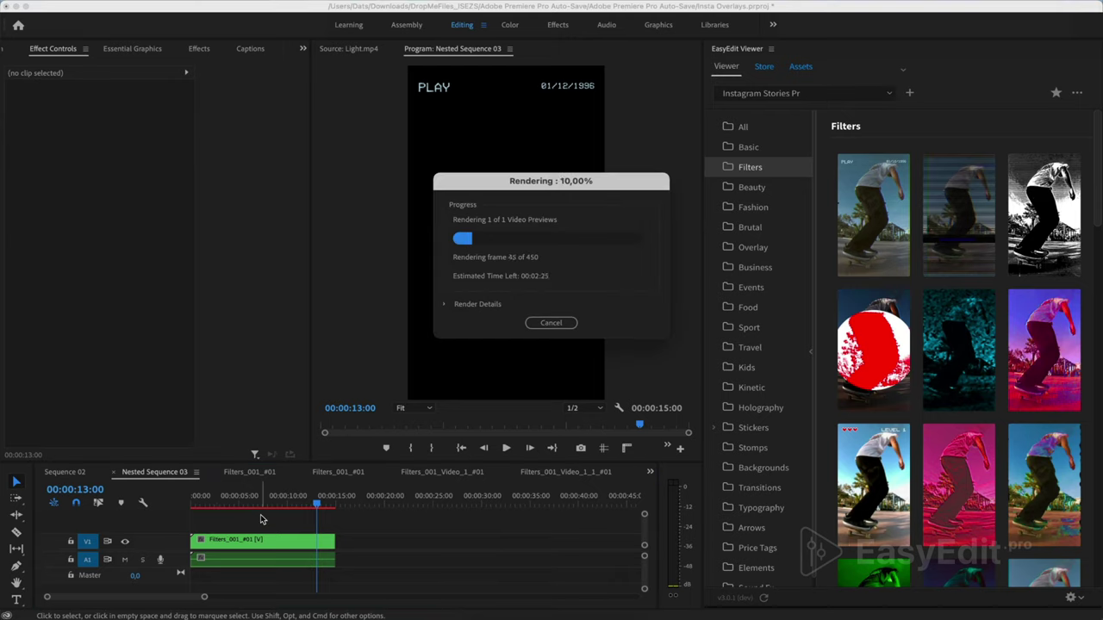